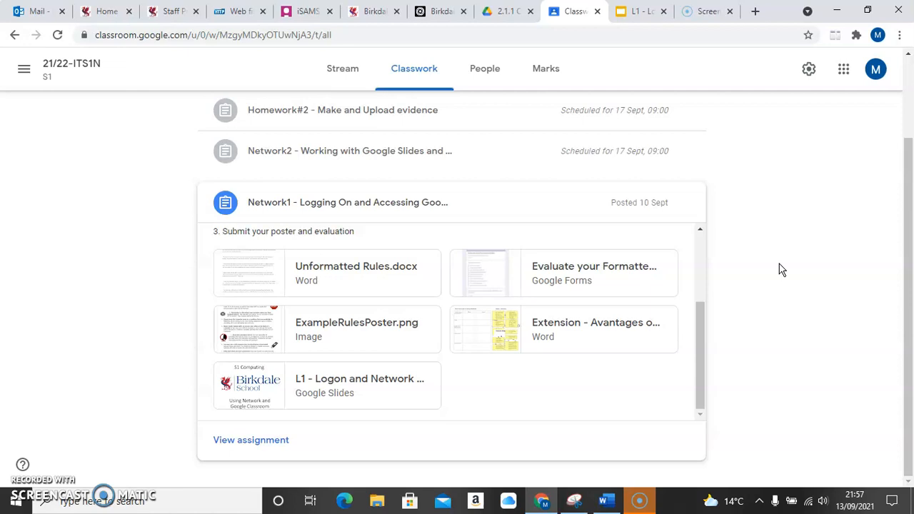
# - Open Unformatted Rules.docx from the Network1 assignment and look through the listed computer room rules
pyautogui.click(337, 272)
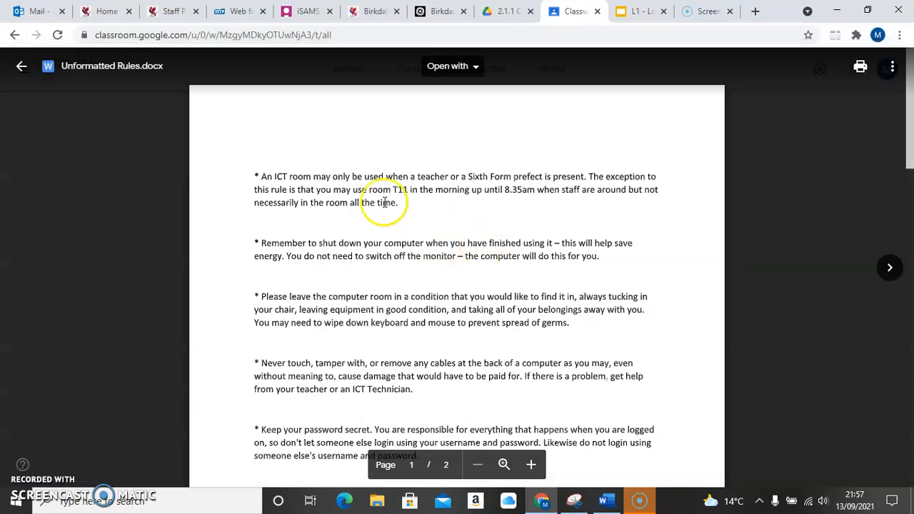
pyautogui.scroll(-8, 358, 187)
pyautogui.scroll(8, 358, 187)
pyautogui.scroll(-3, 359, 187)
pyautogui.scroll(2, 358, 187)
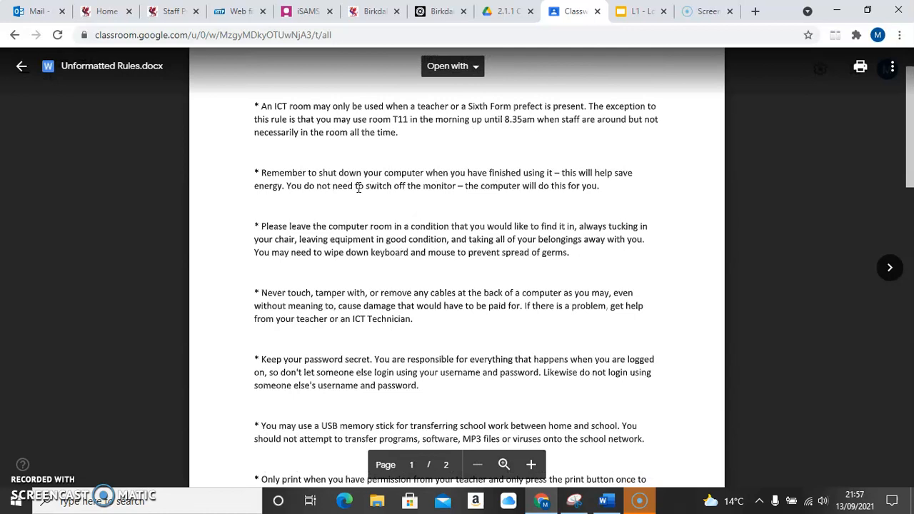
pyautogui.scroll(1, 358, 187)
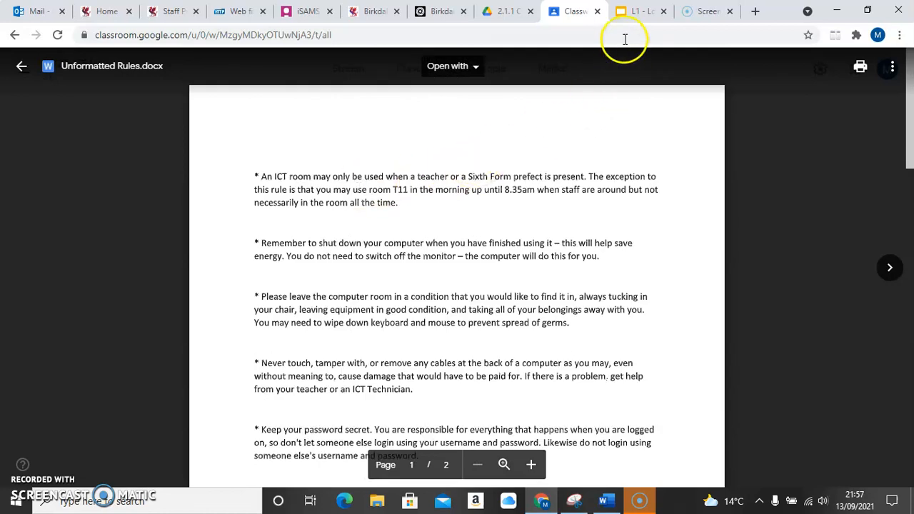
# - Present the L1 - Logon and Network 2021 slides on computer room rules, poster criteria and DTP software, checking the example poster in Word
pyautogui.click(632, 13)
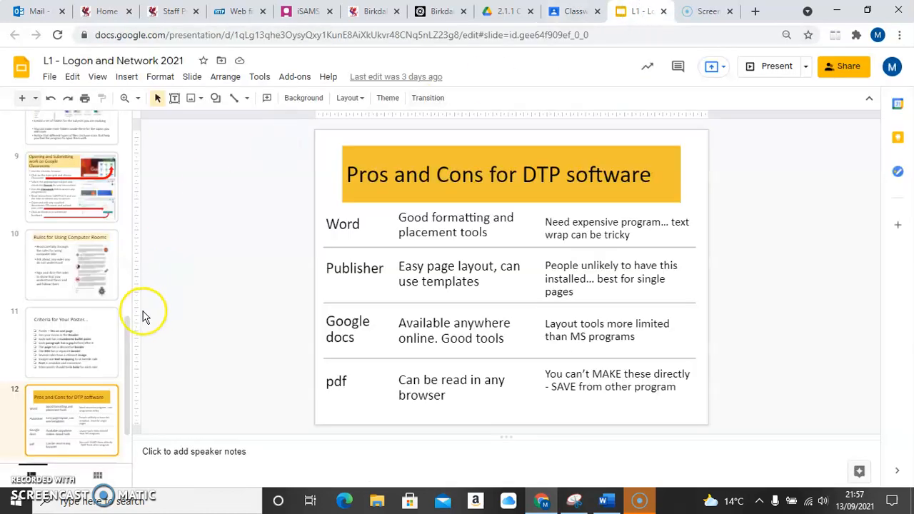
pyautogui.click(83, 264)
pyautogui.click(775, 67)
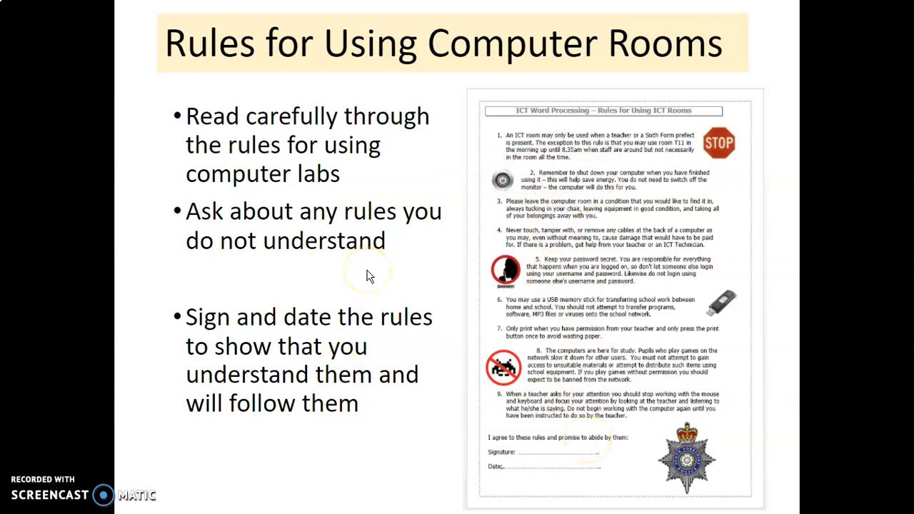
pyautogui.click(409, 271)
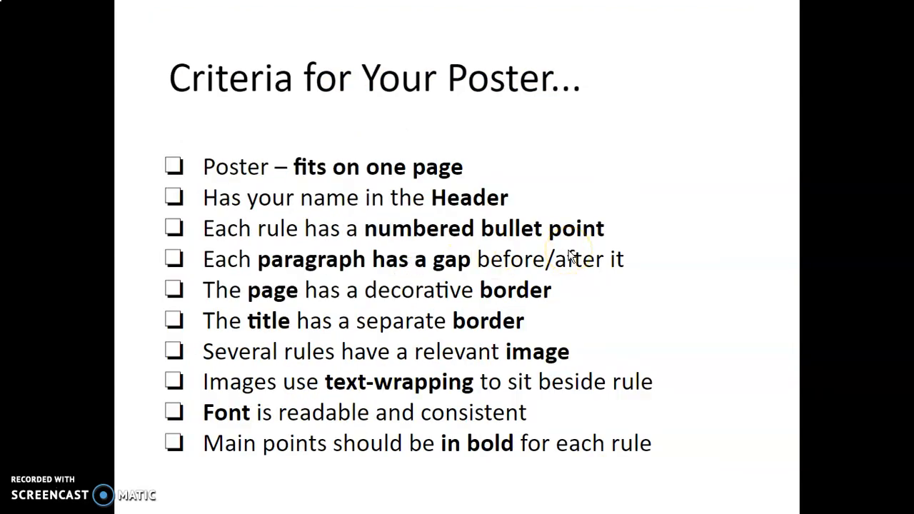
pyautogui.hotkey('alt', 'Tab')
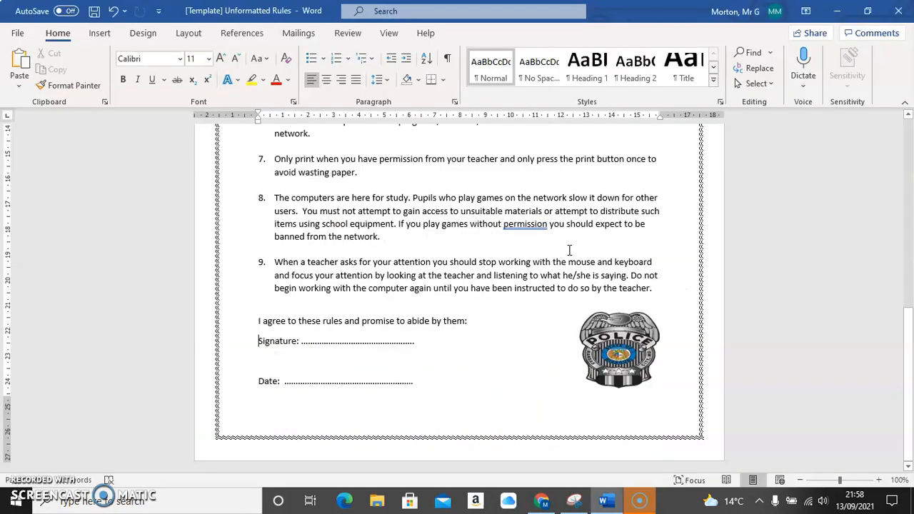
pyautogui.hotkey('alt', 'Tab')
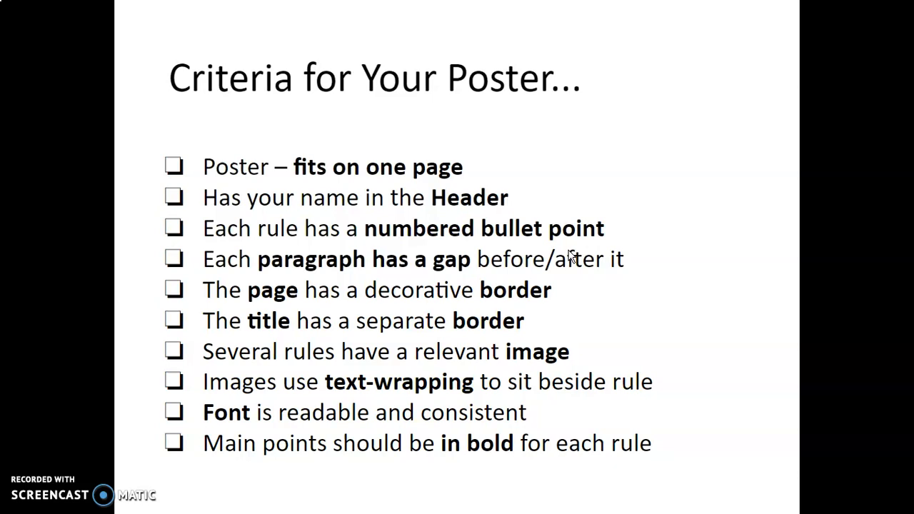
pyautogui.click(98, 122)
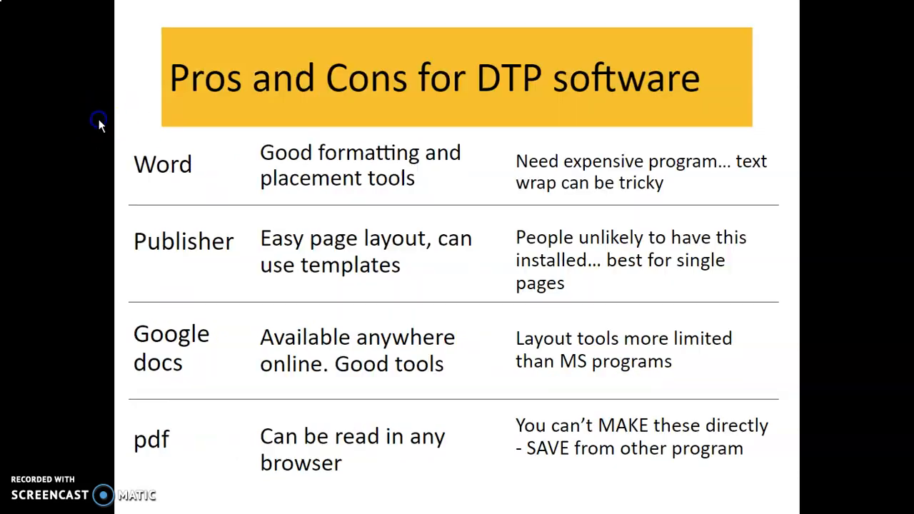
pyautogui.press('Escape')
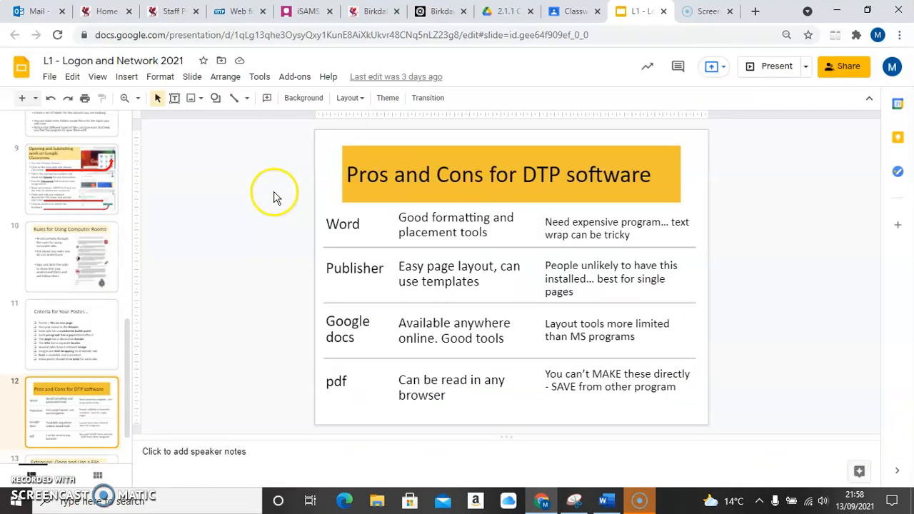
# - Return to the Unformatted Rules.docx preview in Google Classroom and open the file in Google Docs
pyautogui.click(579, 12)
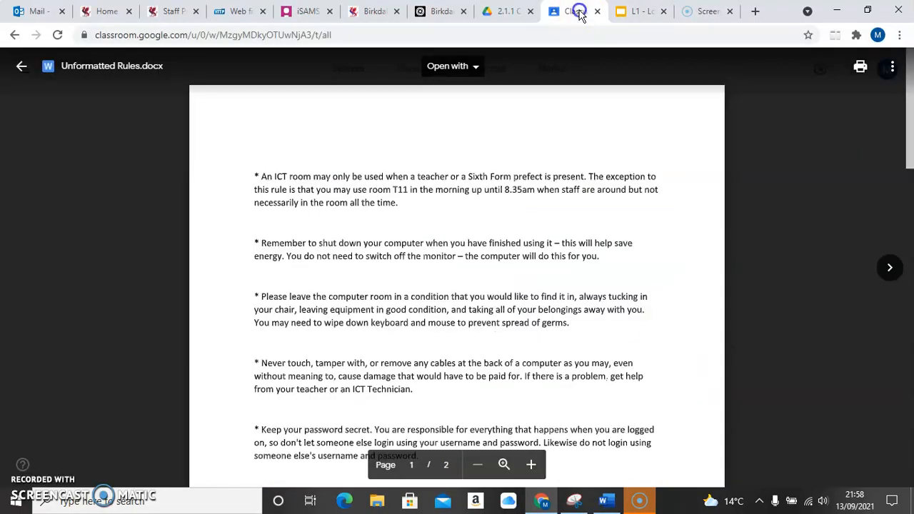
pyautogui.click(473, 67)
pyautogui.click(490, 139)
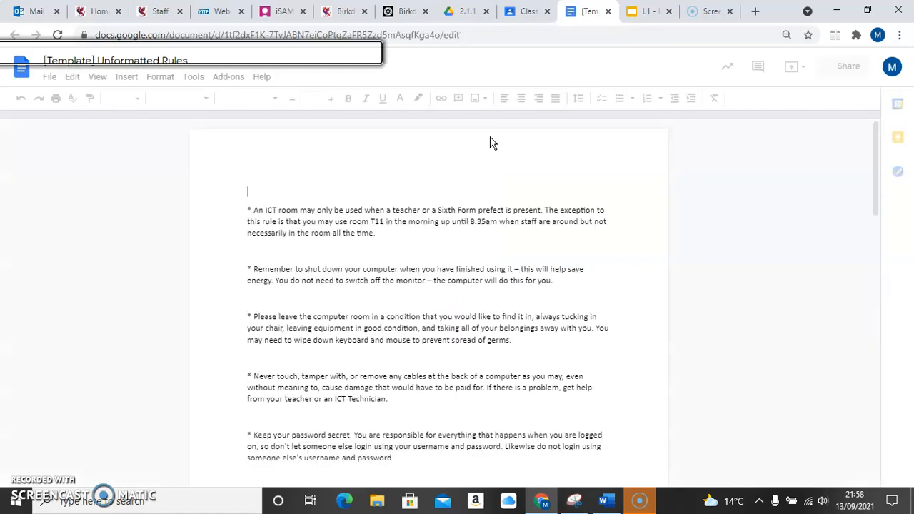
# - Add the heading "Computer Lab Rules" above the first rule, in the Title style and centred
pyautogui.click(418, 185)
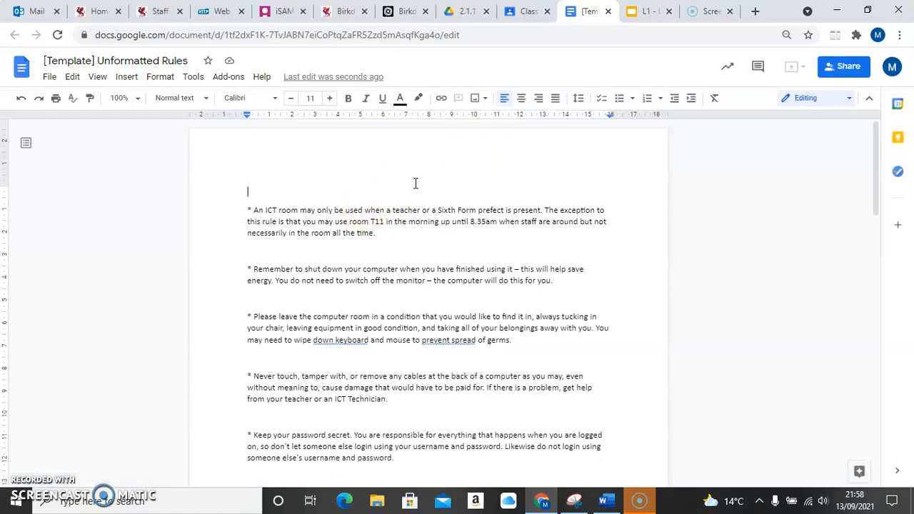
pyautogui.write('Computer Lab Rules')
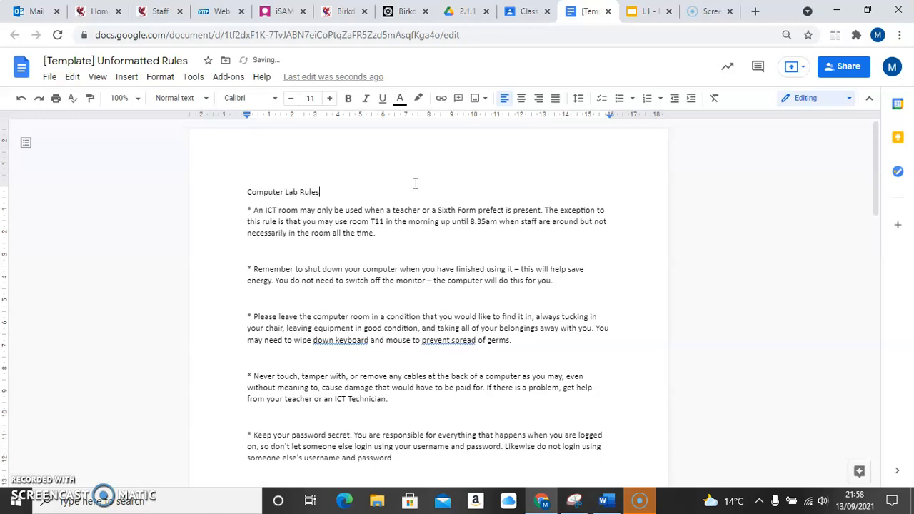
pyautogui.tripleClick(307, 192)
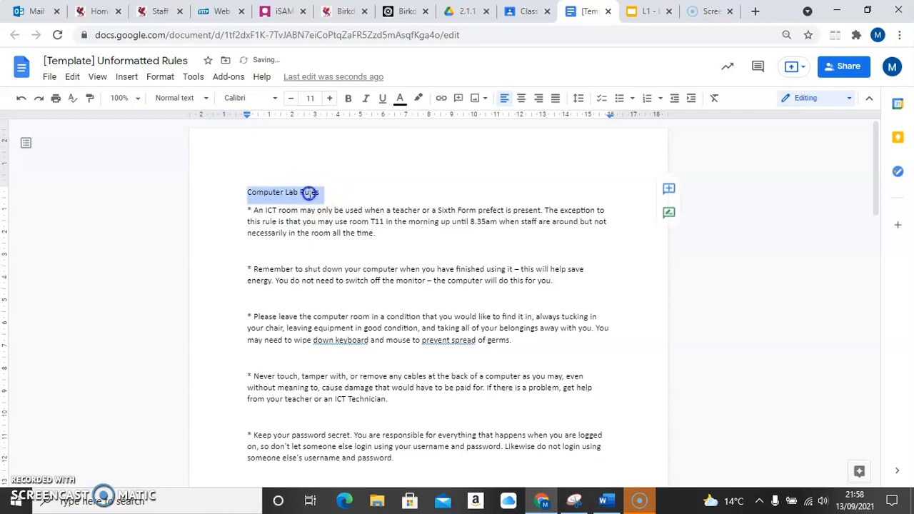
pyautogui.click(204, 99)
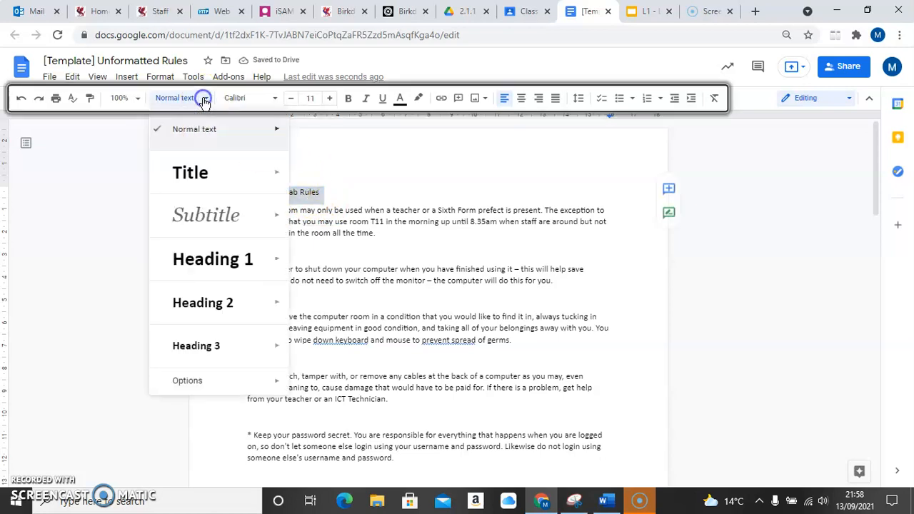
pyautogui.click(194, 175)
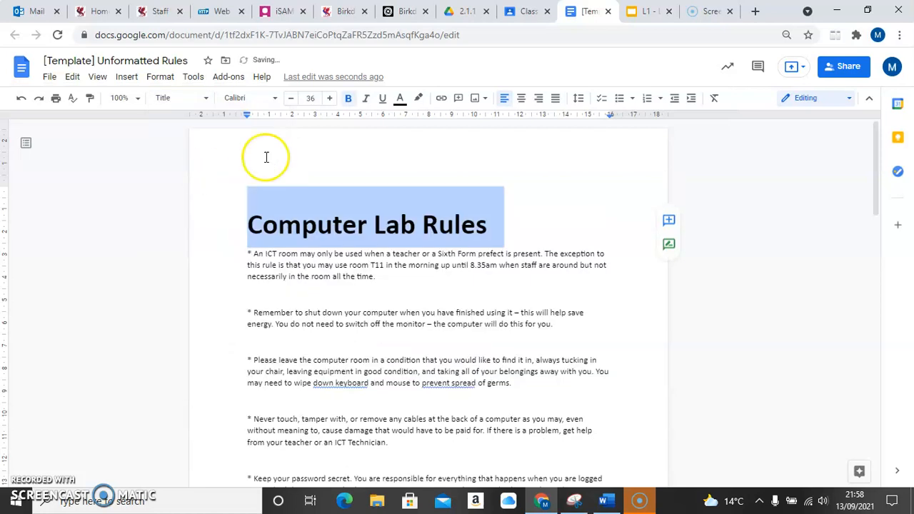
pyautogui.click(521, 99)
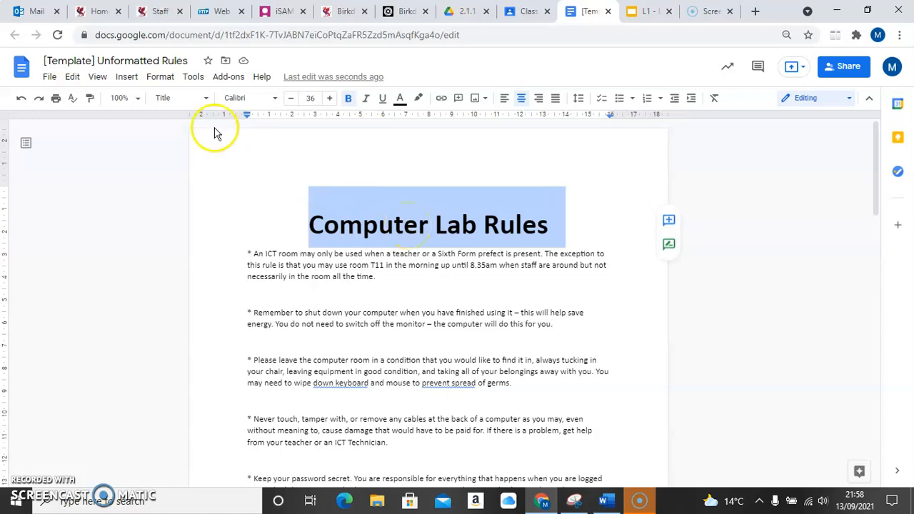
# - Open the border and shading settings for the title paragraph and enable its top, bottom, left and right borders
pyautogui.click(161, 77)
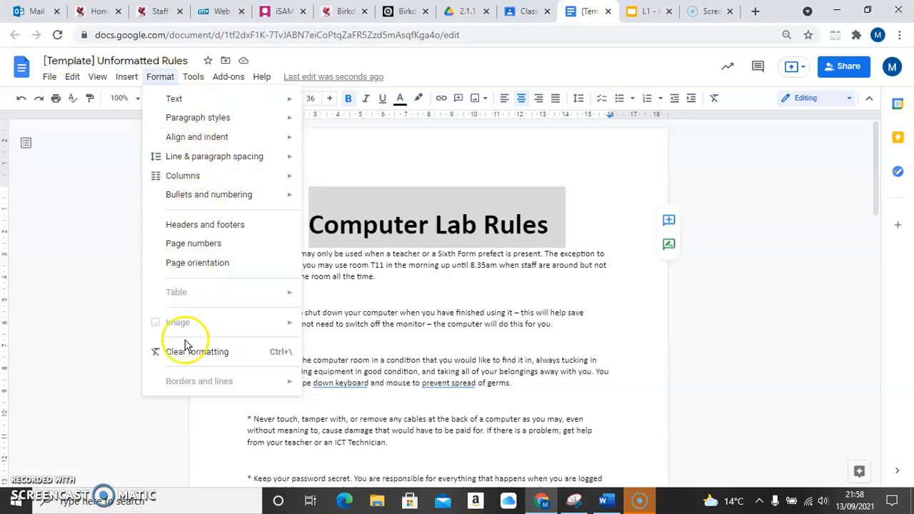
pyautogui.moveTo(201, 105)
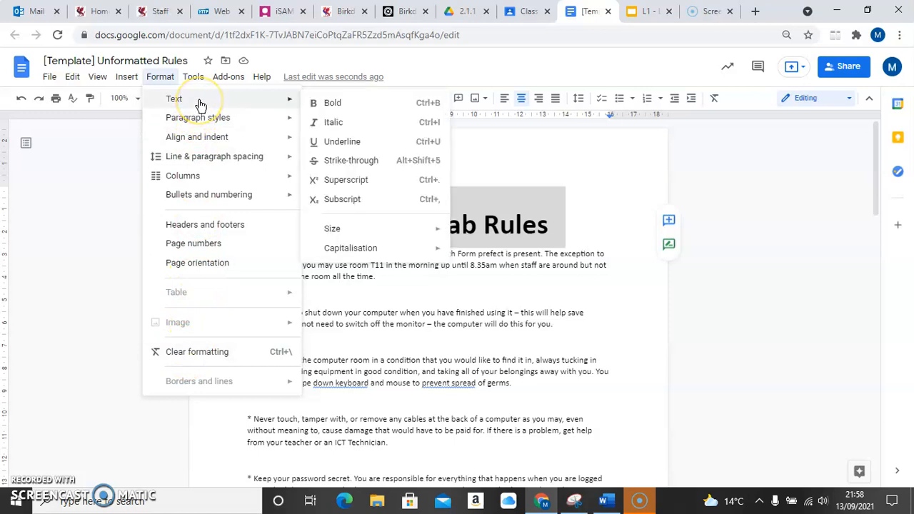
pyautogui.moveTo(198, 124)
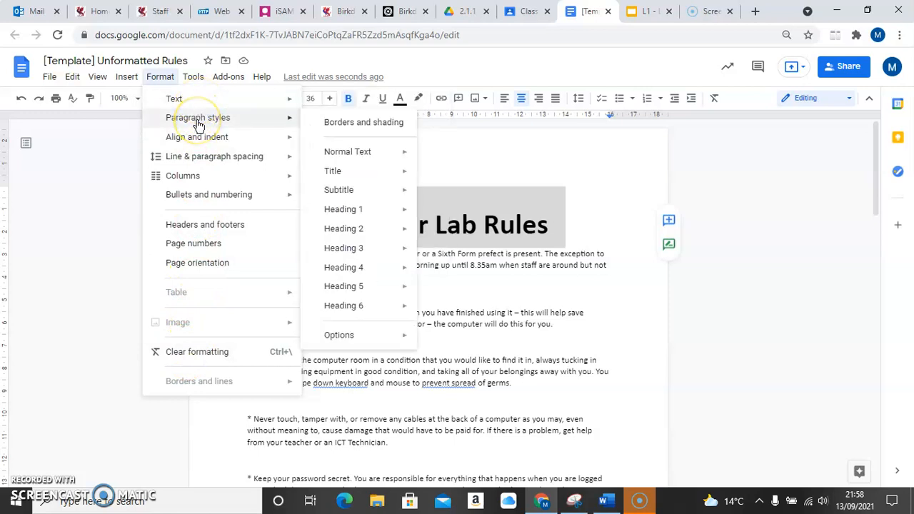
pyautogui.click(375, 126)
pyautogui.click(478, 261)
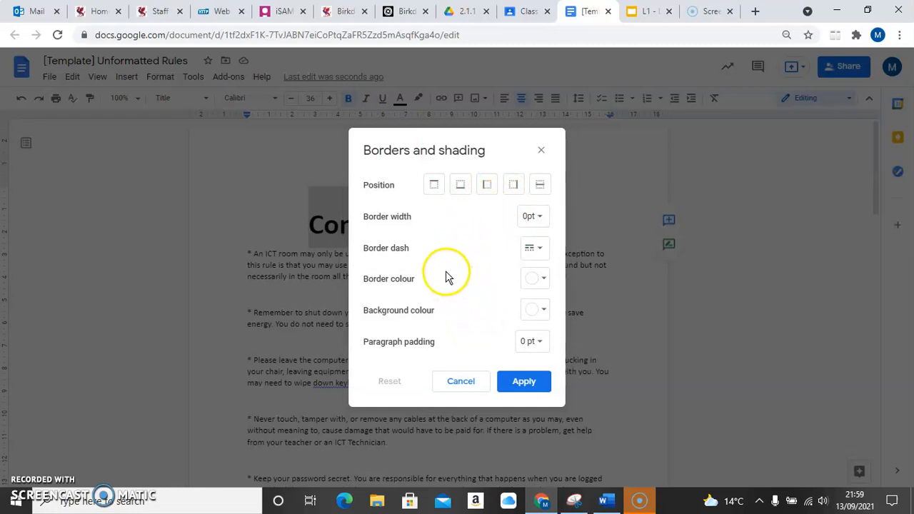
pyautogui.click(434, 188)
pyautogui.click(458, 188)
pyautogui.click(488, 187)
pyautogui.click(514, 188)
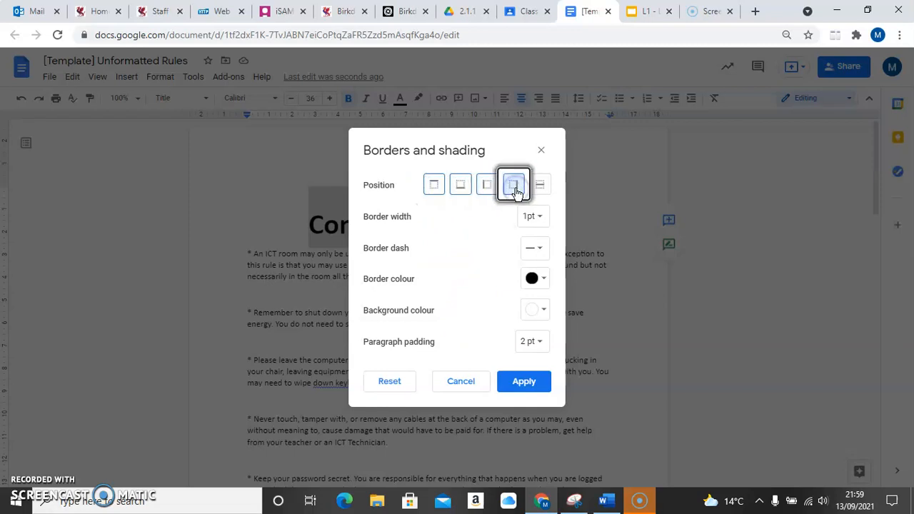
# - Turn off the title's top, bottom and left borders so only the right border stays selected
pyautogui.click(434, 188)
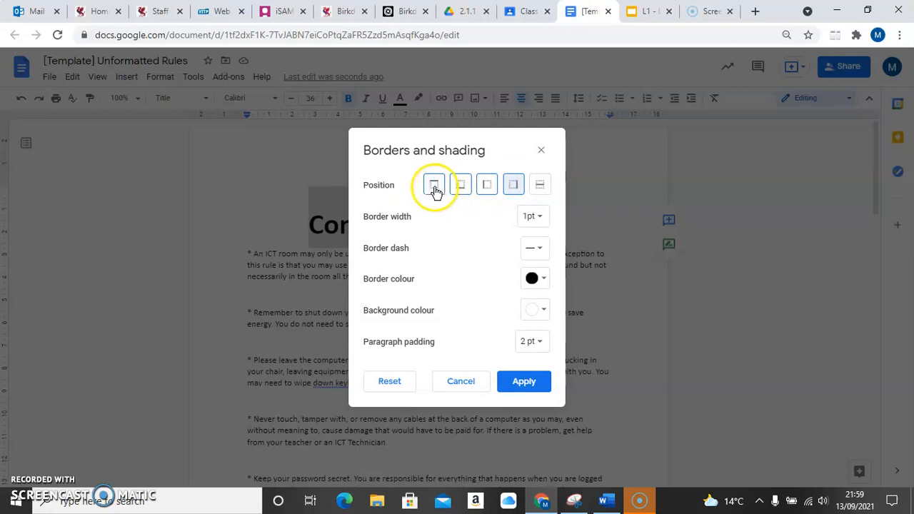
pyautogui.click(433, 187)
pyautogui.click(461, 188)
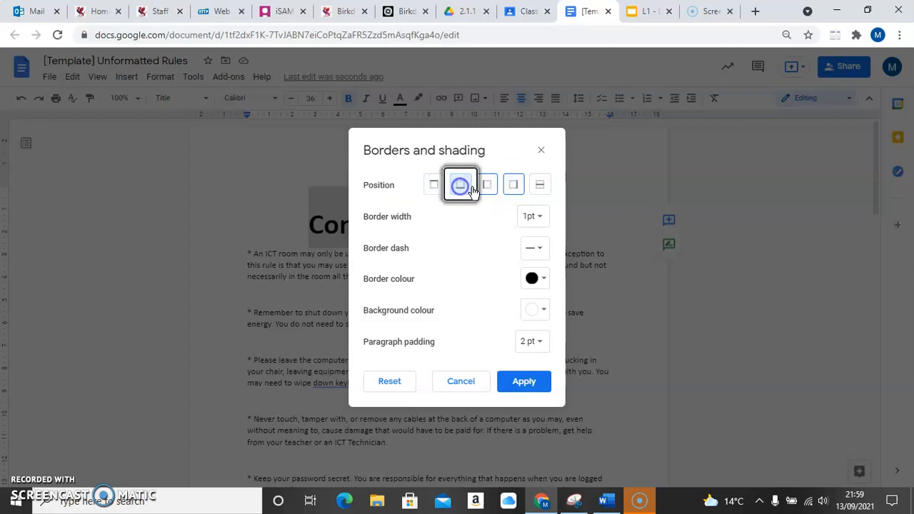
pyautogui.click(491, 189)
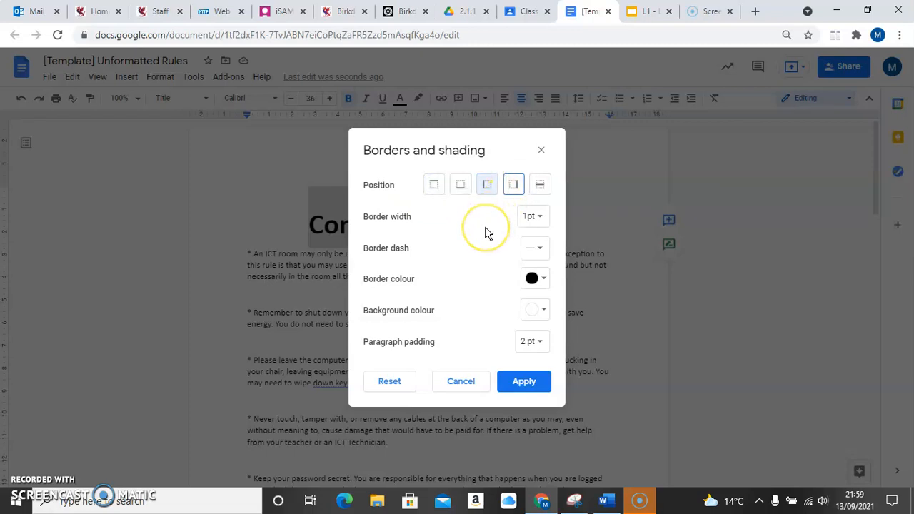
# - Set the title's border to 3pt width, dashed and blue, and apply it
pyautogui.click(534, 216)
pyautogui.click(544, 356)
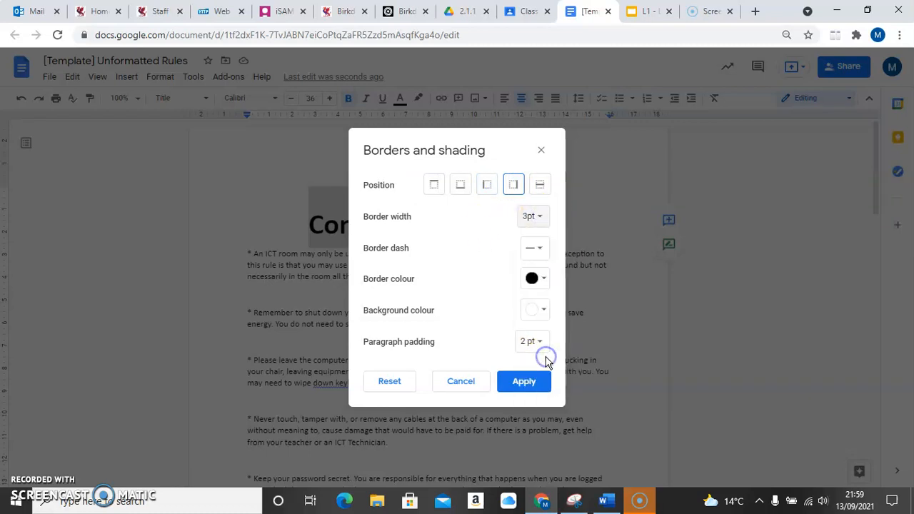
pyautogui.click(539, 248)
pyautogui.click(561, 310)
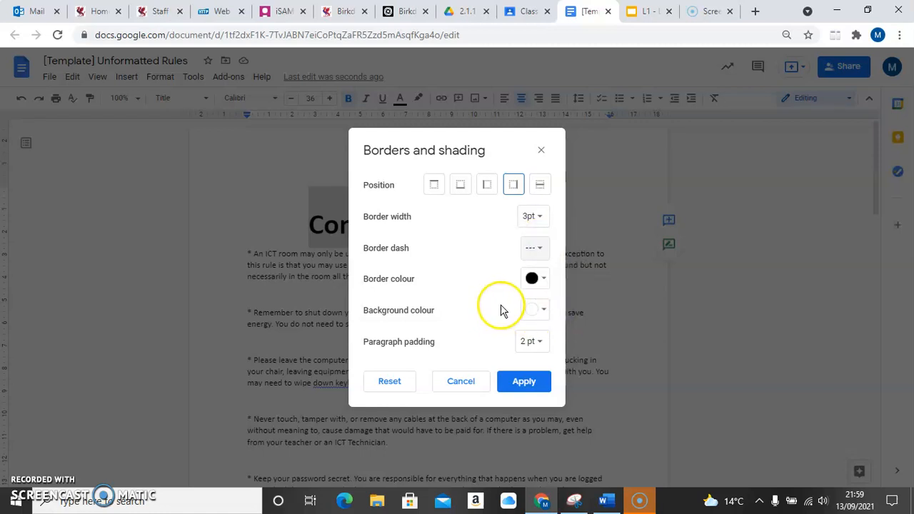
pyautogui.click(544, 282)
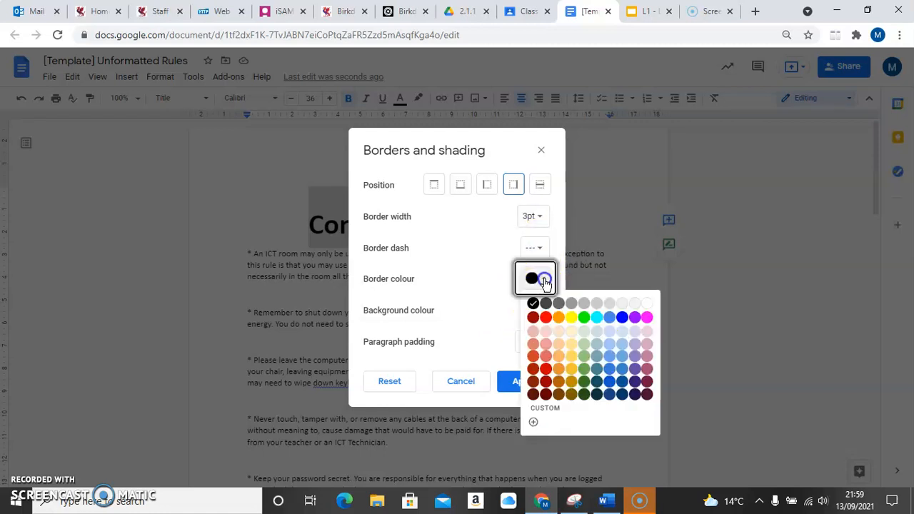
pyautogui.click(621, 317)
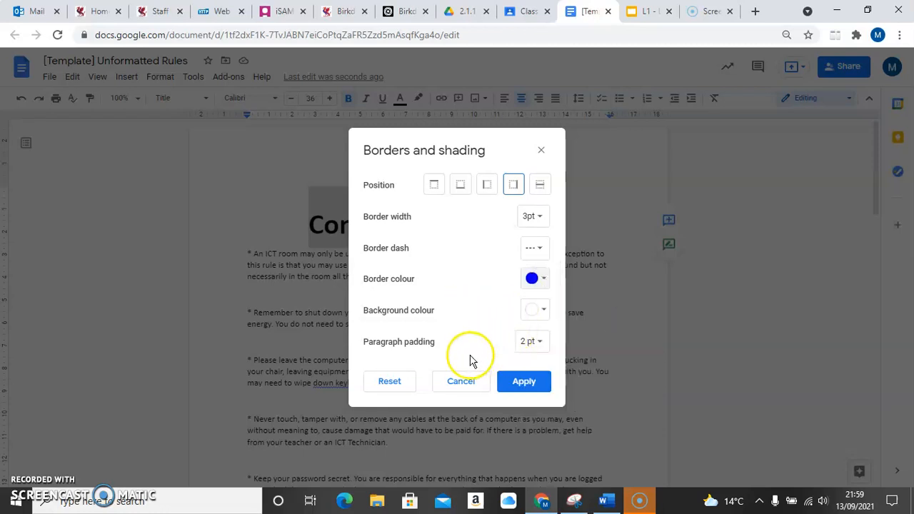
pyautogui.click(529, 390)
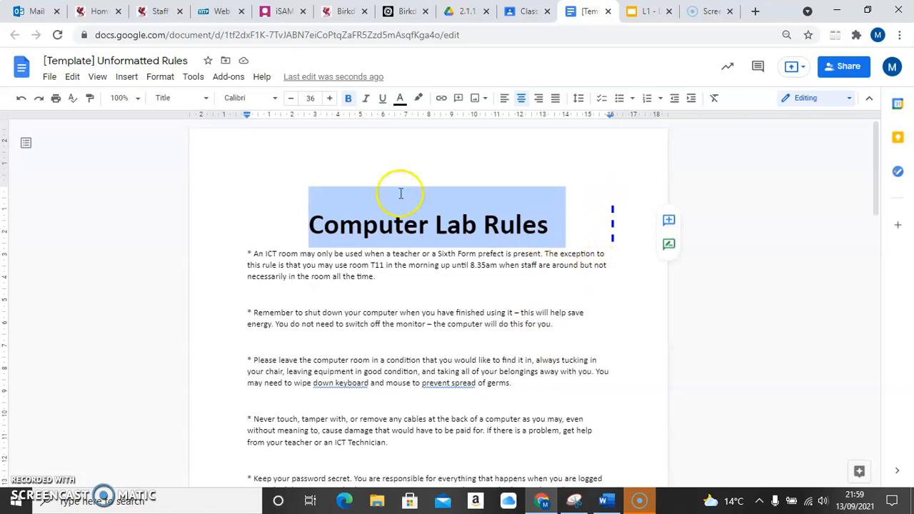
# - Add a bottom border to the title paragraph in the same 3pt dashed blue style and apply it
pyautogui.click(160, 76)
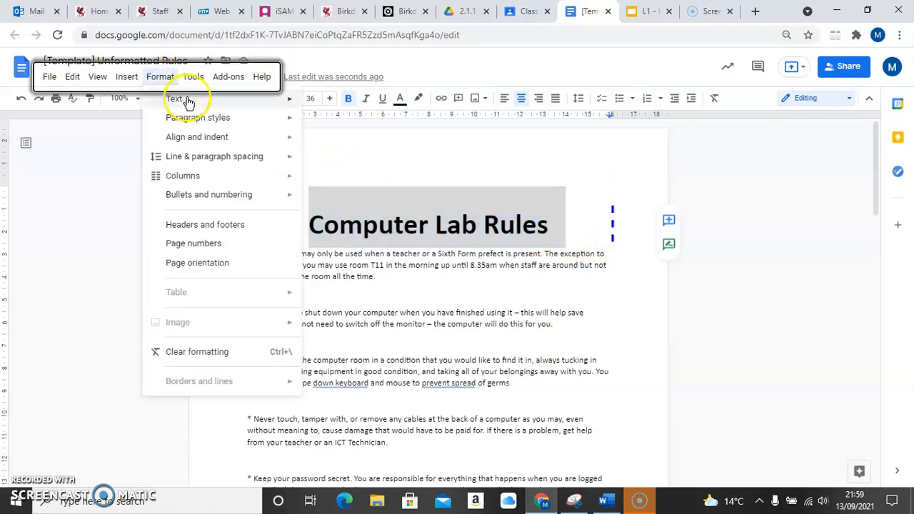
pyautogui.moveTo(222, 118)
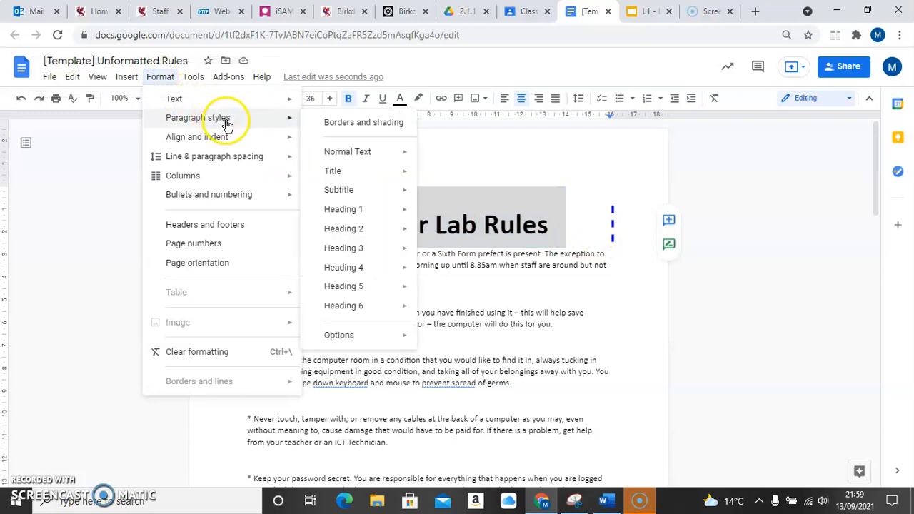
pyautogui.click(362, 122)
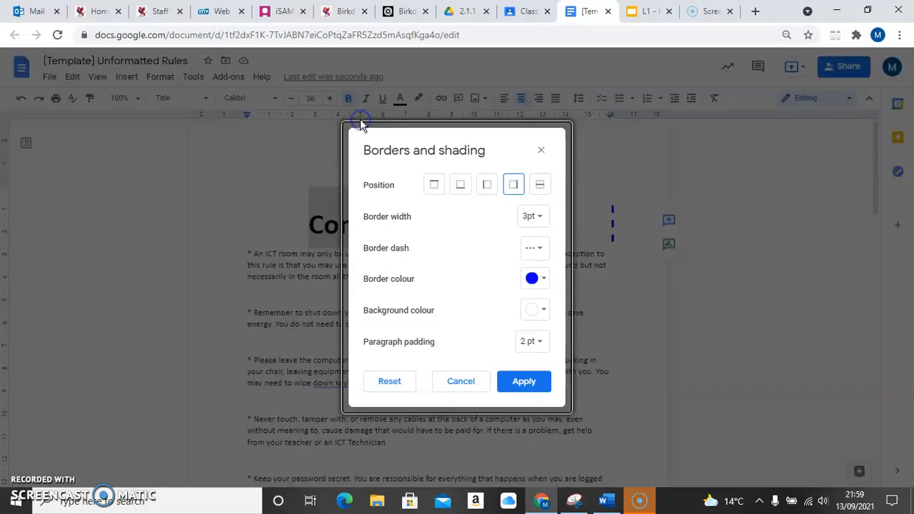
pyautogui.click(464, 191)
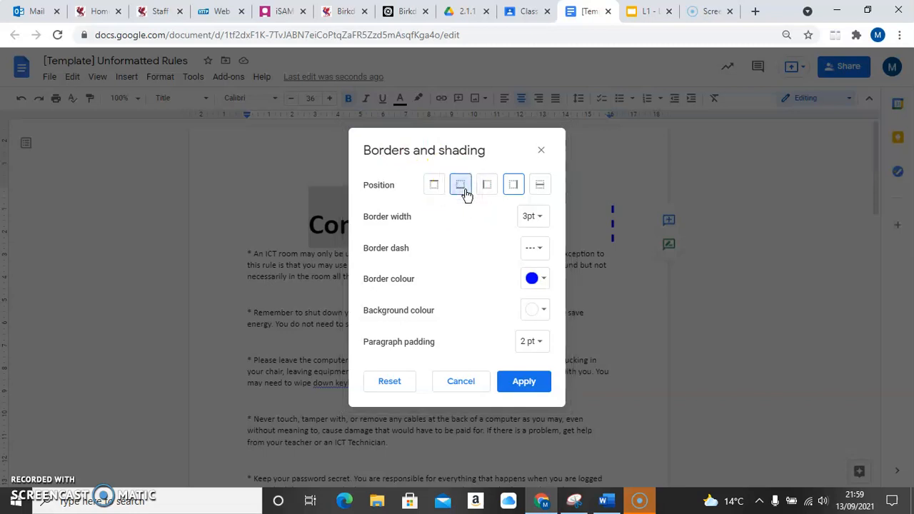
pyautogui.click(526, 382)
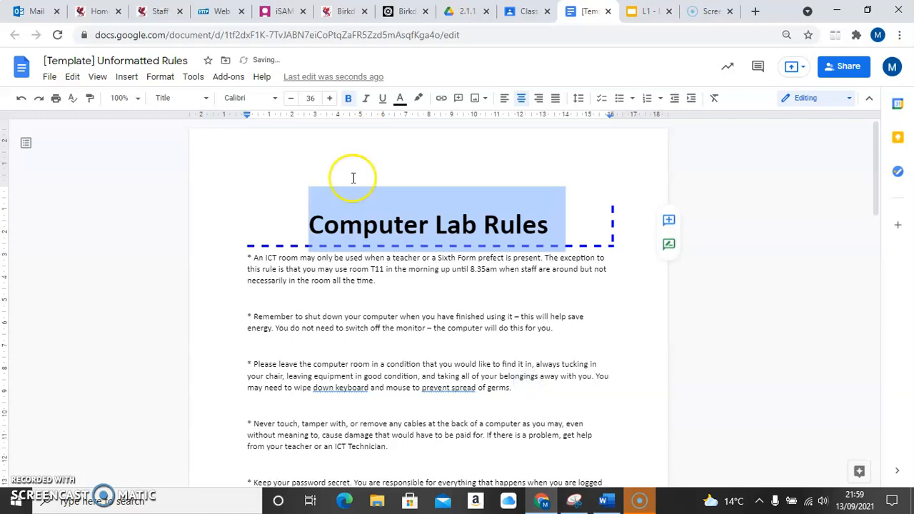
# - Add a left border to the title paragraph with the same 3pt dashed blue line and apply it
pyautogui.click(160, 77)
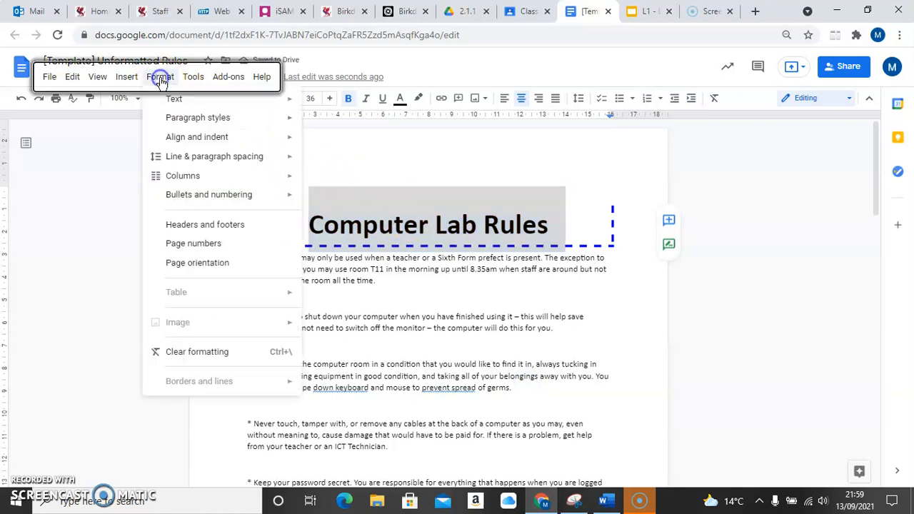
pyautogui.moveTo(214, 118)
pyautogui.click(339, 123)
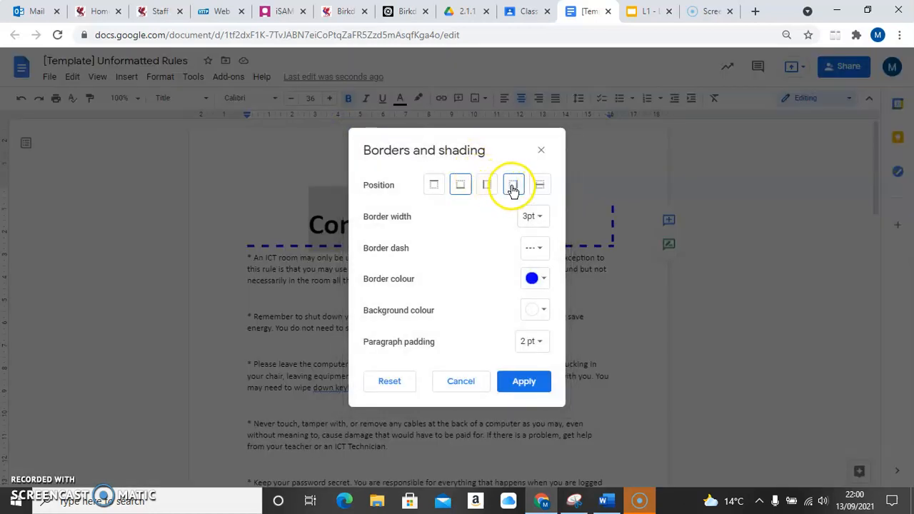
pyautogui.click(484, 189)
pyautogui.click(524, 382)
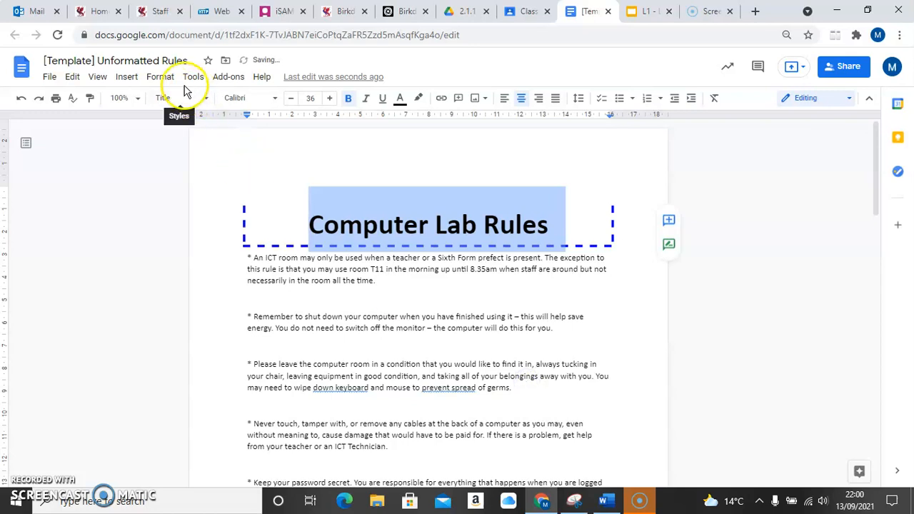
# - Complete the title's box by applying a matching 3pt dashed blue top border, and deselect the title
pyautogui.click(160, 77)
pyautogui.moveTo(245, 119)
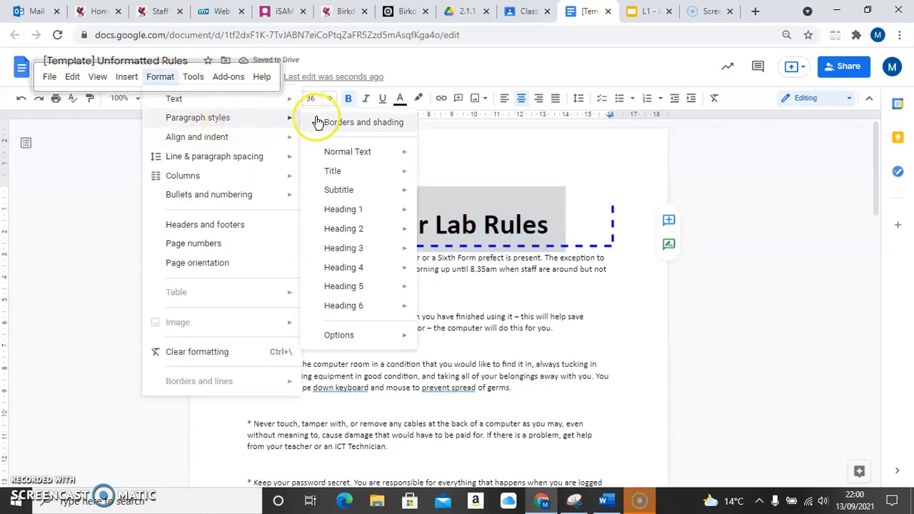
pyautogui.click(332, 122)
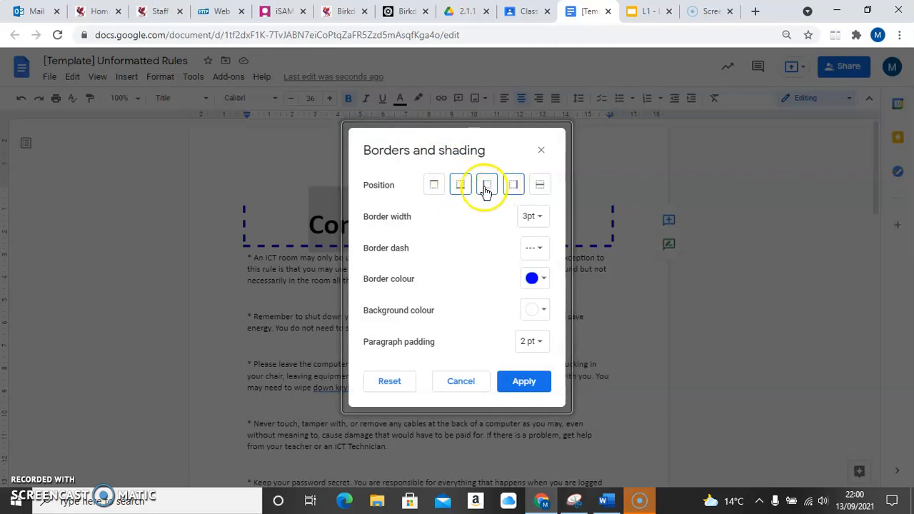
pyautogui.click(433, 185)
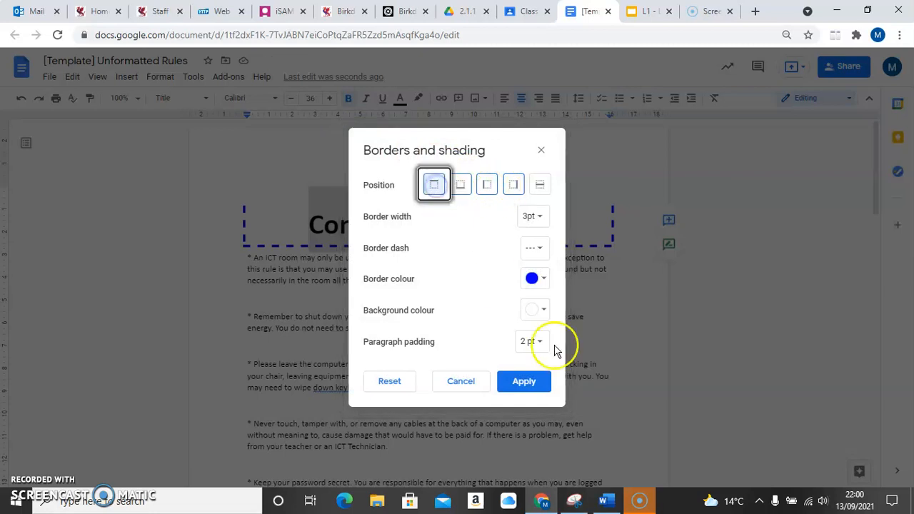
pyautogui.click(525, 381)
pyautogui.click(553, 288)
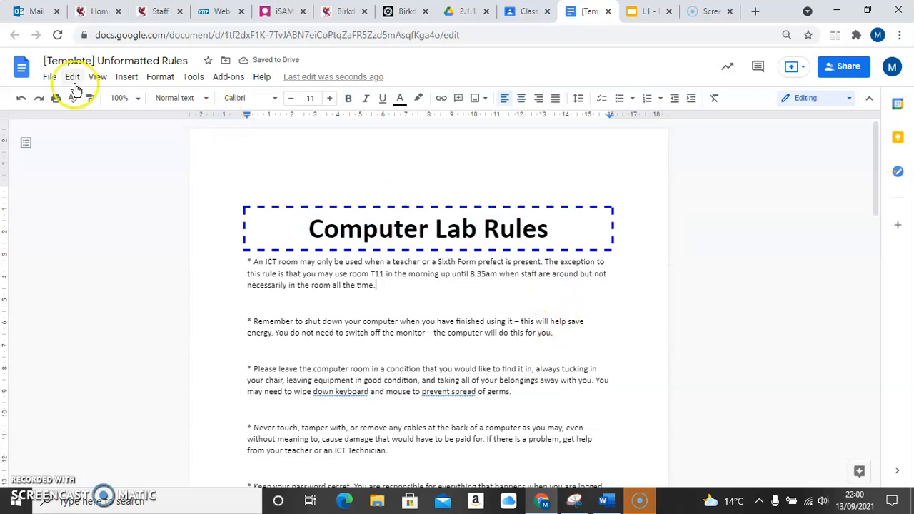
# - Open the page setup for the whole document and accept A4 portrait with 2.54 cm margins
pyautogui.click(48, 77)
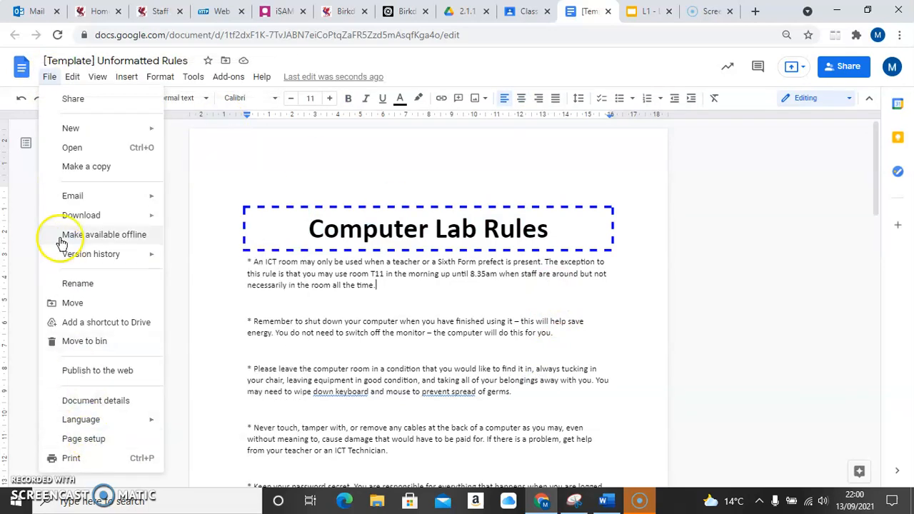
pyautogui.click(80, 439)
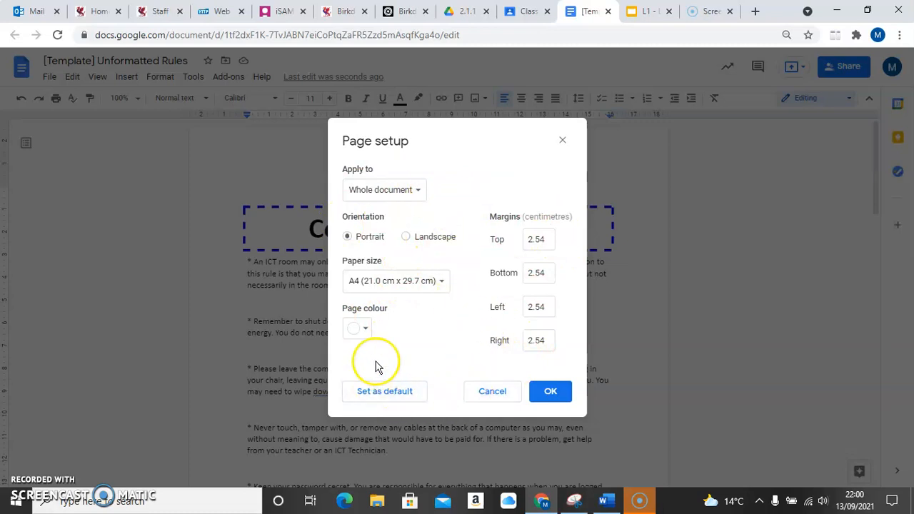
pyautogui.click(554, 393)
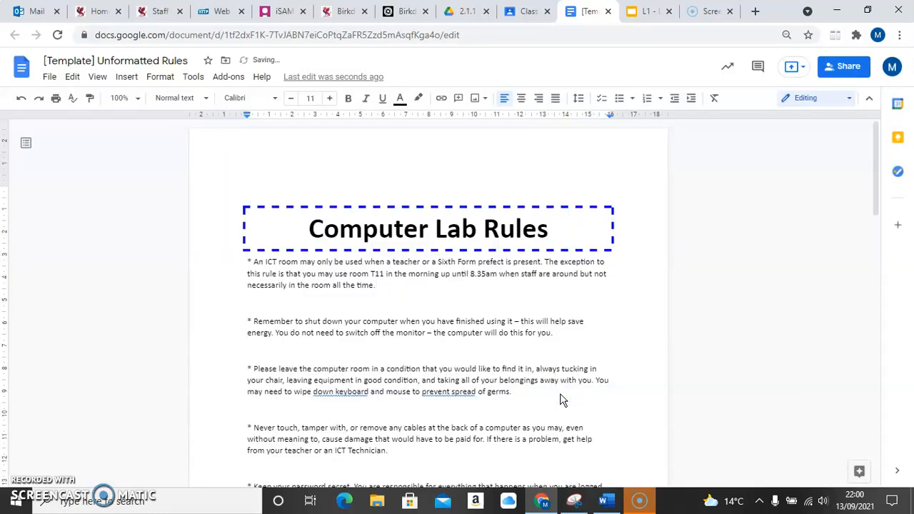
# - Apply header and footer margins of 1.25 cm, and enter the author's name in the page header
pyautogui.click(402, 314)
pyautogui.hotkey('ctrl', 'a')
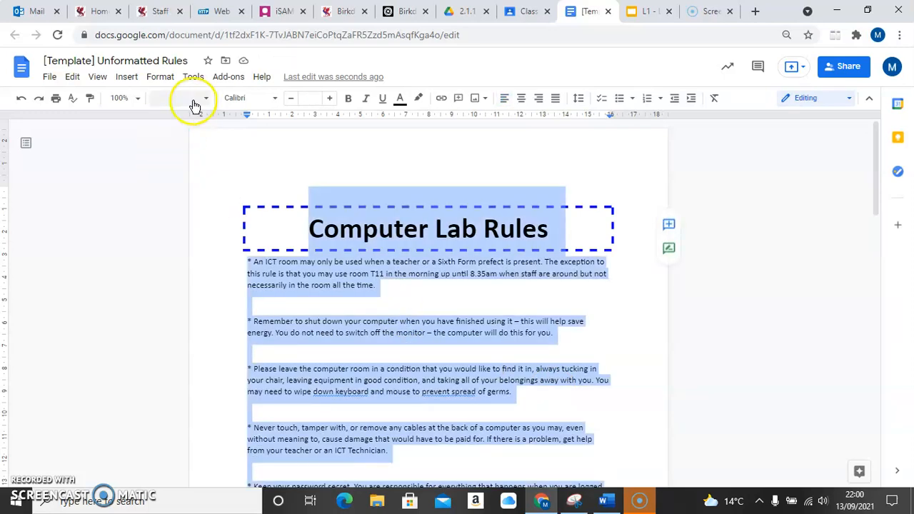
pyautogui.click(165, 77)
pyautogui.click(196, 120)
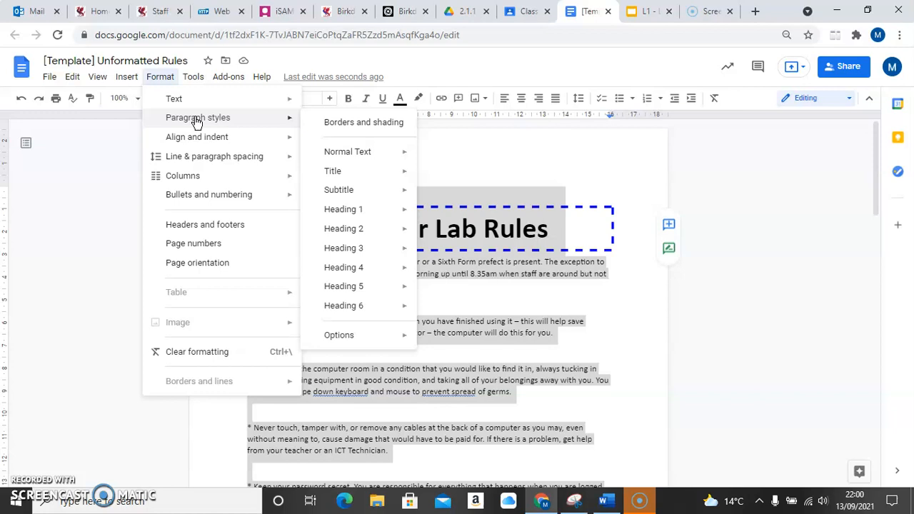
pyautogui.click(203, 228)
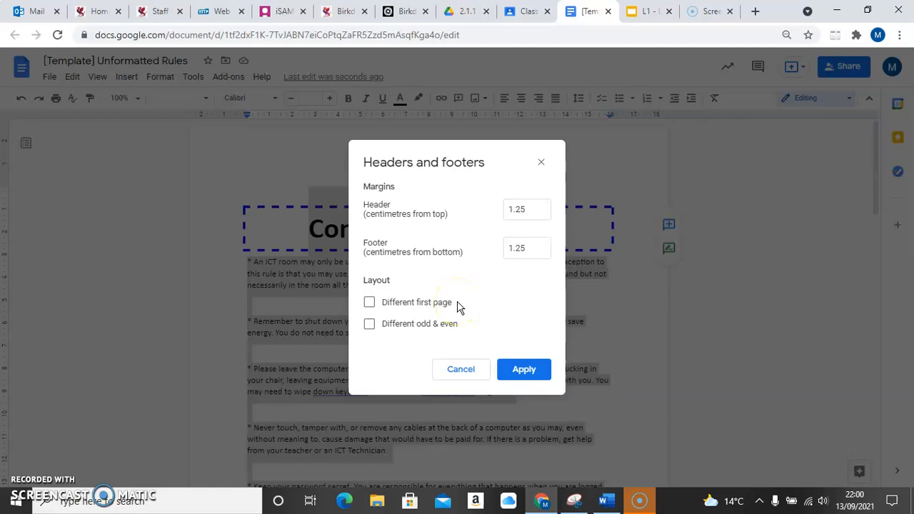
pyautogui.click(525, 373)
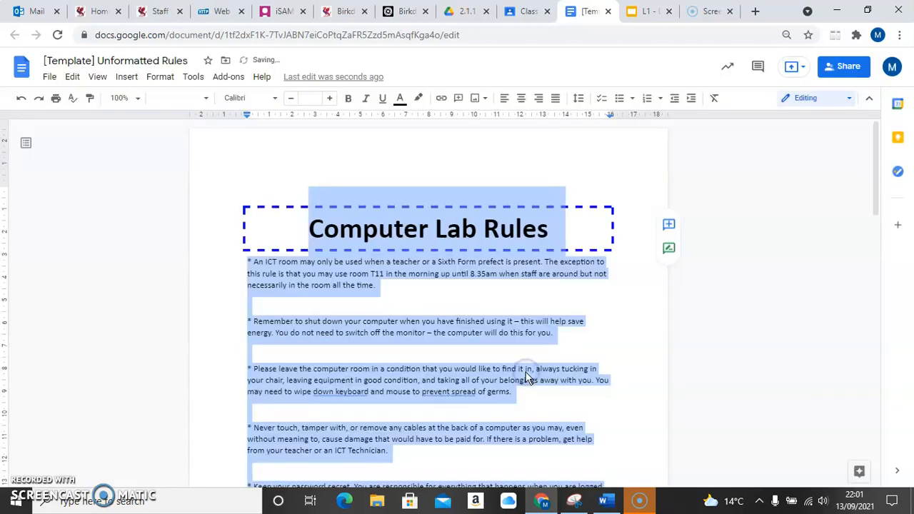
pyautogui.click(326, 164)
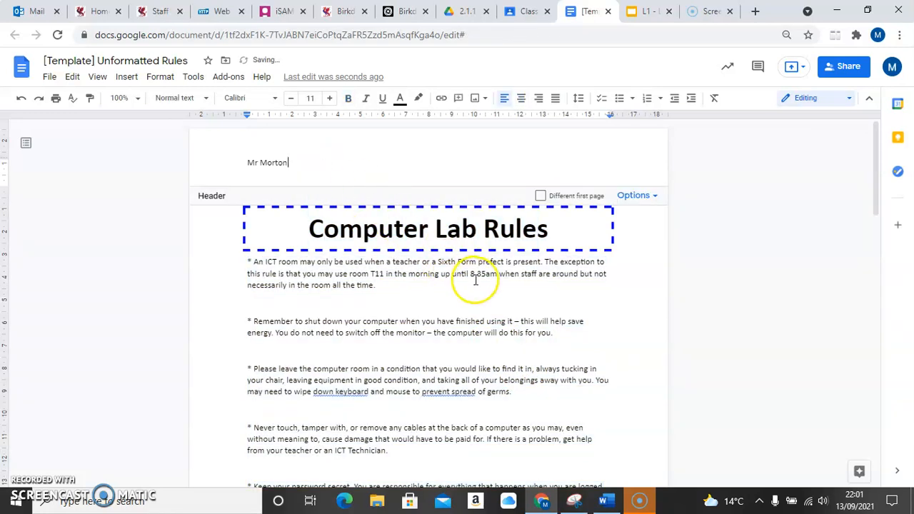
pyautogui.click(542, 293)
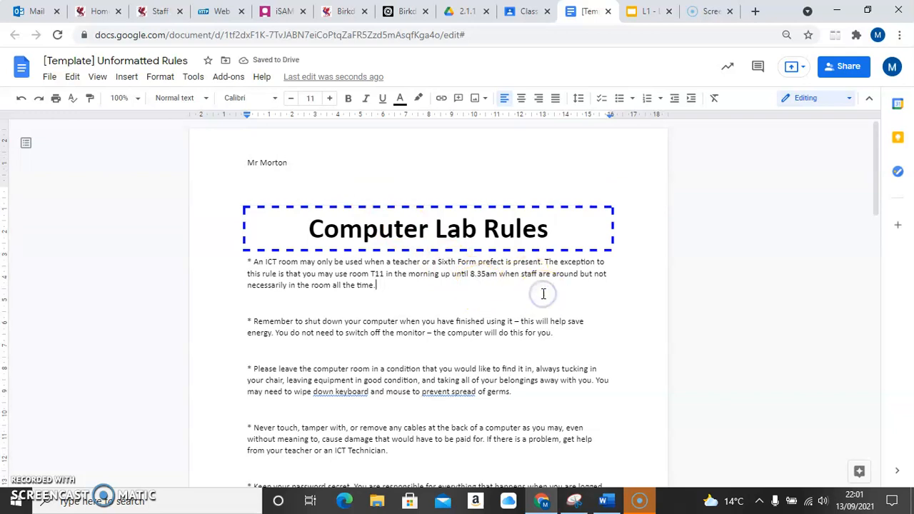
# - Turn all the rules, from the ICT room rule to the teacher's attention rule, into a numbered list
pyautogui.scroll(-5, 495, 312)
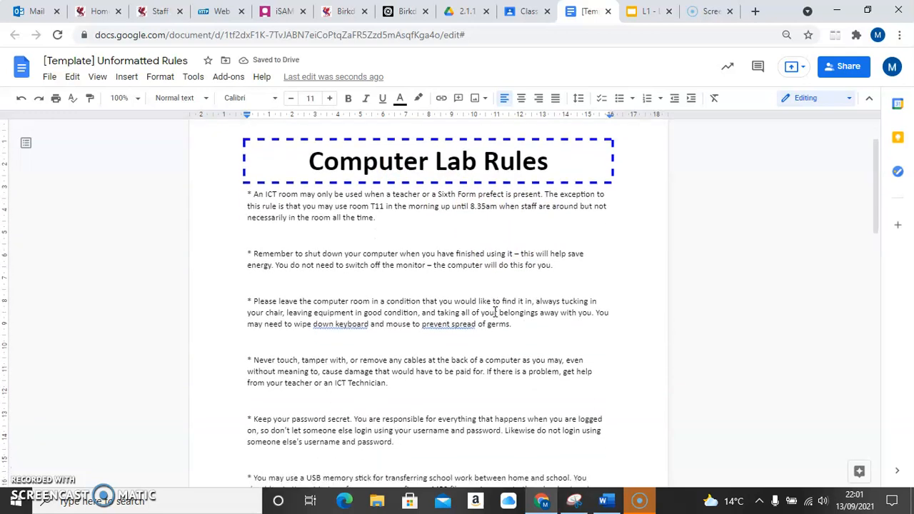
pyautogui.scroll(4, 495, 311)
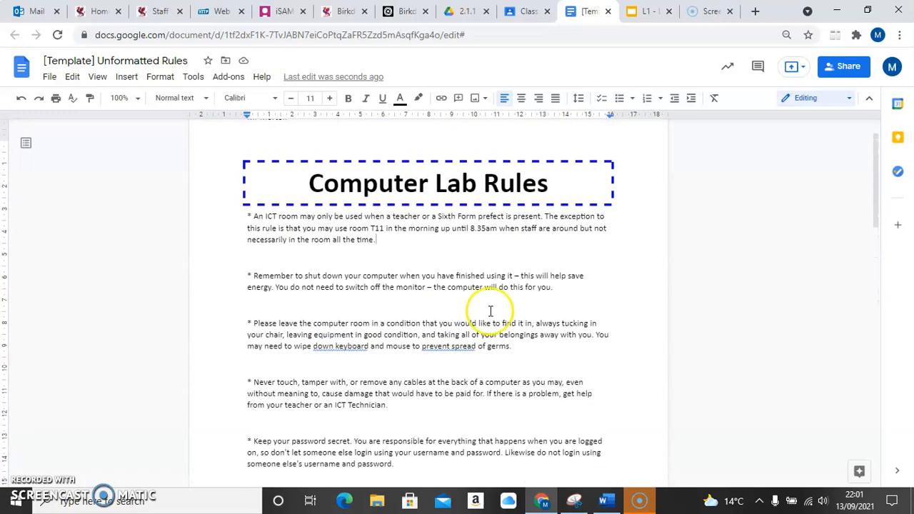
pyautogui.moveTo(246, 216); pyautogui.dragTo(597, 206)
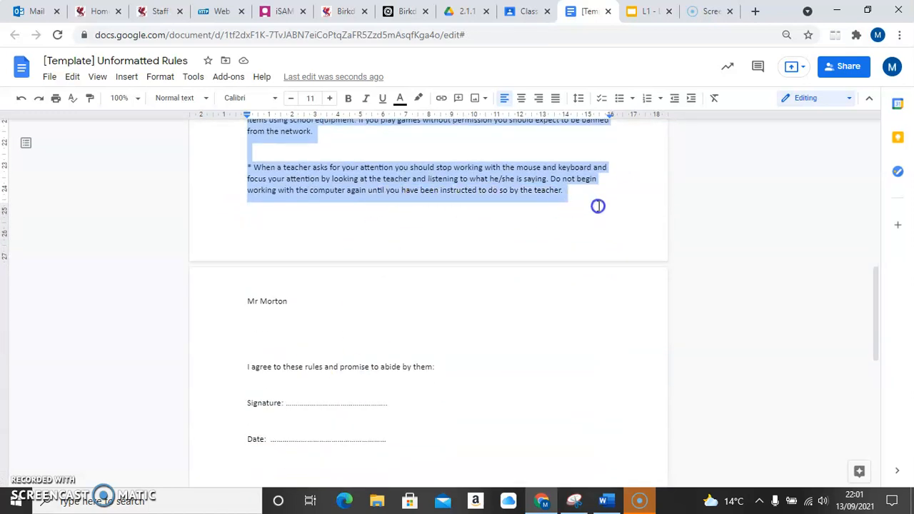
pyautogui.click(661, 98)
pyautogui.moveTo(682, 132)
pyautogui.mouseDown()
pyautogui.moveTo(684, 163)
pyautogui.moveTo(670, 143)
pyautogui.mouseUp()
pyautogui.click(464, 169)
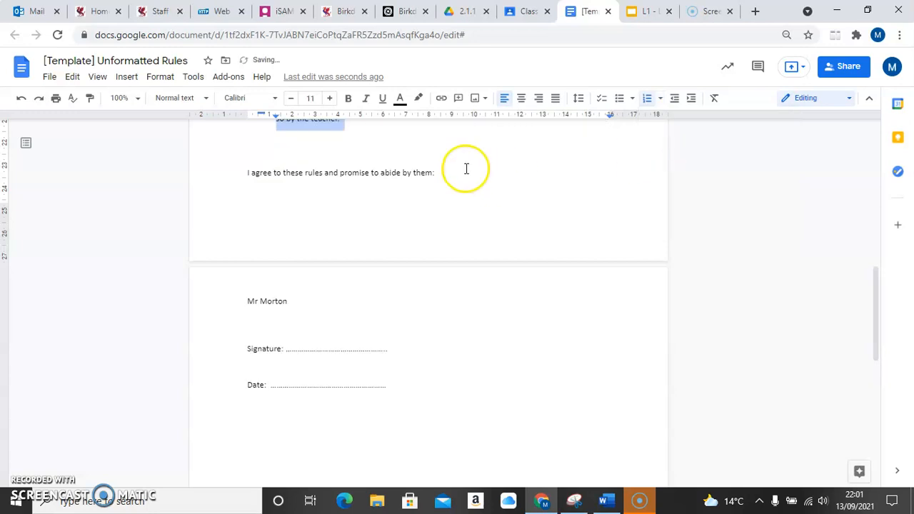
# - Remove the list numbers from the blank lines after each of the first five rules, keeping the lines as spacing
pyautogui.scroll(3, 466, 168)
pyautogui.scroll(5, 466, 169)
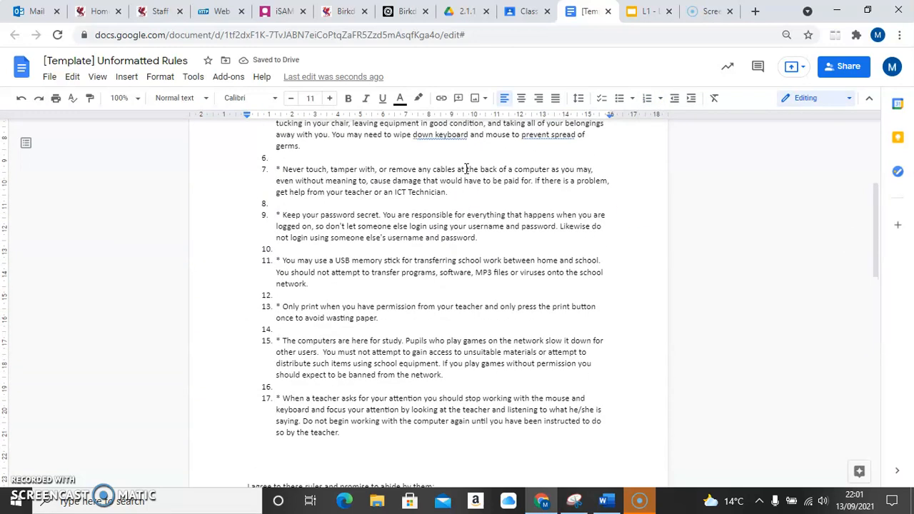
pyautogui.scroll(1, 465, 169)
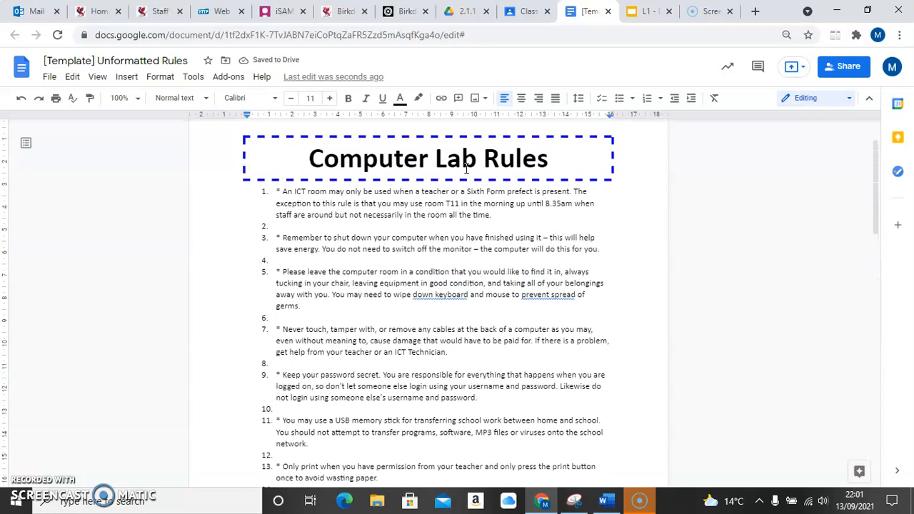
pyautogui.click(280, 190)
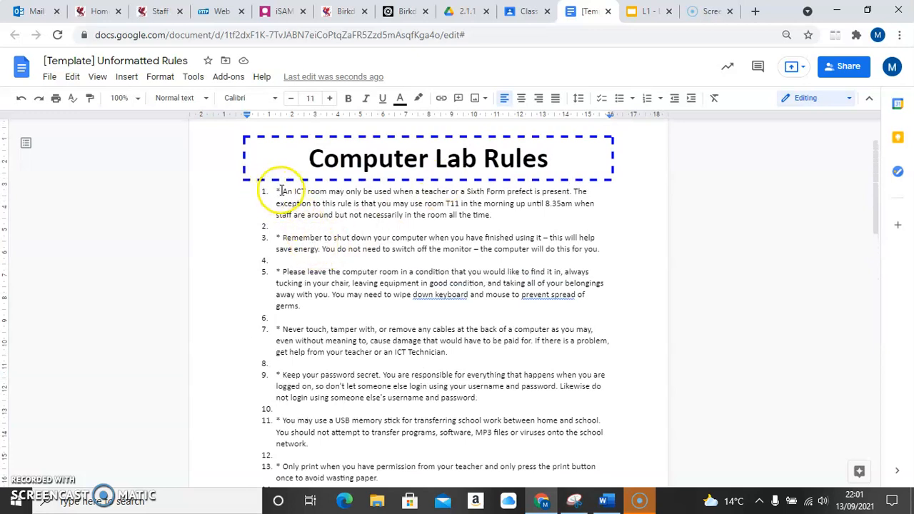
pyautogui.click(283, 226)
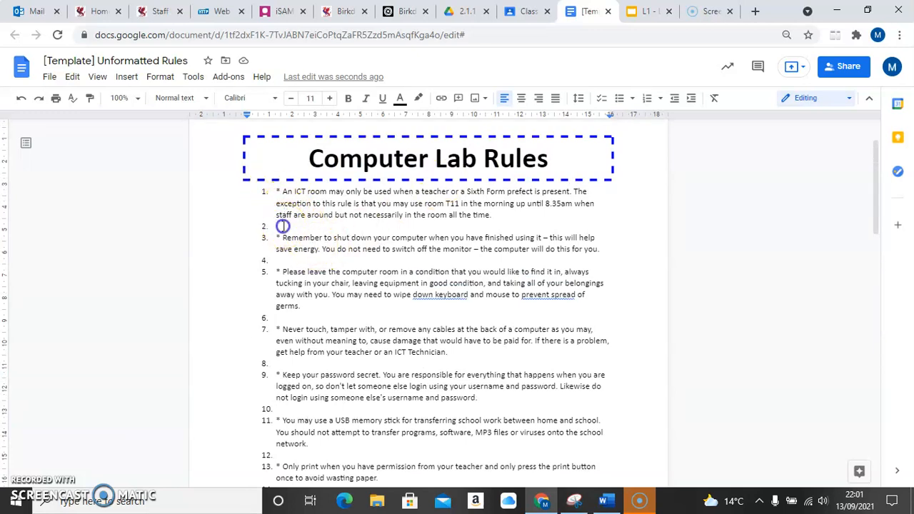
pyautogui.press('BackSpace')
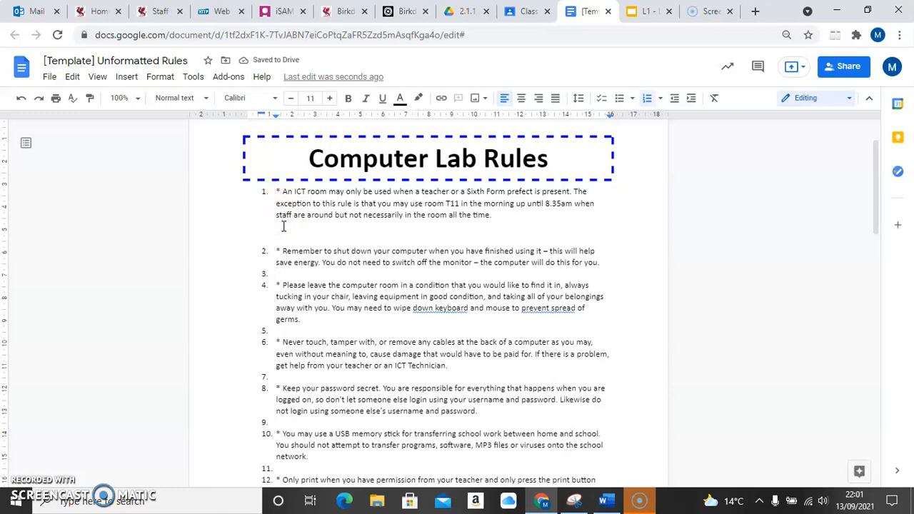
pyautogui.press('BackSpace')
pyautogui.press('BackSpace')
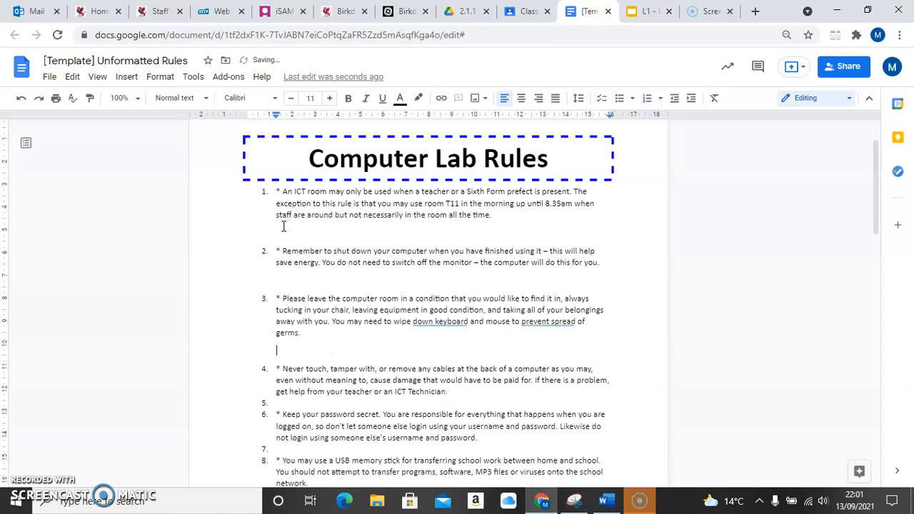
pyautogui.press('BackSpace')
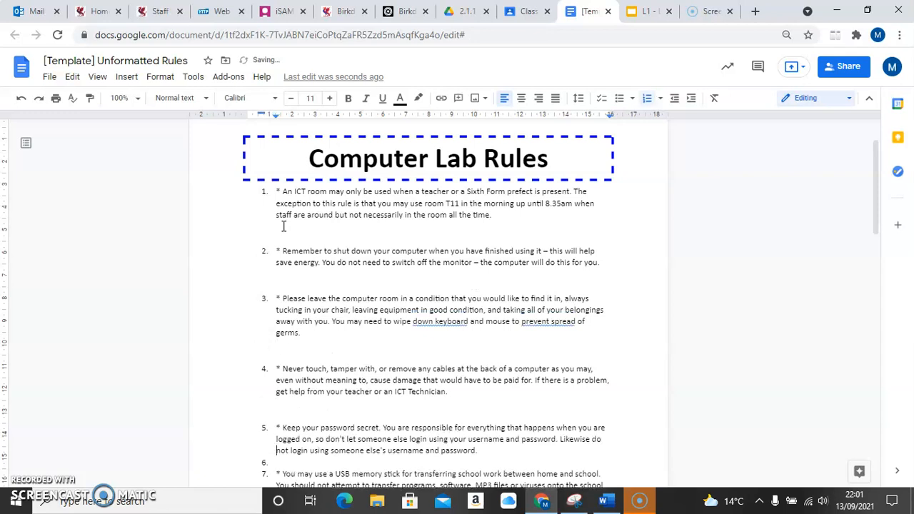
pyautogui.press('BackSpace')
# - Remove the list numbers from the blank lines after the USB memory stick, printing and computers-for-study rules
pyautogui.press('Down')
pyautogui.press('Down')
pyautogui.press('Down')
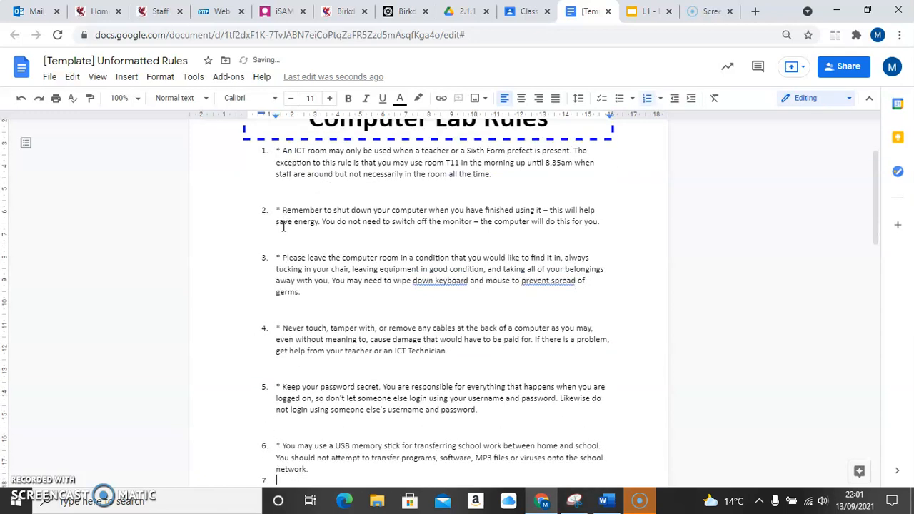
pyautogui.press('Down')
pyautogui.press('Down')
pyautogui.press('BackSpace')
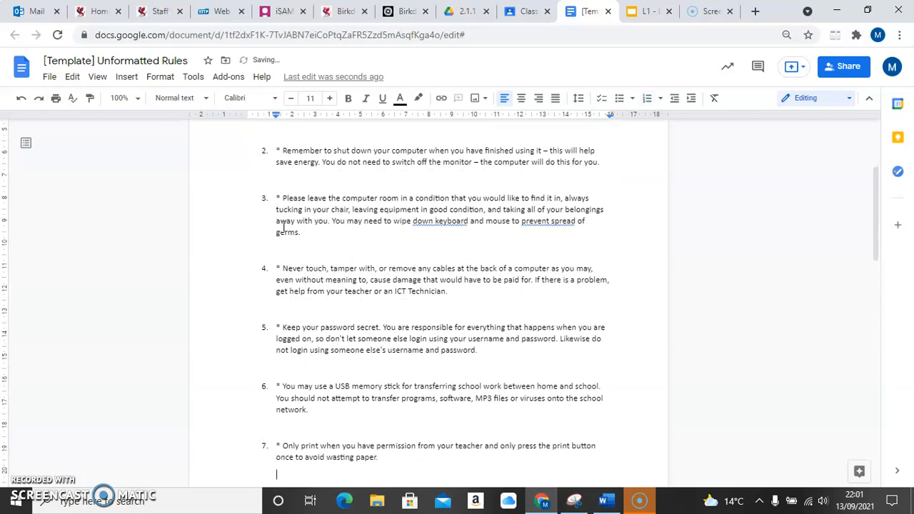
pyautogui.press('Down')
pyautogui.press('Down')
pyautogui.press('Down')
pyautogui.press('Down')
pyautogui.press('Down')
pyautogui.press('Down')
pyautogui.press('BackSpace')
pyautogui.press('Down')
pyautogui.press('Down')
pyautogui.press('Down')
pyautogui.press('Down')
pyautogui.press('Down')
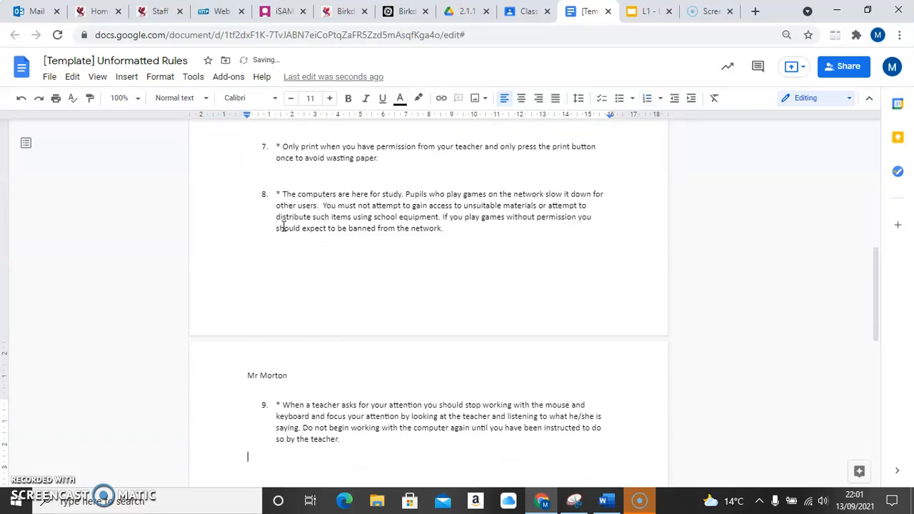
# - Apply single line spacing to the entire document
pyautogui.press('Down')
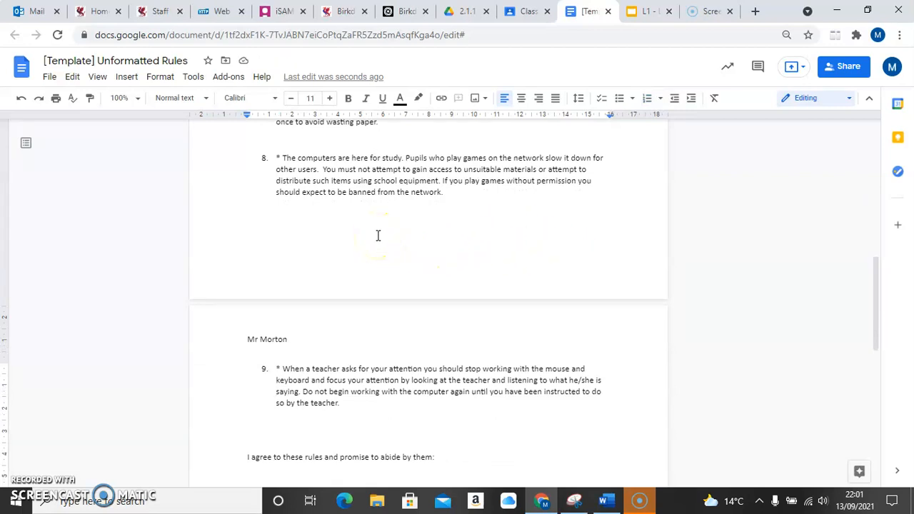
pyautogui.click(73, 77)
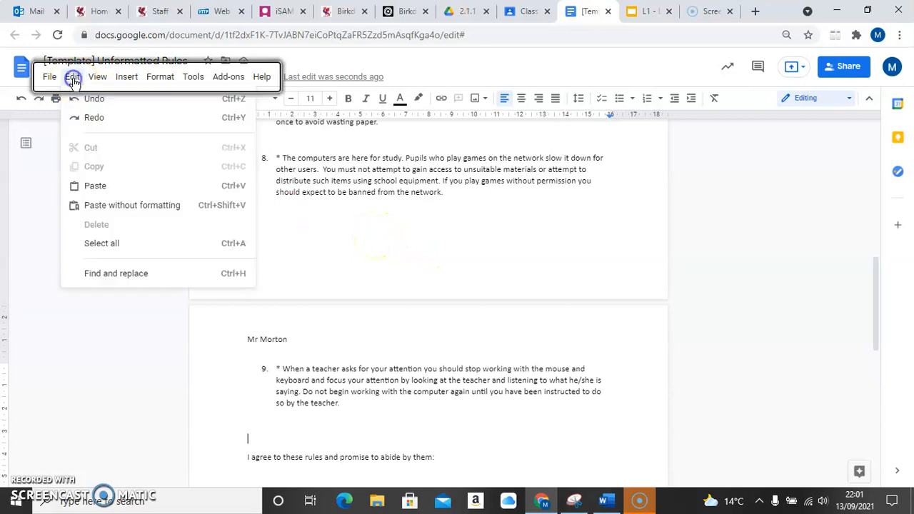
pyautogui.click(123, 245)
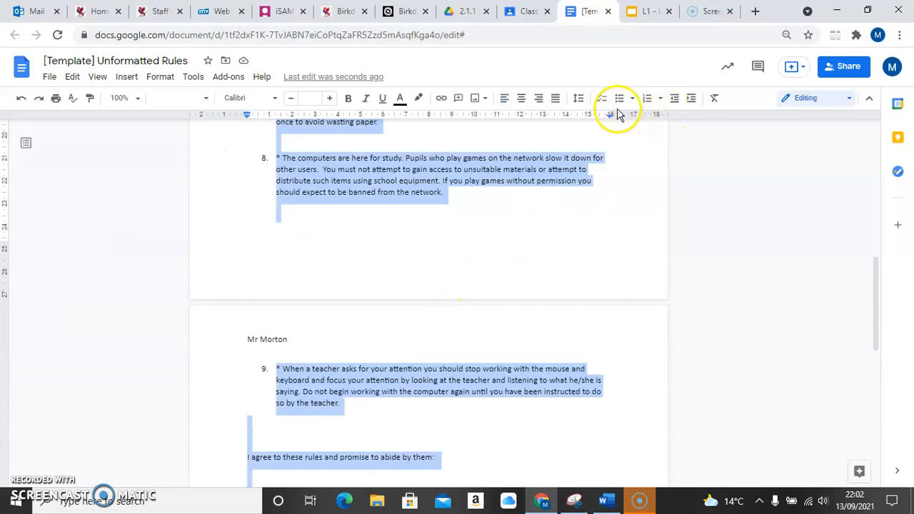
pyautogui.click(579, 100)
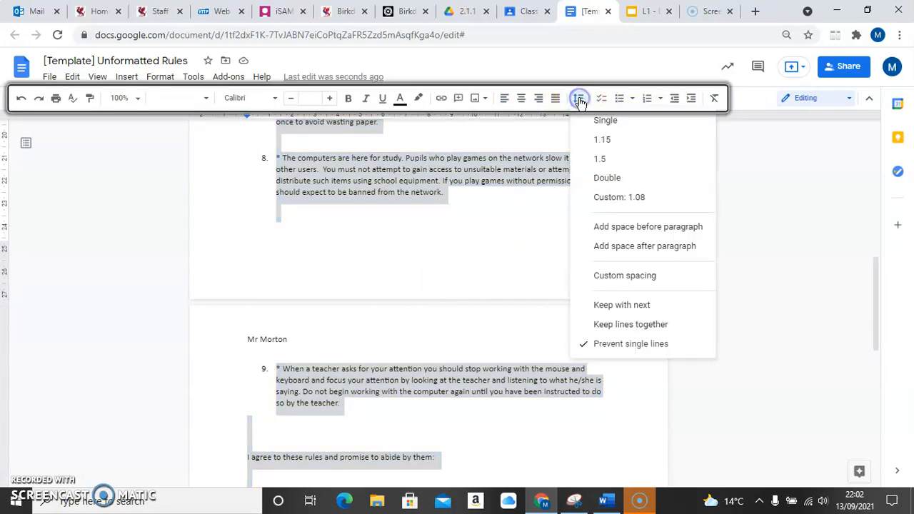
pyautogui.click(611, 123)
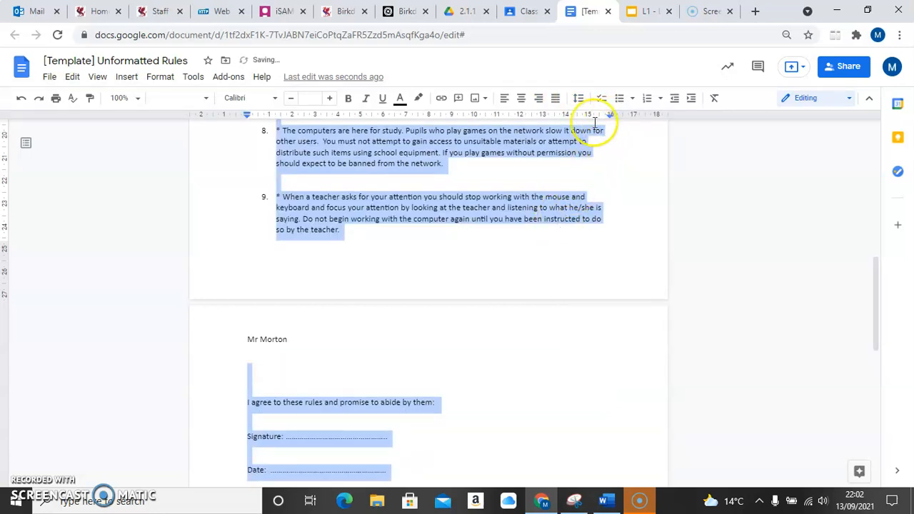
# - Add space before every paragraph in the document
pyautogui.click(579, 100)
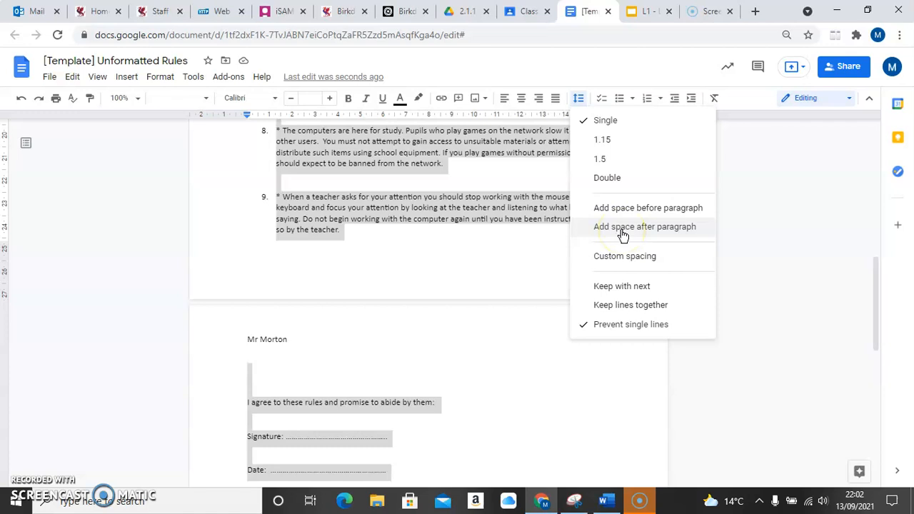
pyautogui.click(646, 232)
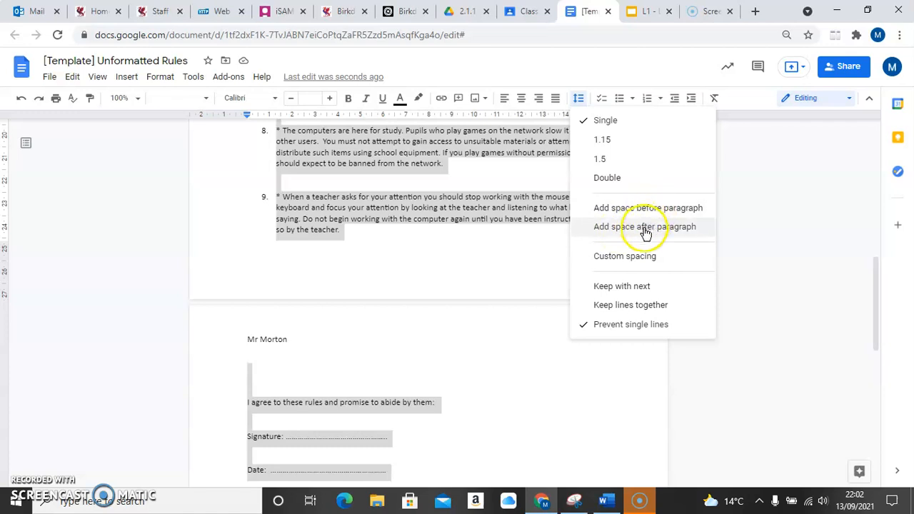
pyautogui.click(647, 208)
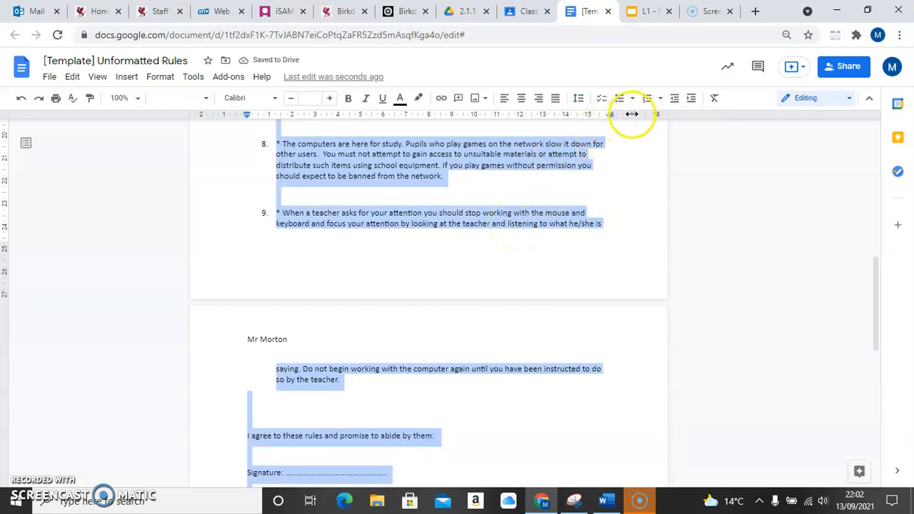
# - Apply custom paragraph spacing of 0 pt before and 4 pt after to the whole document
pyautogui.click(578, 98)
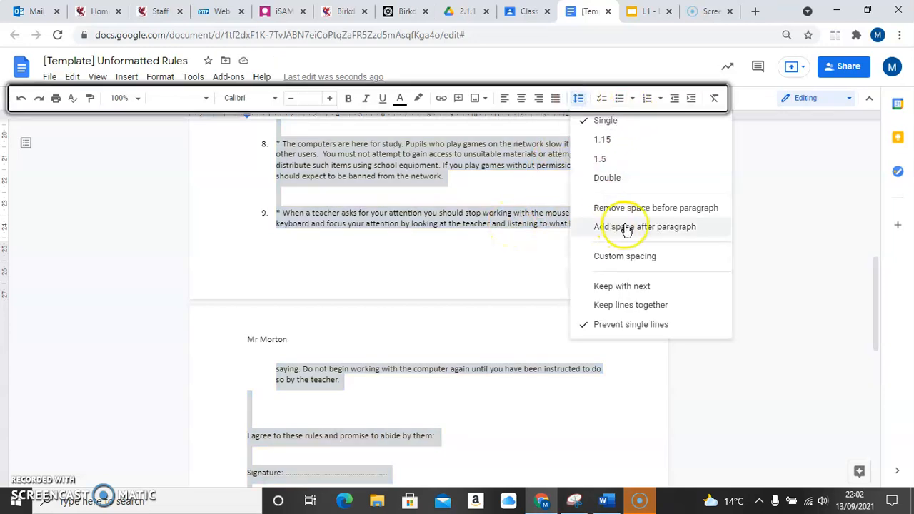
pyautogui.click(626, 257)
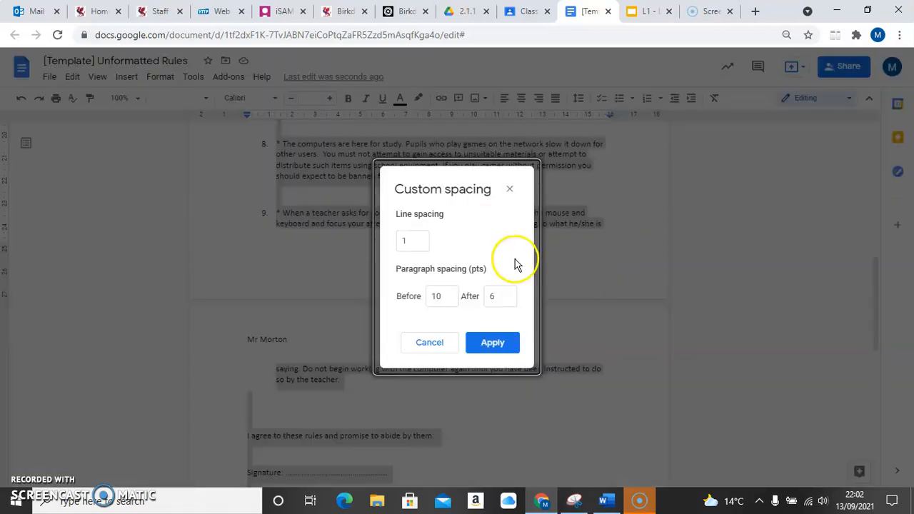
pyautogui.click(446, 300)
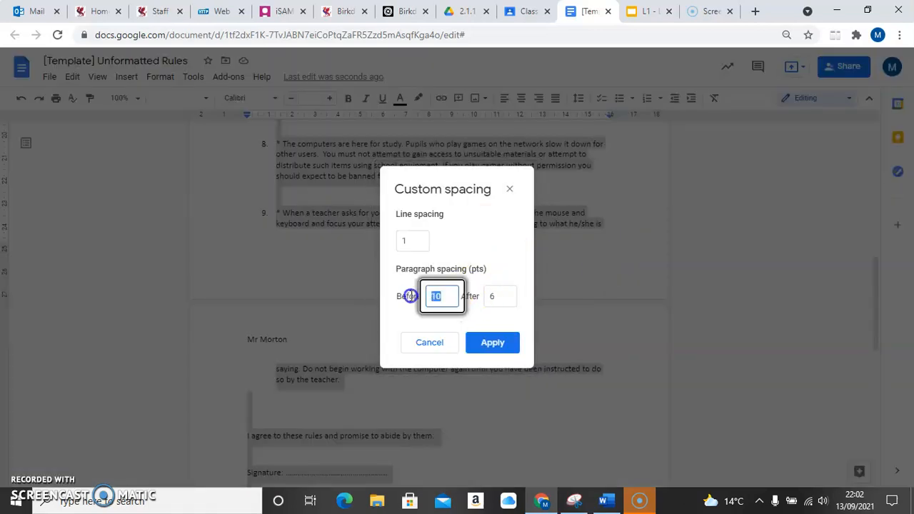
pyautogui.write('0')
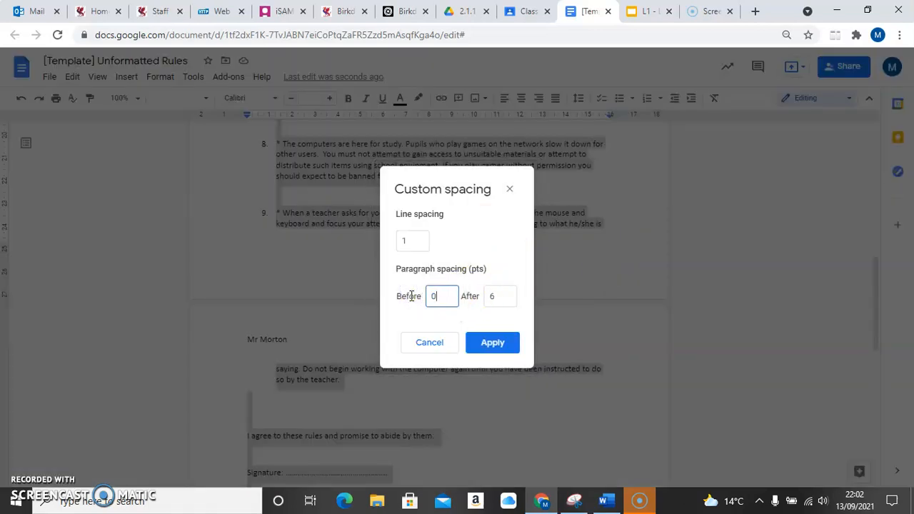
pyautogui.click(505, 299)
pyautogui.write('4')
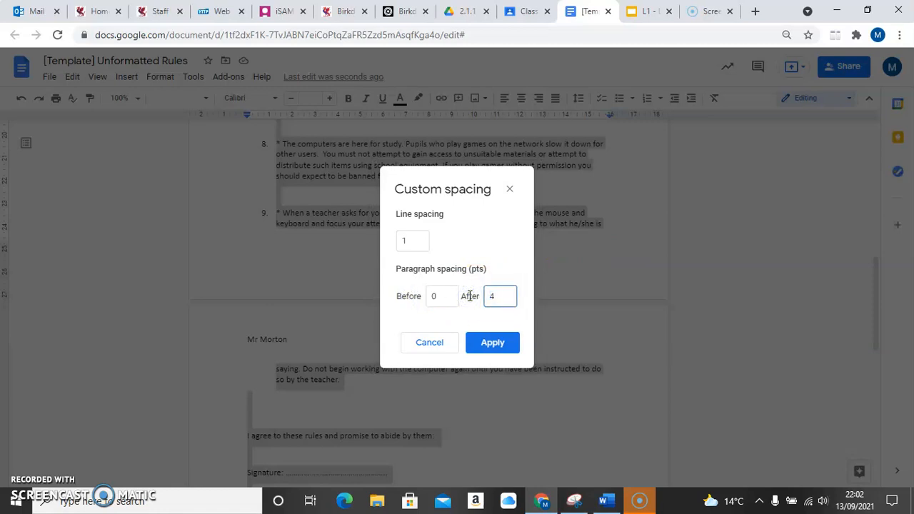
pyautogui.click(491, 345)
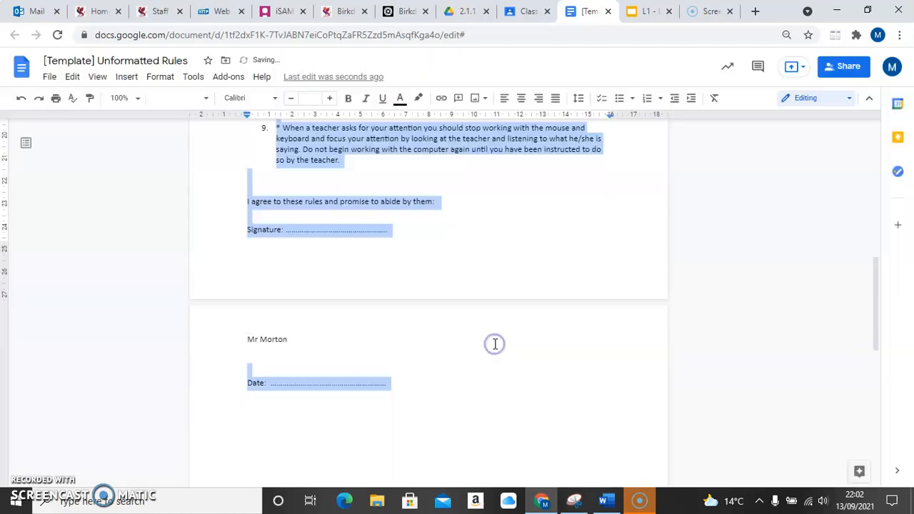
pyautogui.click(497, 250)
# - Set the whole document's page margins to 2 cm top and bottom and 1.5 cm left and right
pyautogui.scroll(15, 498, 251)
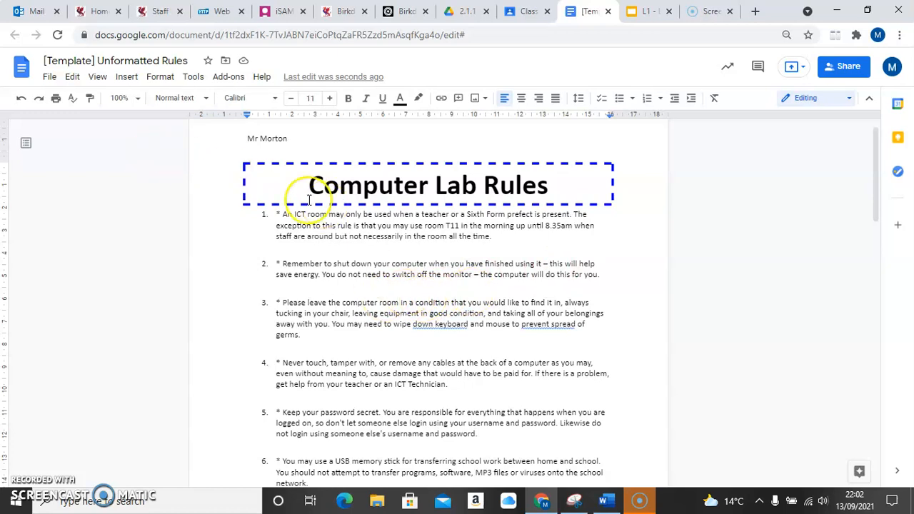
pyautogui.click(50, 77)
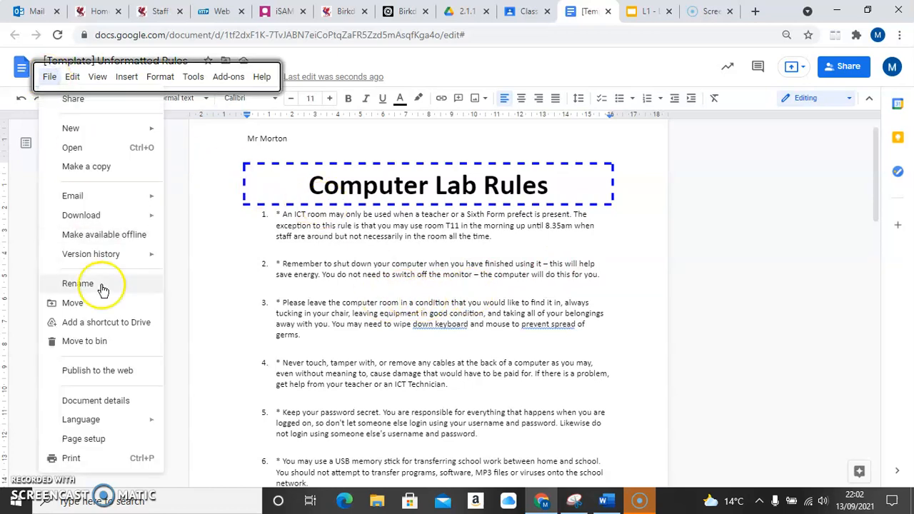
pyautogui.click(90, 439)
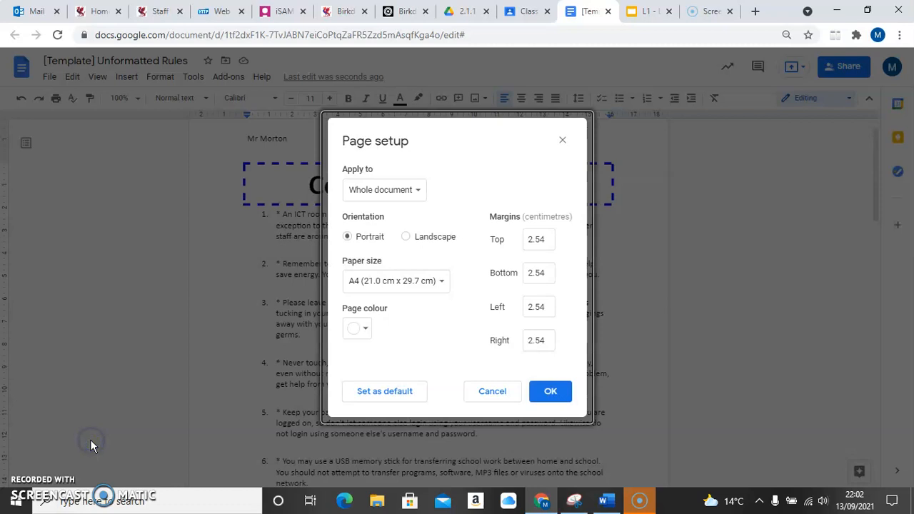
pyautogui.click(545, 242)
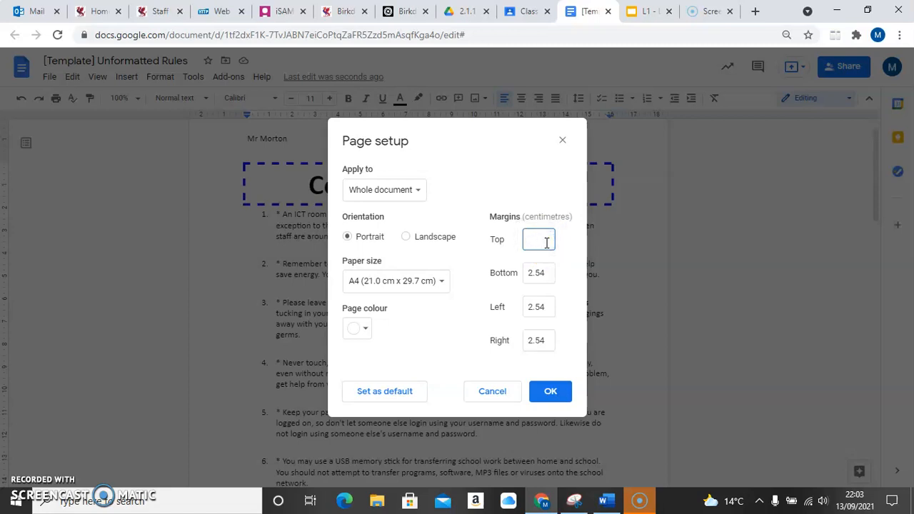
pyautogui.press('Tab')
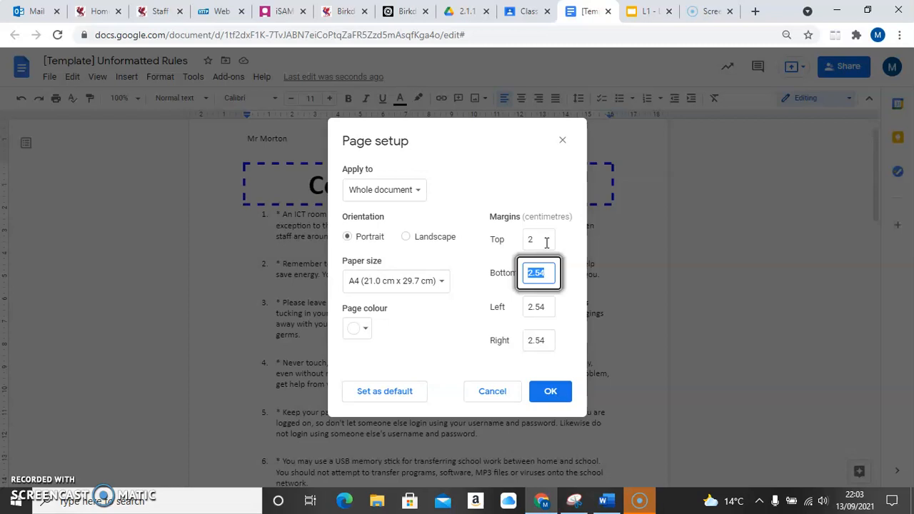
pyautogui.write('2')
pyautogui.press('Tab')
pyautogui.write('1.5')
pyautogui.press('Tab')
pyautogui.write('1.5')
pyautogui.click(552, 393)
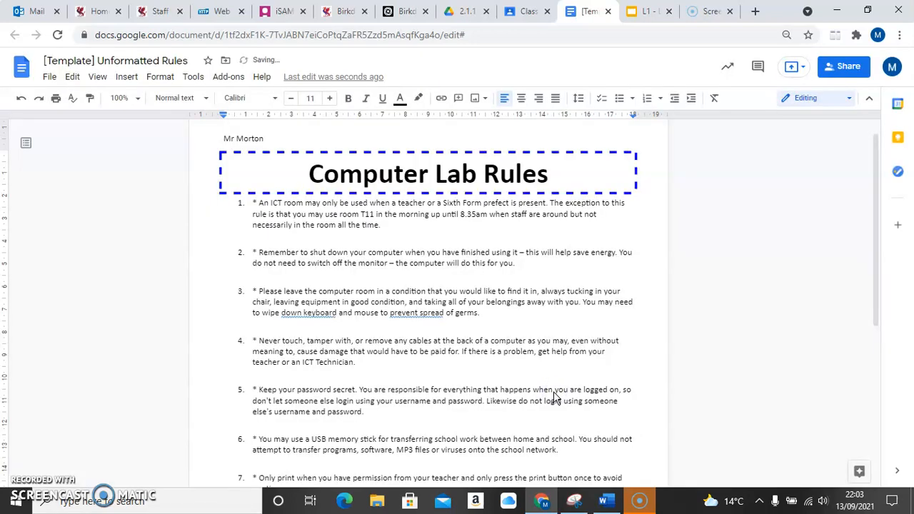
# - Place the insertion point at the end of the rule about shutting down the computer and search web images for "shutdown"
pyautogui.scroll(-5, 398, 296)
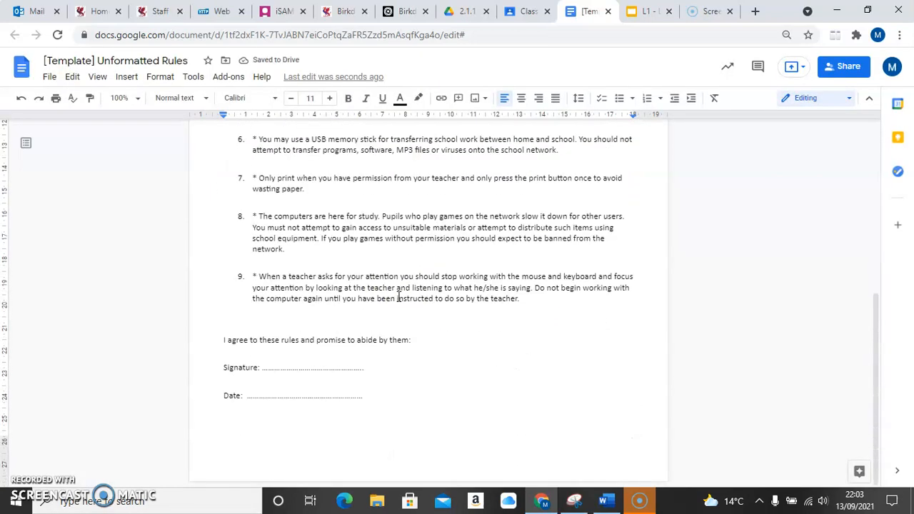
pyautogui.scroll(5, 398, 297)
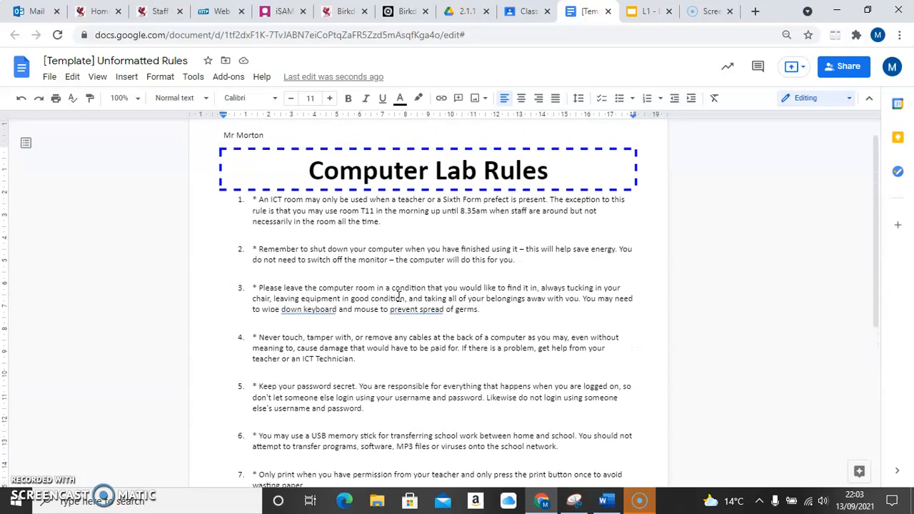
pyautogui.scroll(-2, 399, 296)
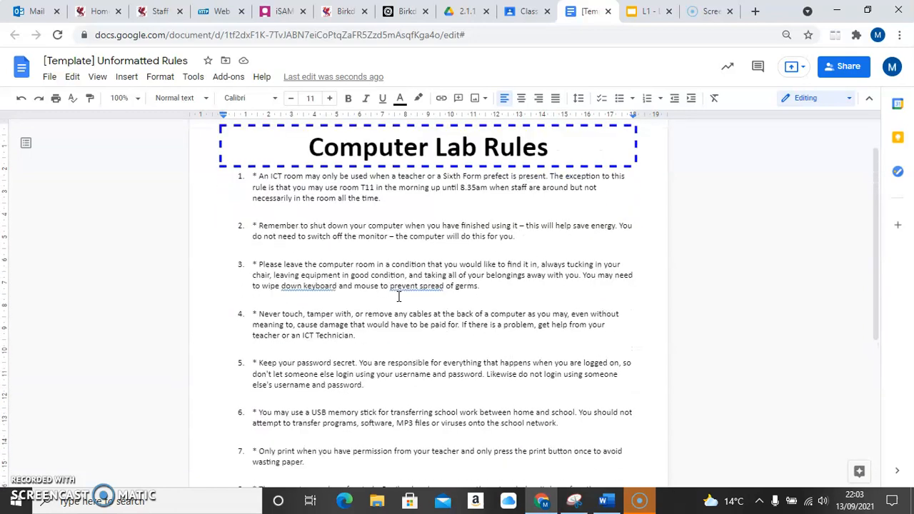
pyautogui.click(527, 185)
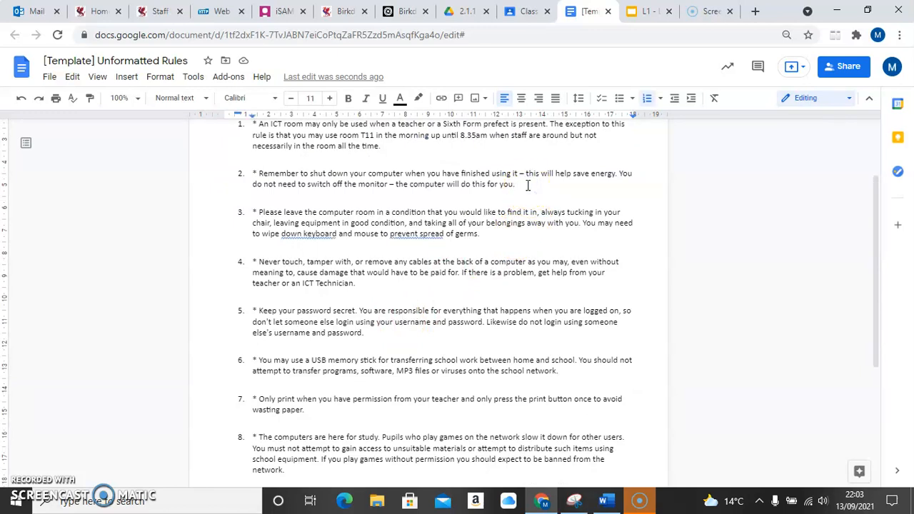
pyautogui.scroll(1, 527, 185)
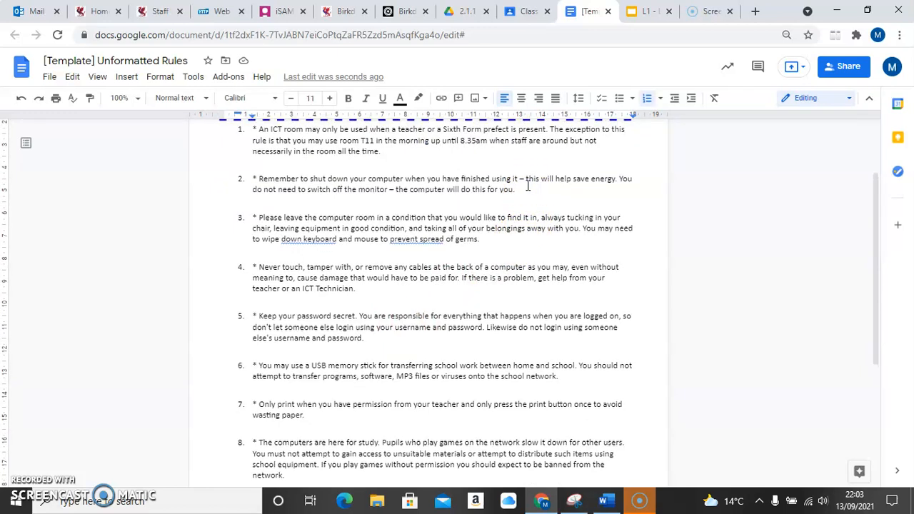
pyautogui.click(128, 79)
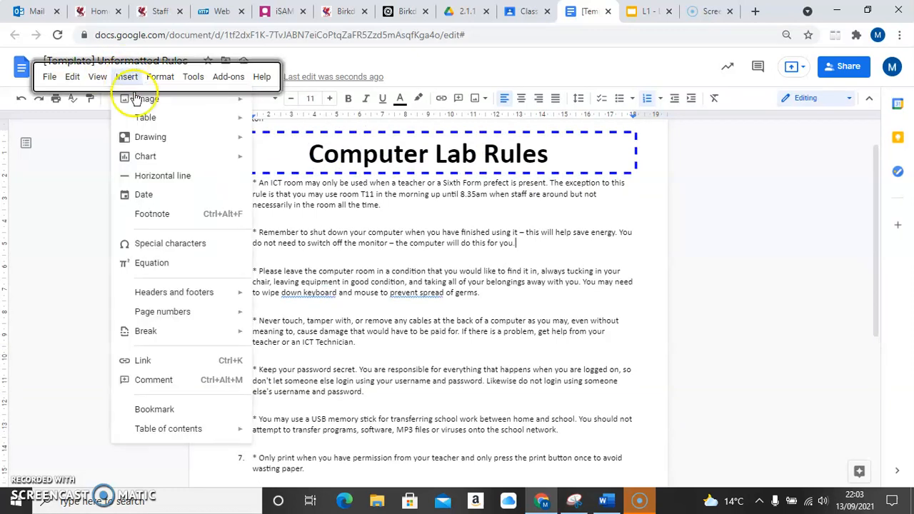
pyautogui.moveTo(170, 99)
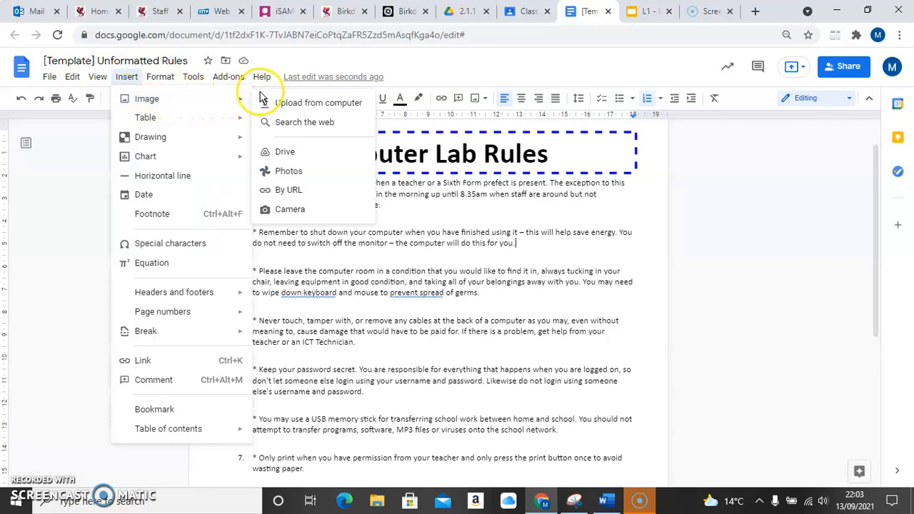
pyautogui.click(233, 102)
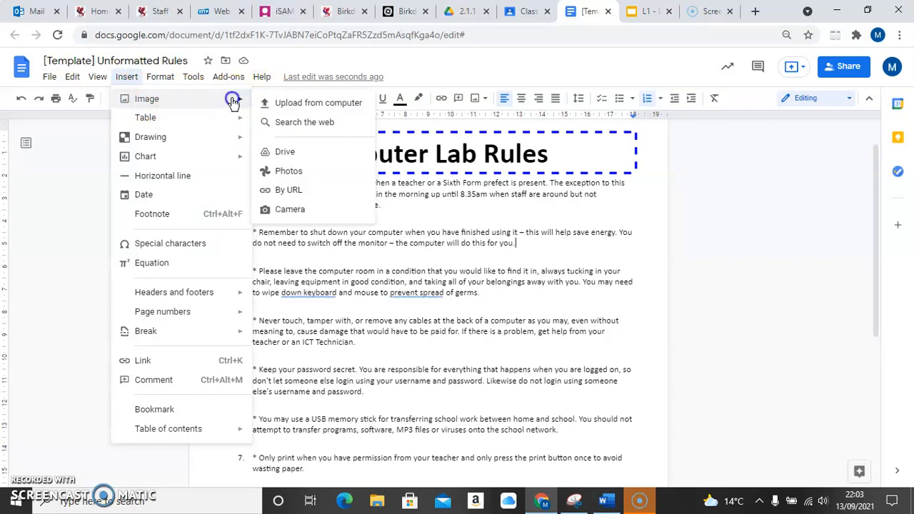
pyautogui.click(300, 122)
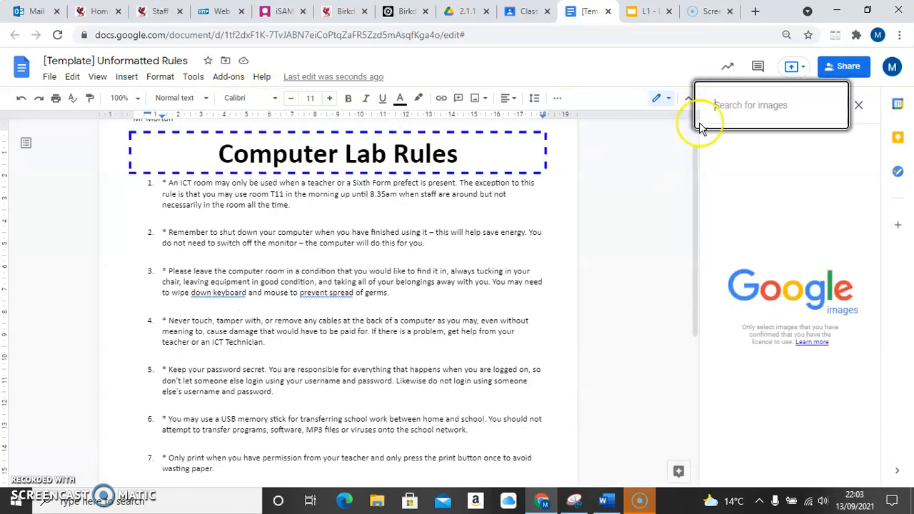
pyautogui.write('shutdown')
pyautogui.press('Return')
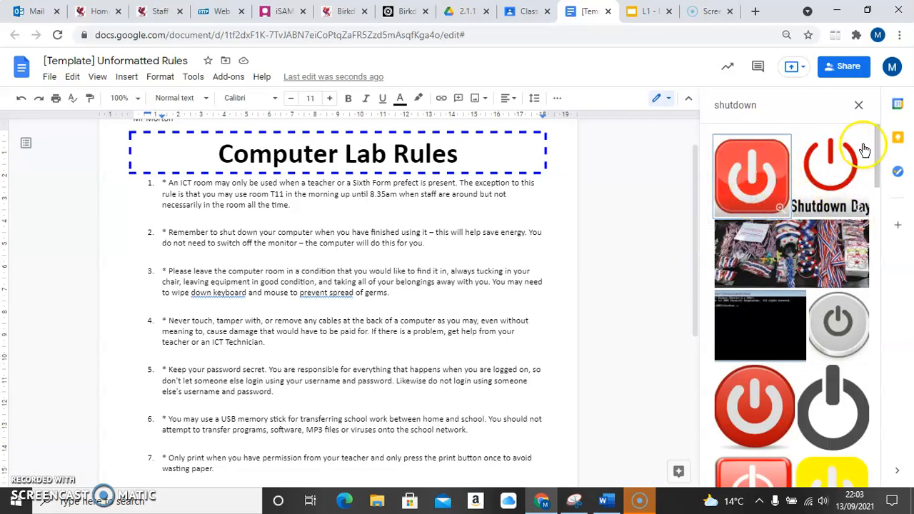
# - Insert the red rounded-square power button picture from the image results at the end of rule 2
pyautogui.moveTo(876, 146); pyautogui.dragTo(877, 172)
pyautogui.moveTo(880, 194); pyautogui.dragTo(871, 130)
pyautogui.click(747, 175)
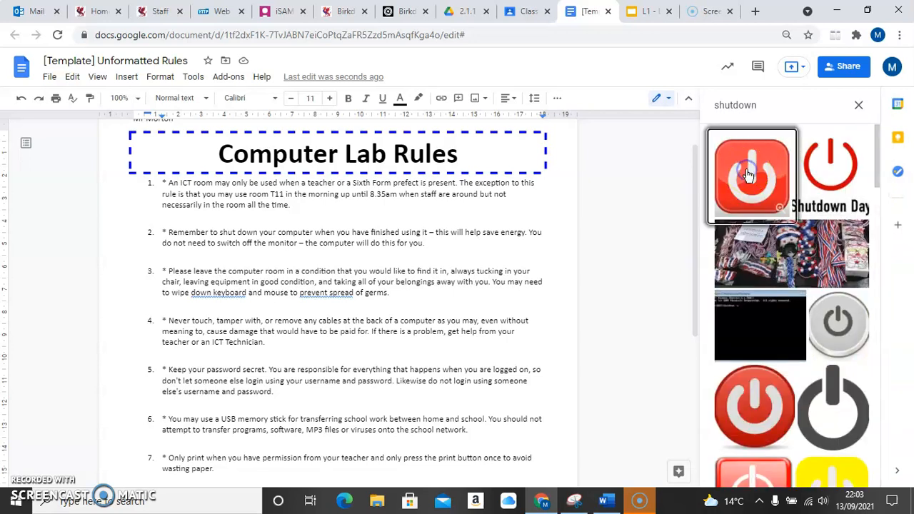
pyautogui.click(748, 175)
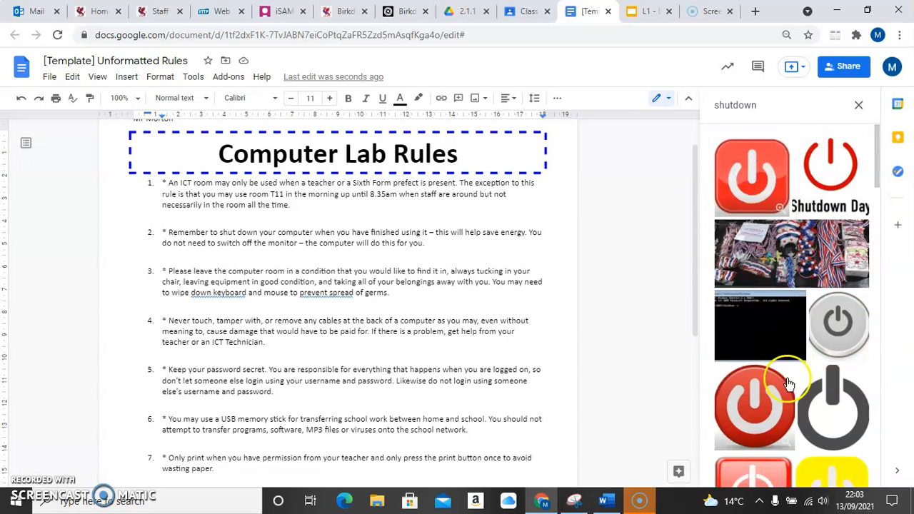
pyautogui.doubleClick(750, 178)
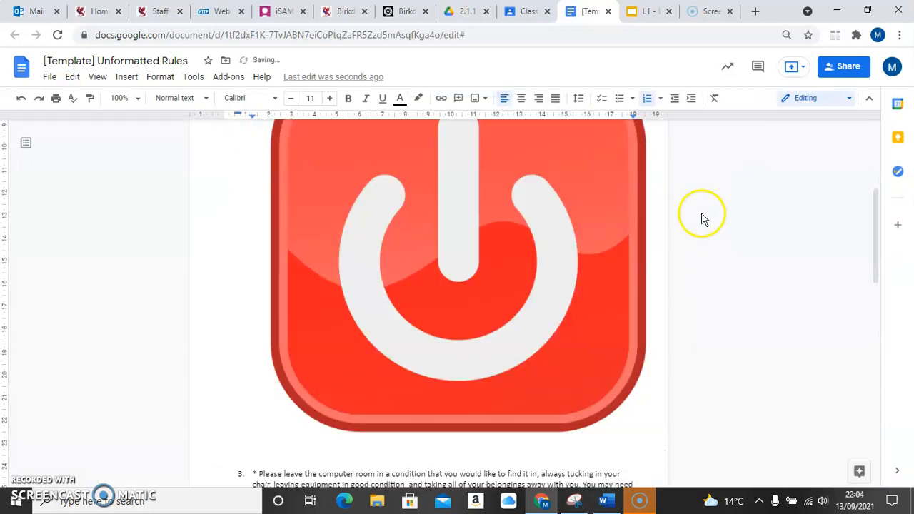
# - Shrink the power button picture proportionally to about 4 cm wide
pyautogui.click(581, 312)
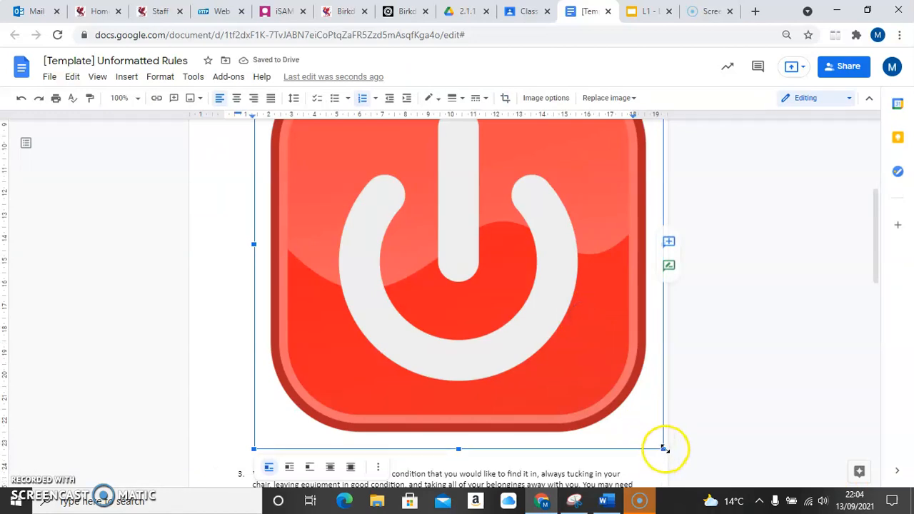
pyautogui.moveTo(664, 448); pyautogui.dragTo(334, 141)
pyautogui.scroll(3, 579, 231)
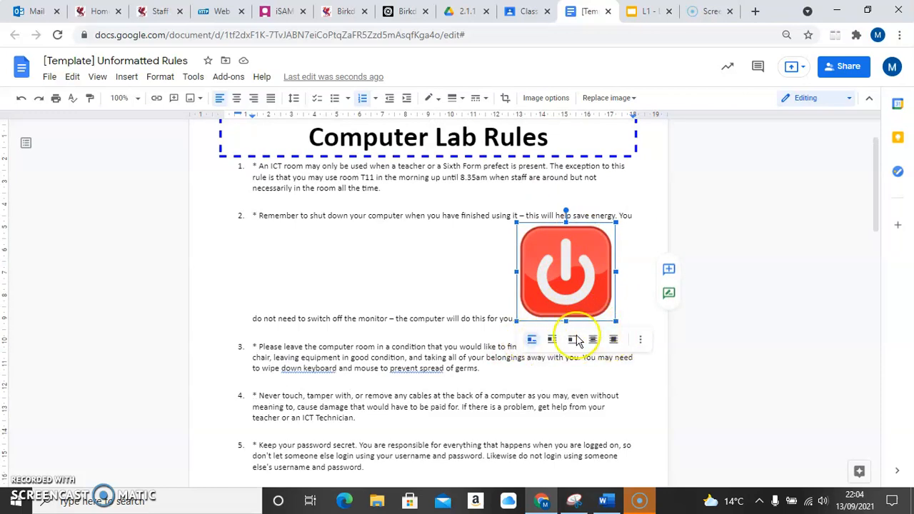
# - Wrap the text around the power button picture and place it, reduced to about 2.5 cm wide, at the right margin beside rule 2
pyautogui.click(531, 345)
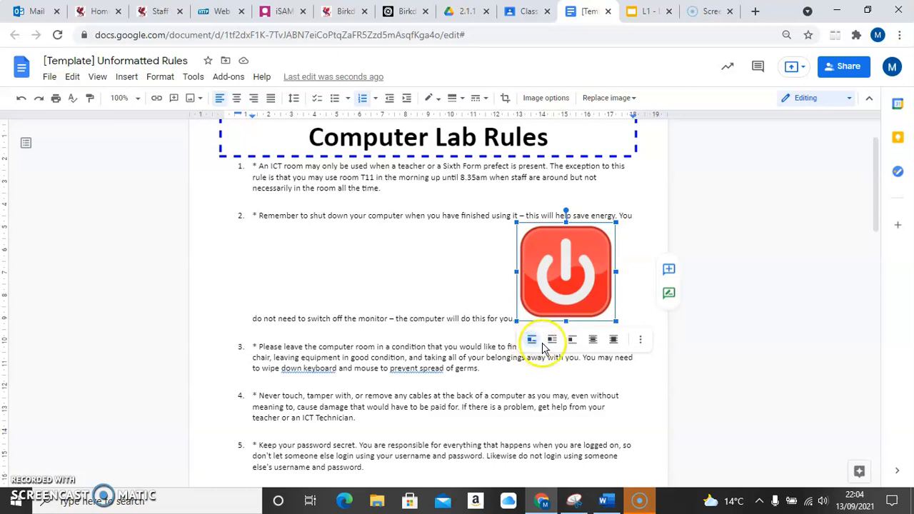
pyautogui.click(553, 344)
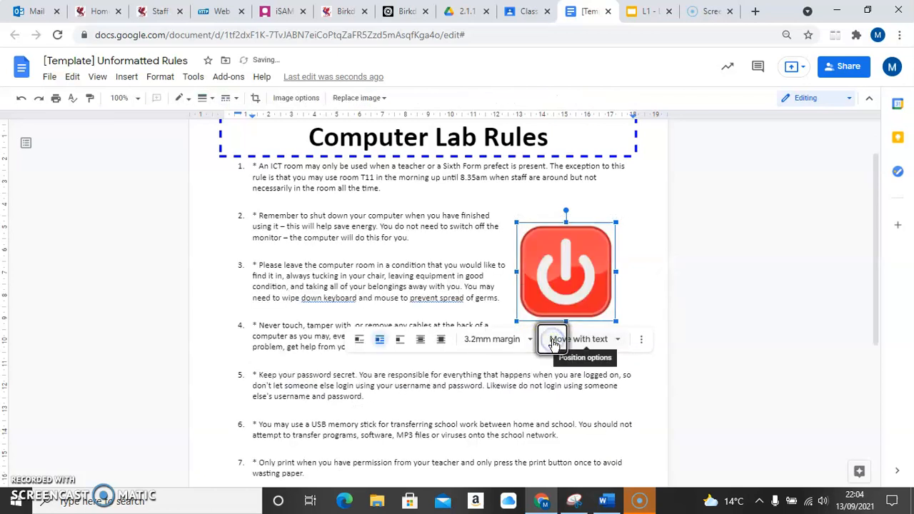
pyautogui.moveTo(615, 320); pyautogui.dragTo(561, 281)
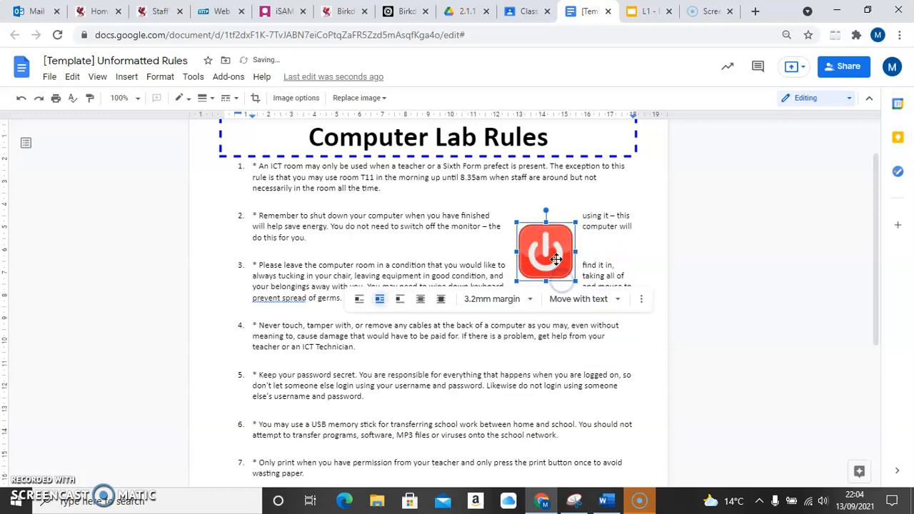
pyautogui.moveTo(547, 251); pyautogui.dragTo(621, 226)
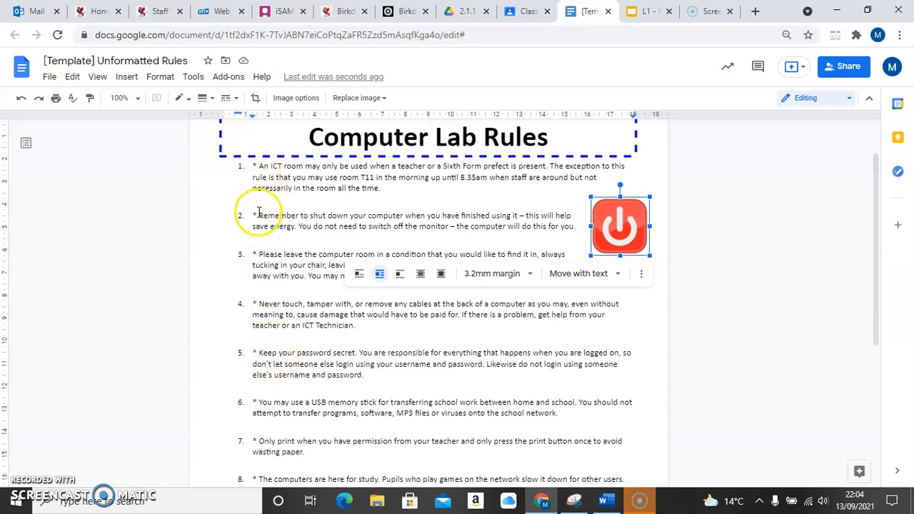
# - Use Find and replace to remove the asterisk and its trailing space from the start of every rule
pyautogui.moveTo(250, 165); pyautogui.dragTo(541, 347)
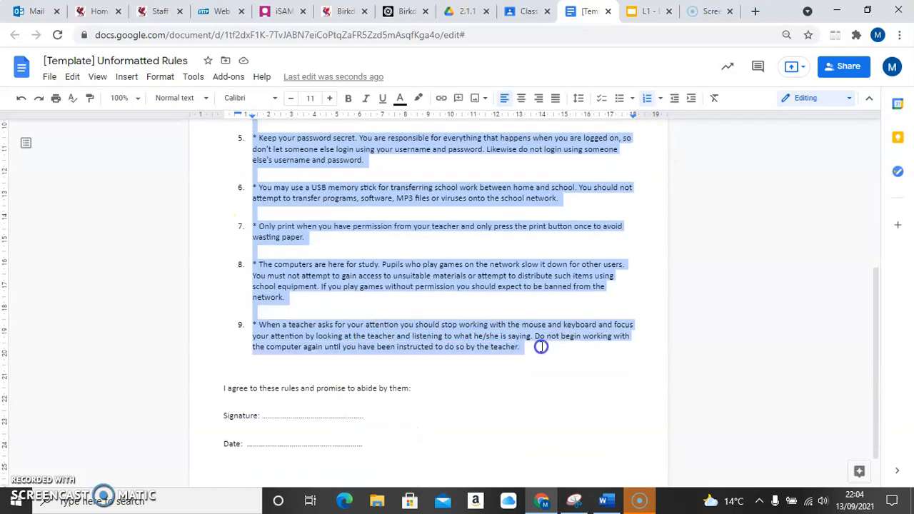
pyautogui.click(73, 76)
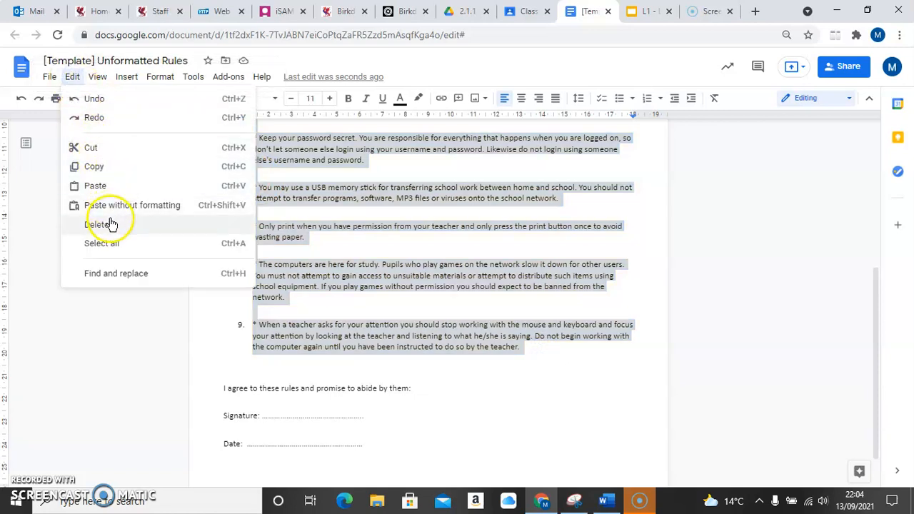
pyautogui.click(117, 280)
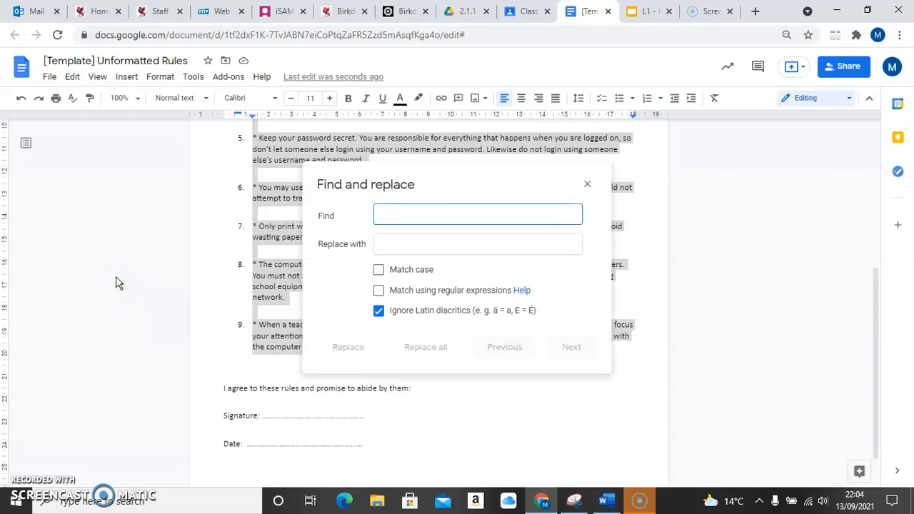
pyautogui.write('*')
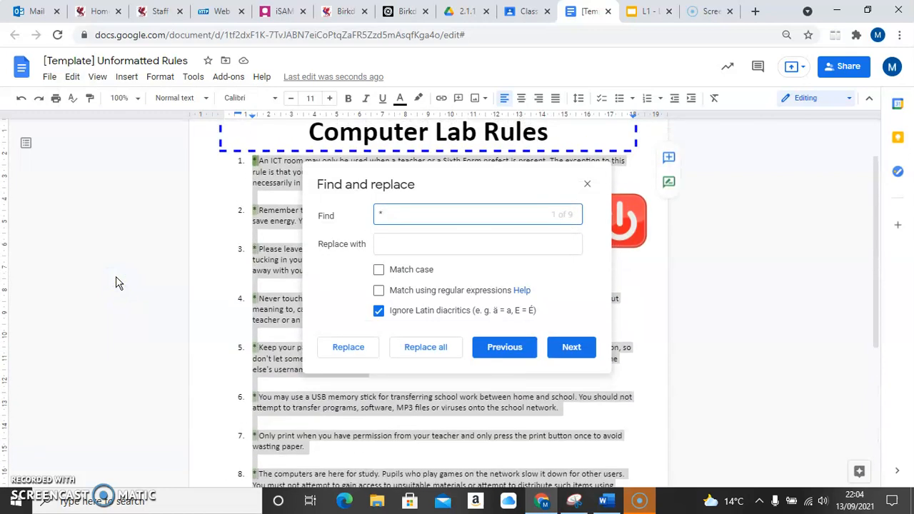
pyautogui.click(399, 242)
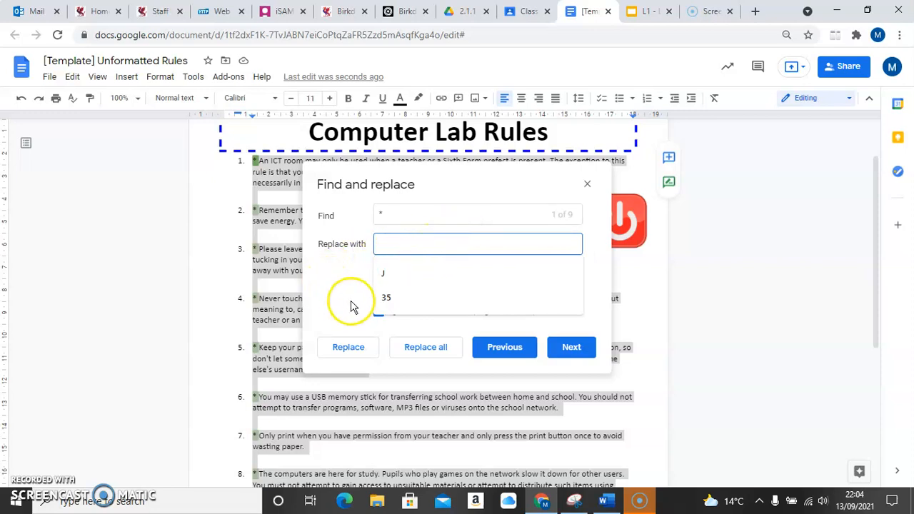
pyautogui.click(425, 347)
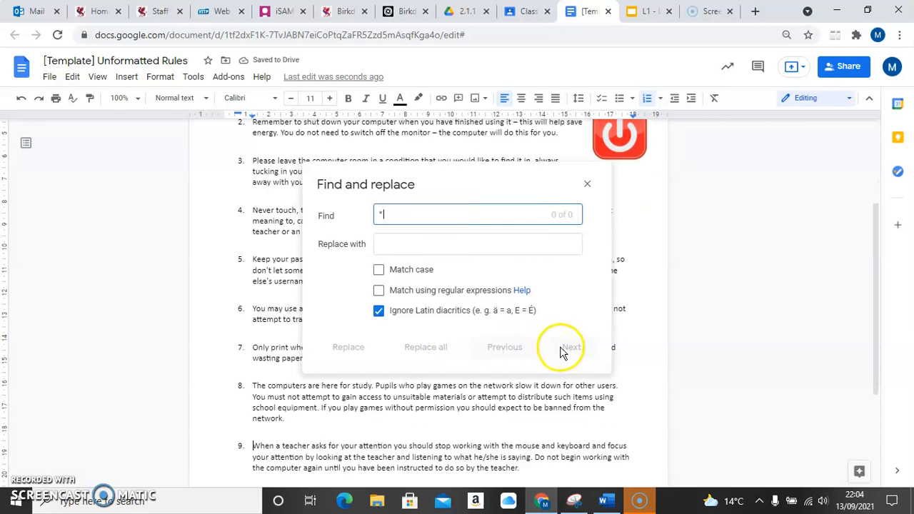
pyautogui.click(587, 184)
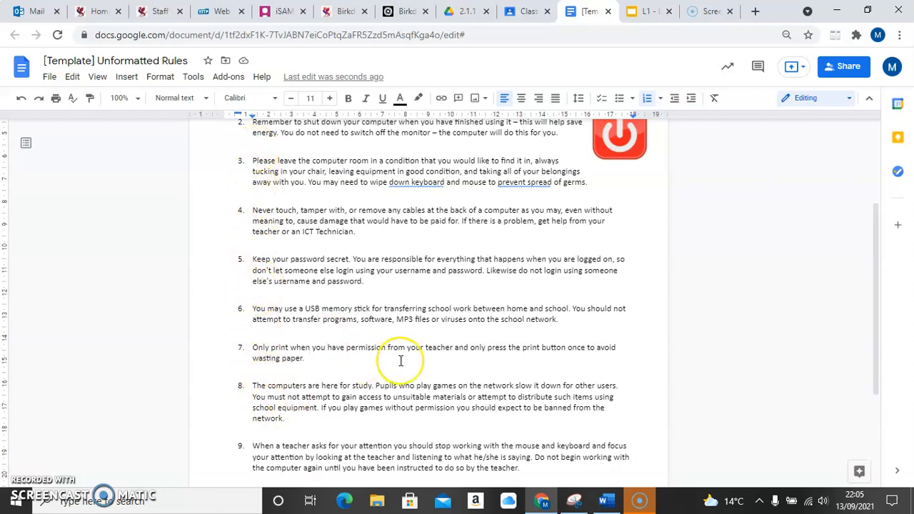
# - Place the insertion point at the end of the "I agree to these rules" line and search web images for "police badge"
pyautogui.scroll(-2, 401, 360)
pyautogui.scroll(-1, 401, 360)
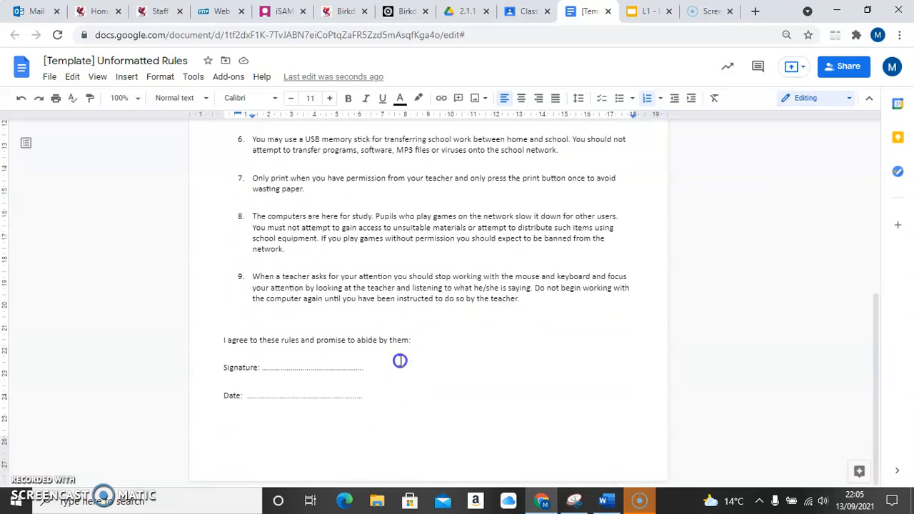
pyautogui.click(436, 340)
pyautogui.click(126, 77)
pyautogui.moveTo(163, 100)
pyautogui.click(294, 107)
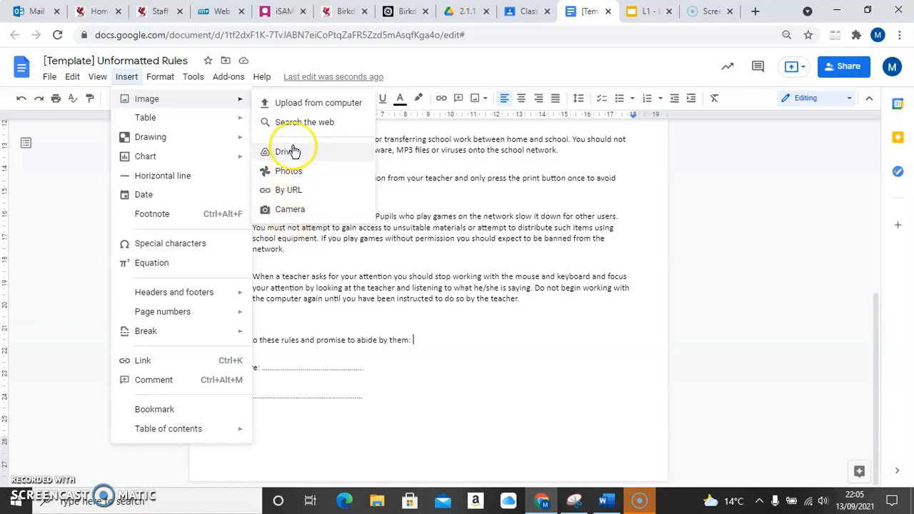
pyautogui.click(304, 122)
pyautogui.doubleClick(739, 105)
pyautogui.write('po')
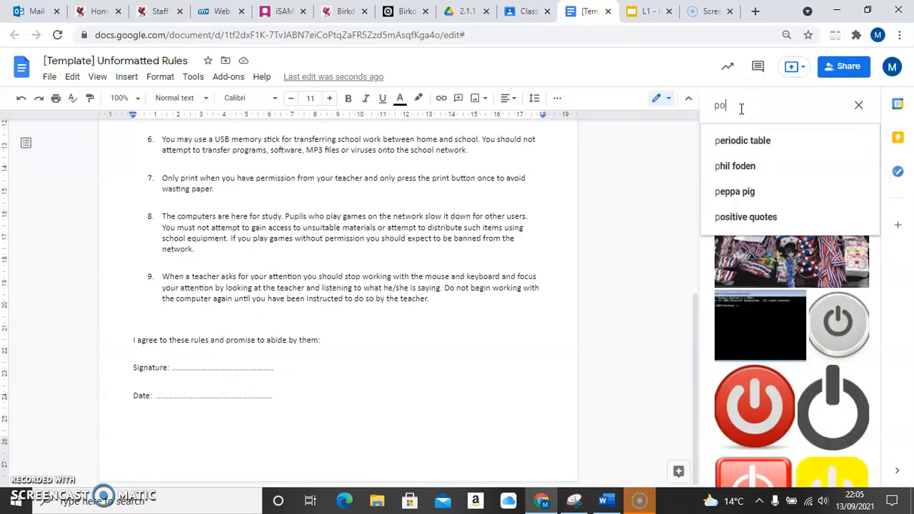
pyautogui.write('lice badg')
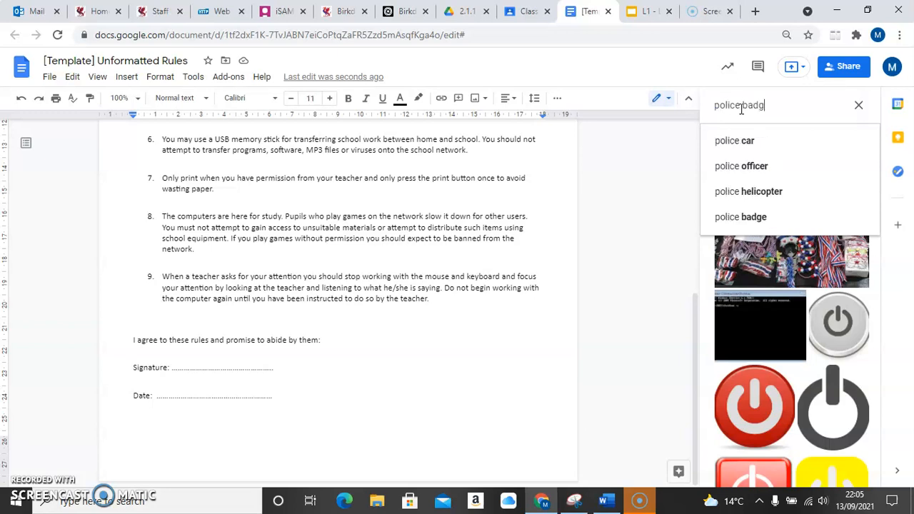
pyautogui.write('e')
pyautogui.press('Return')
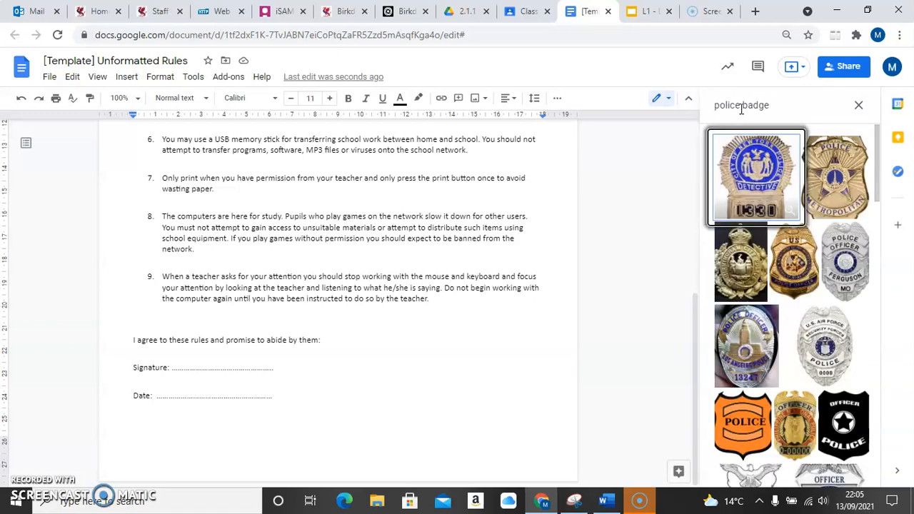
# - Insert the silver U.S. Air Force police badge picture from the image results after the agreement line
pyautogui.moveTo(883, 184); pyautogui.dragTo(879, 341)
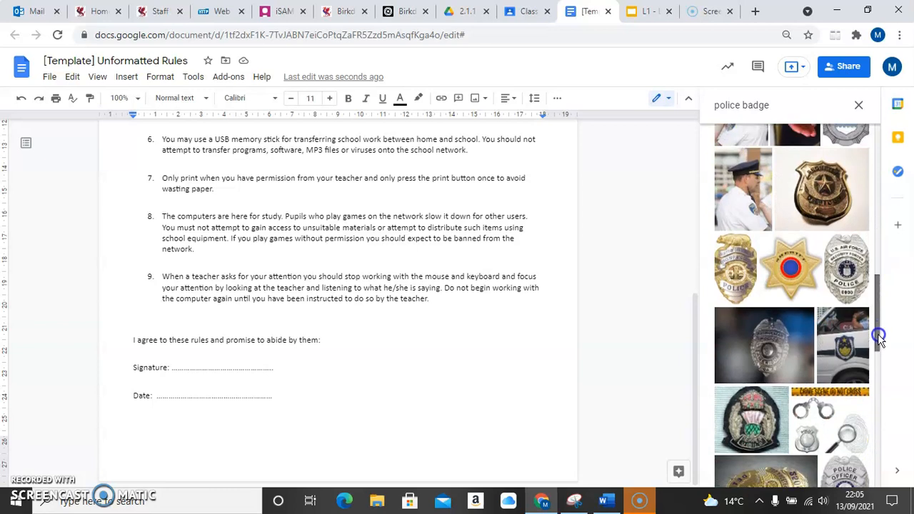
pyautogui.click(847, 270)
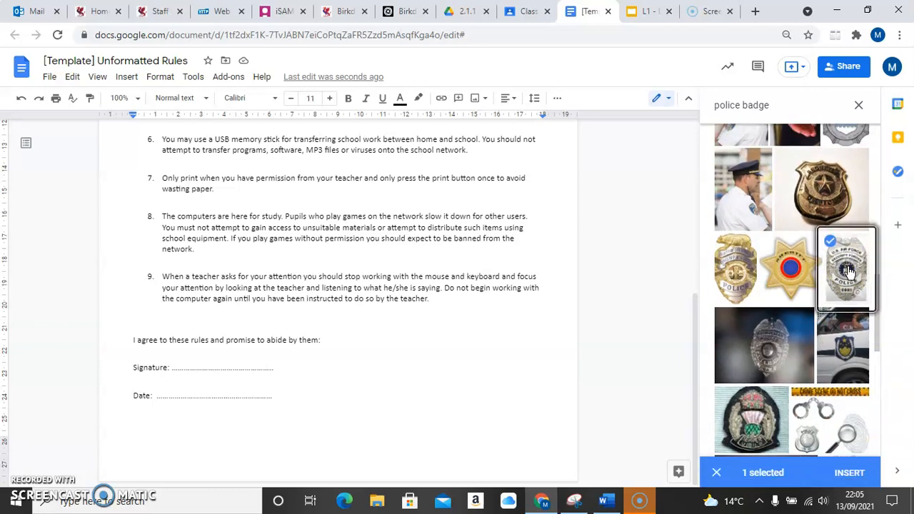
pyautogui.doubleClick(846, 270)
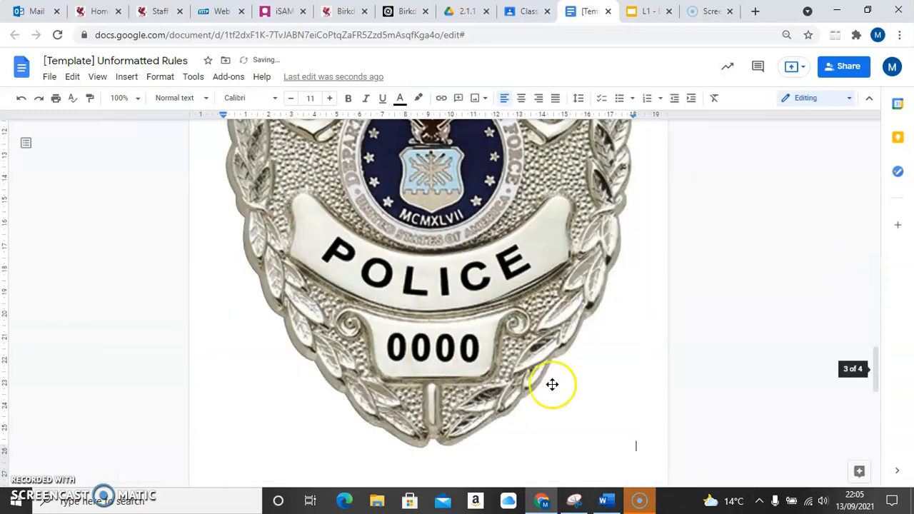
# - Resize the police badge picture to about 4 cm wide and 4.2 cm high
pyautogui.click(492, 341)
pyautogui.moveTo(633, 450); pyautogui.dragTo(347, 158)
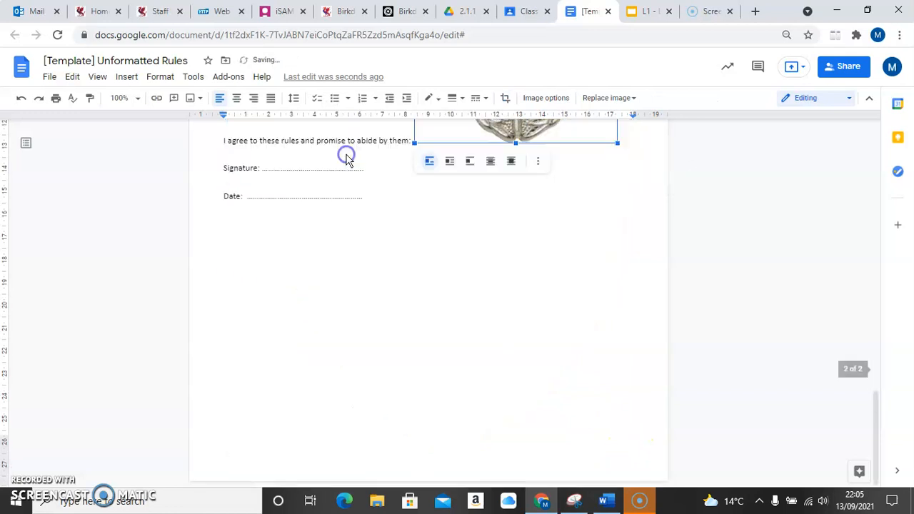
pyautogui.scroll(3, 464, 286)
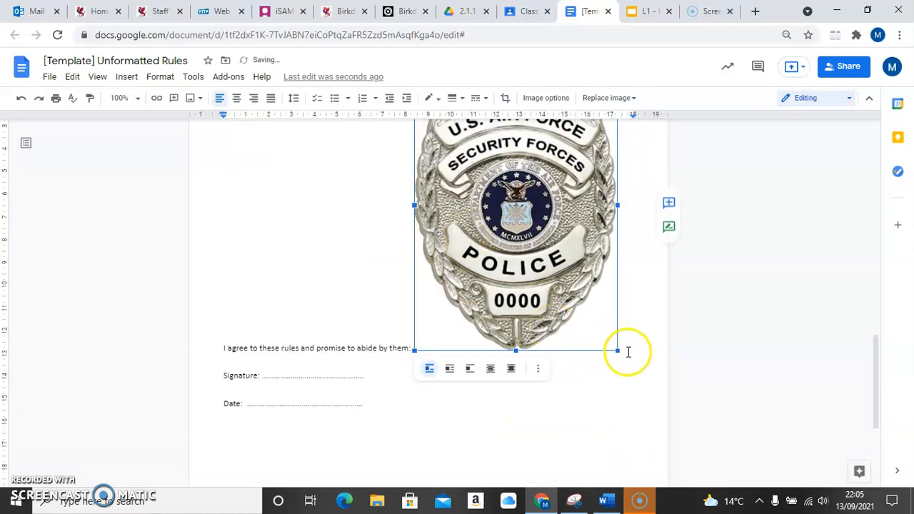
pyautogui.moveTo(617, 349); pyautogui.dragTo(484, 169)
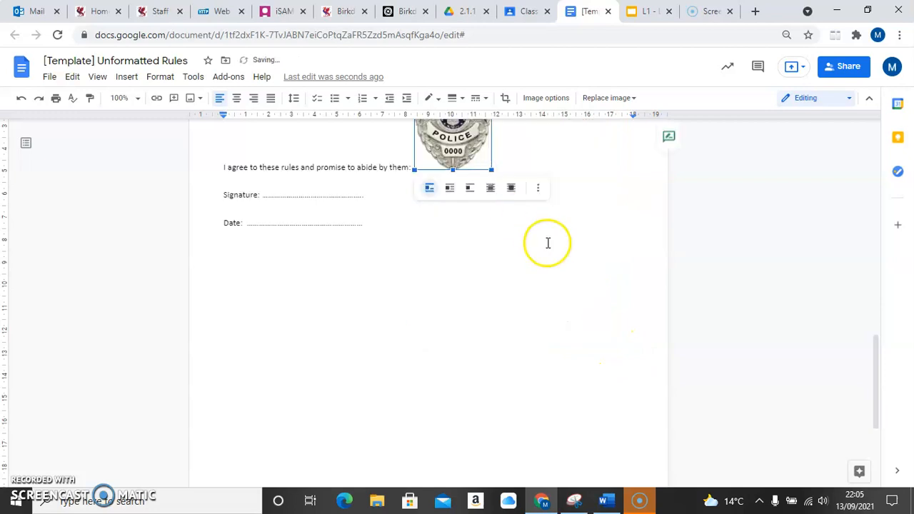
pyautogui.scroll(3, 547, 239)
pyautogui.moveTo(491, 290); pyautogui.dragTo(539, 294)
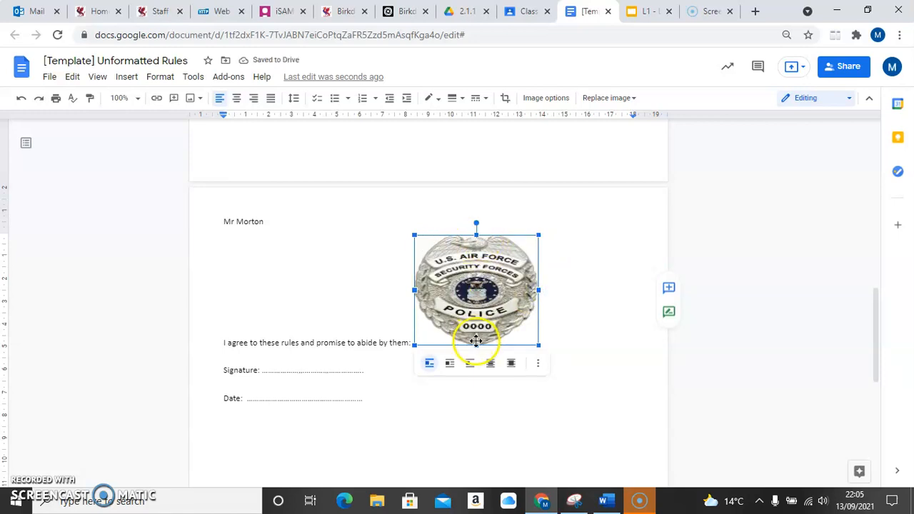
pyautogui.moveTo(476, 345); pyautogui.dragTo(475, 366)
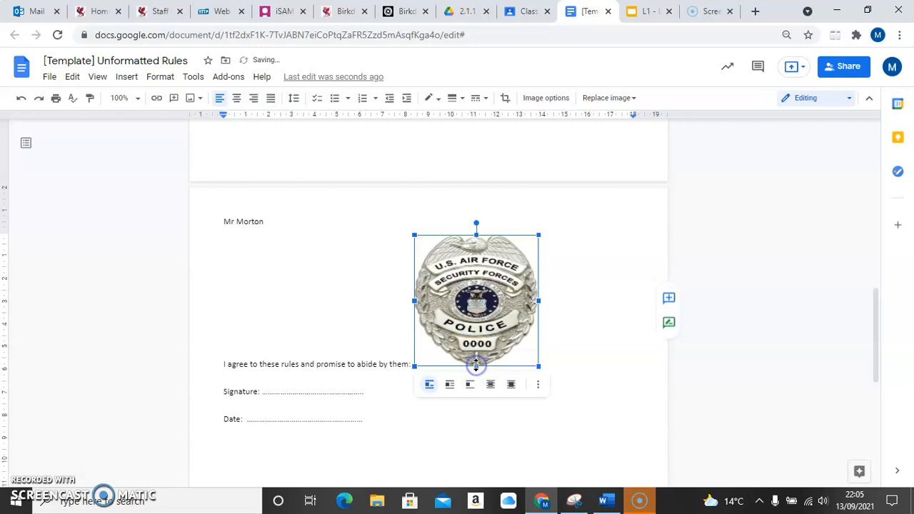
pyautogui.moveTo(538, 367); pyautogui.dragTo(505, 331)
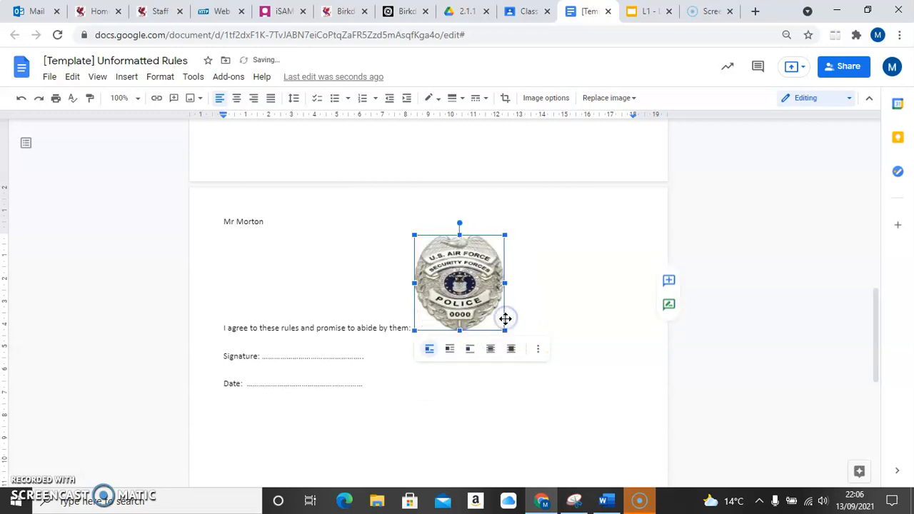
# - Wrap the text around the police badge picture and move it to the right of the signature and date lines
pyautogui.click(449, 349)
pyautogui.moveTo(449, 350); pyautogui.dragTo(591, 345)
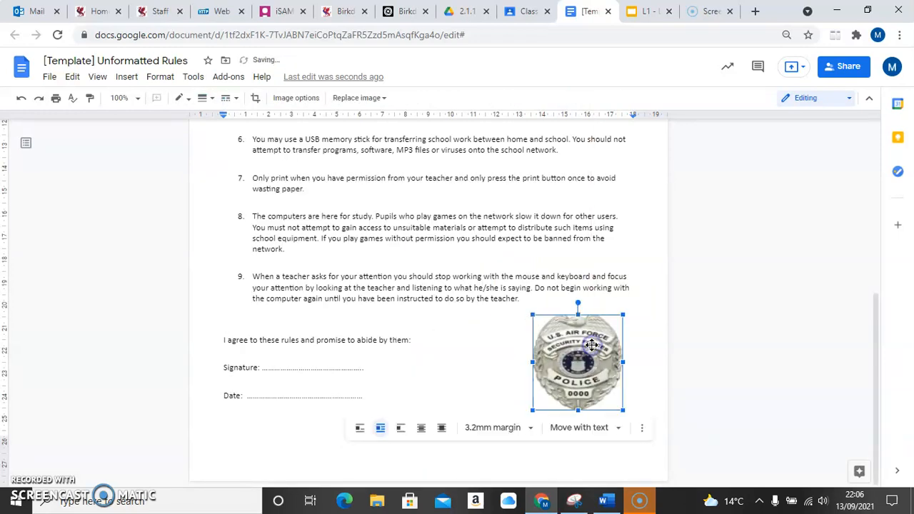
pyautogui.scroll(2, 776, 248)
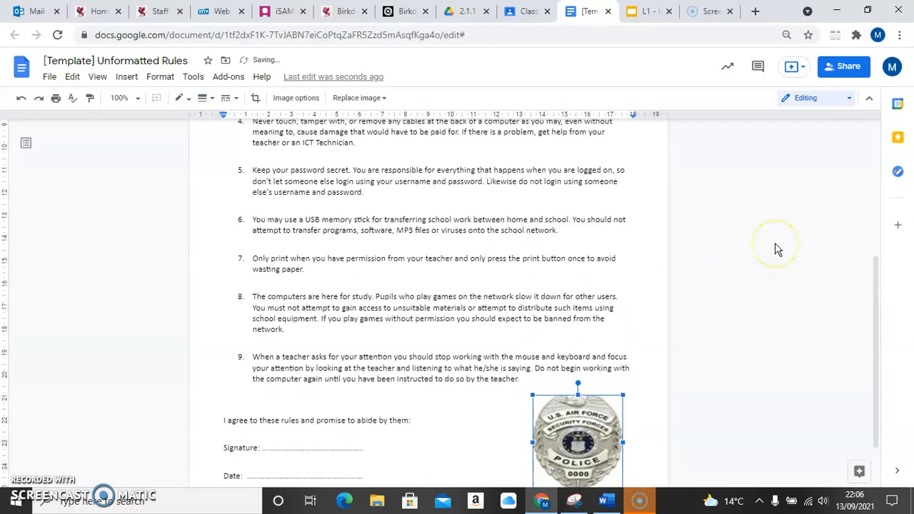
# - Switch to the Snipping Tool window to review the poster criteria checklist, and return to the Google Docs document
pyautogui.hotkey('alt', 'Tab')
pyautogui.click(693, 242)
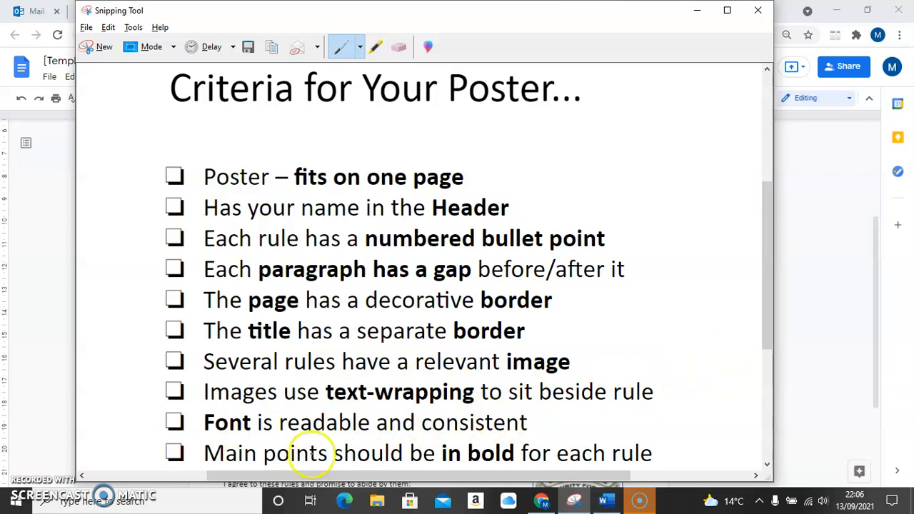
pyautogui.click(817, 332)
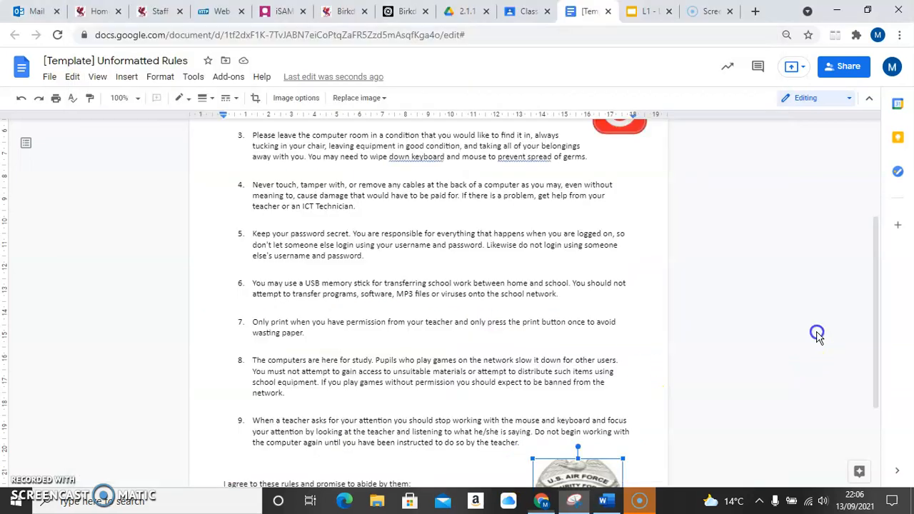
# - Make the phrase "Remember to shut down your computer" in rule 2 bold
pyautogui.moveTo(876, 241); pyautogui.dragTo(885, 168)
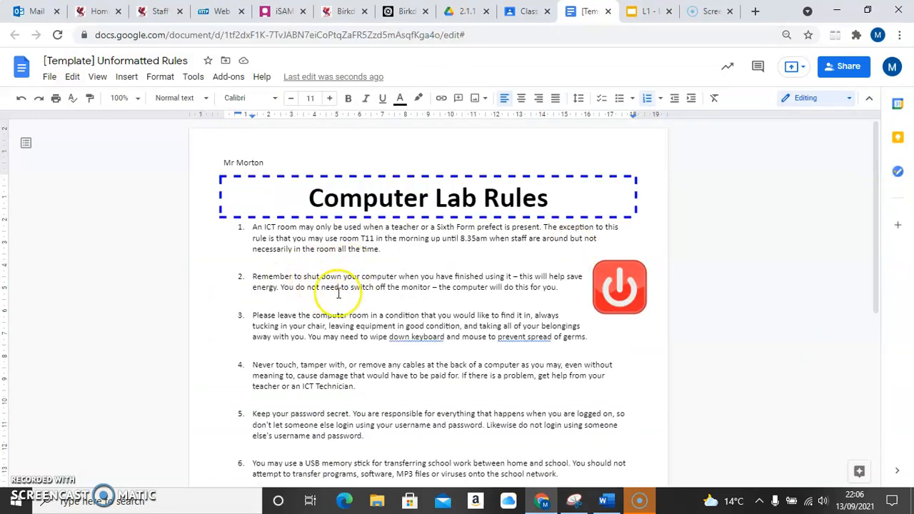
pyautogui.moveTo(254, 278); pyautogui.dragTo(390, 277)
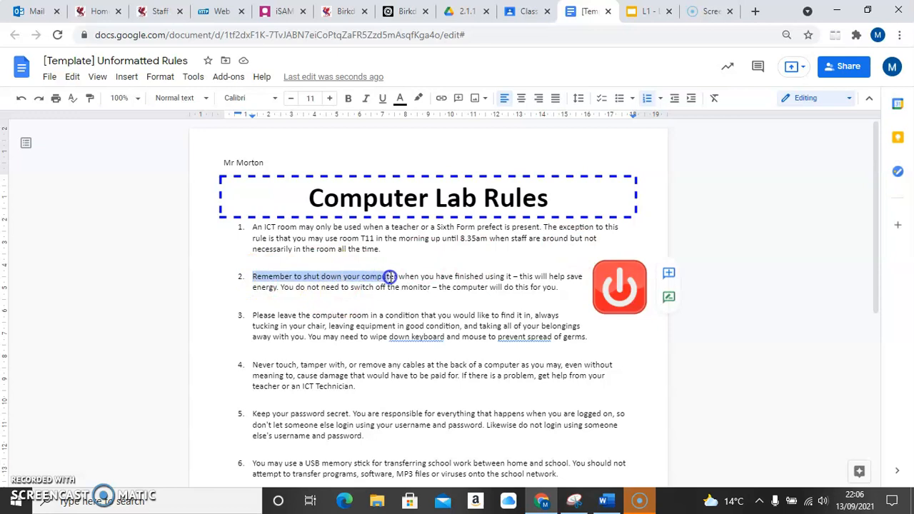
pyautogui.click(348, 99)
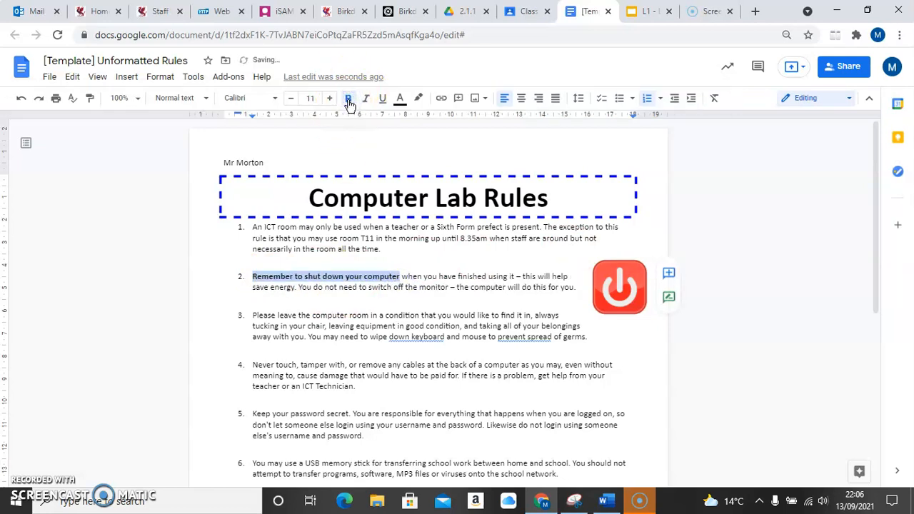
pyautogui.click(434, 290)
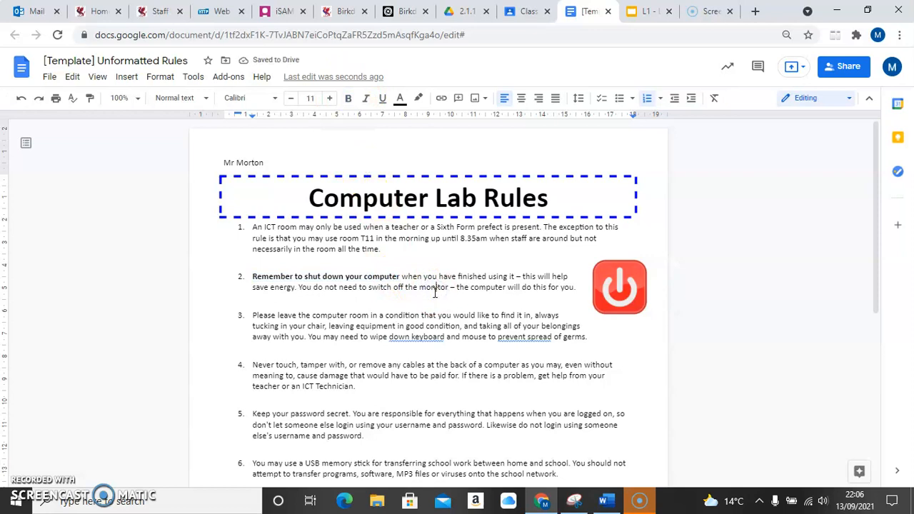
# - Change the text colour of all of rule 1 to red
pyautogui.scroll(-2, 434, 292)
pyautogui.scroll(1, 434, 292)
pyautogui.click(356, 215)
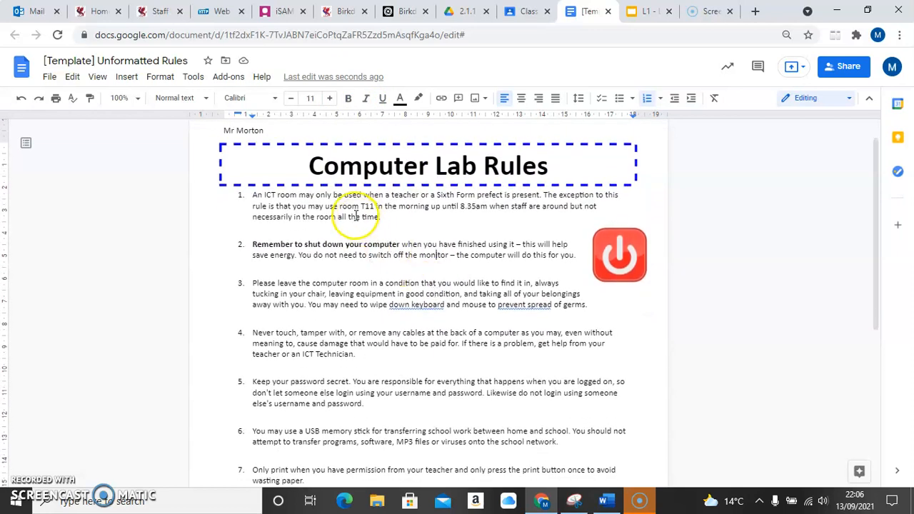
pyautogui.tripleClick(355, 215)
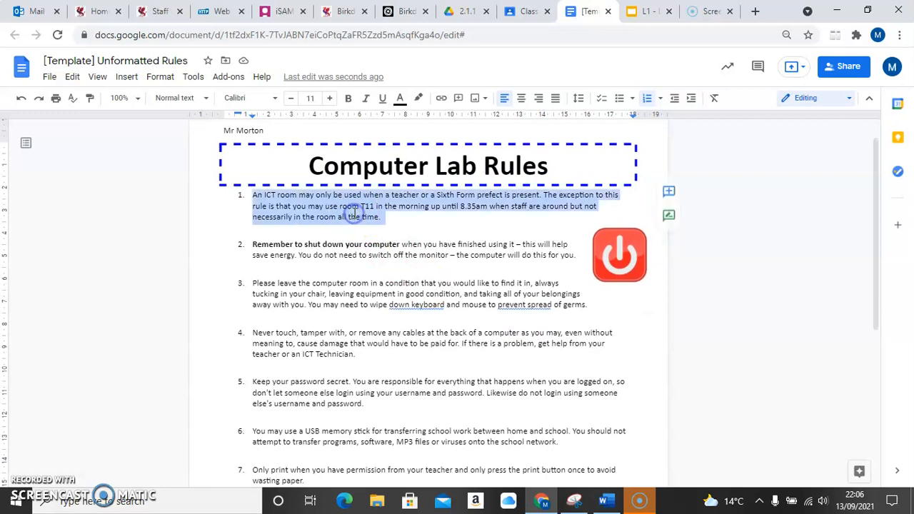
pyautogui.click(418, 102)
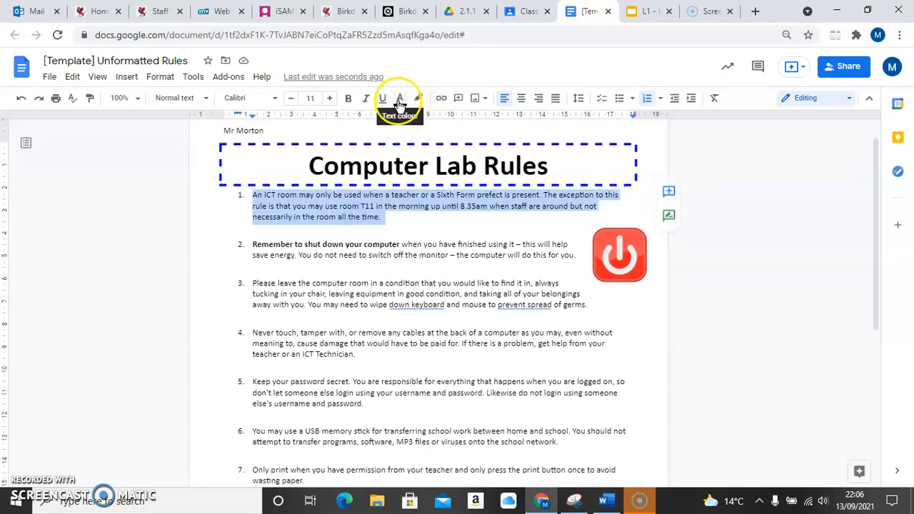
pyautogui.click(399, 100)
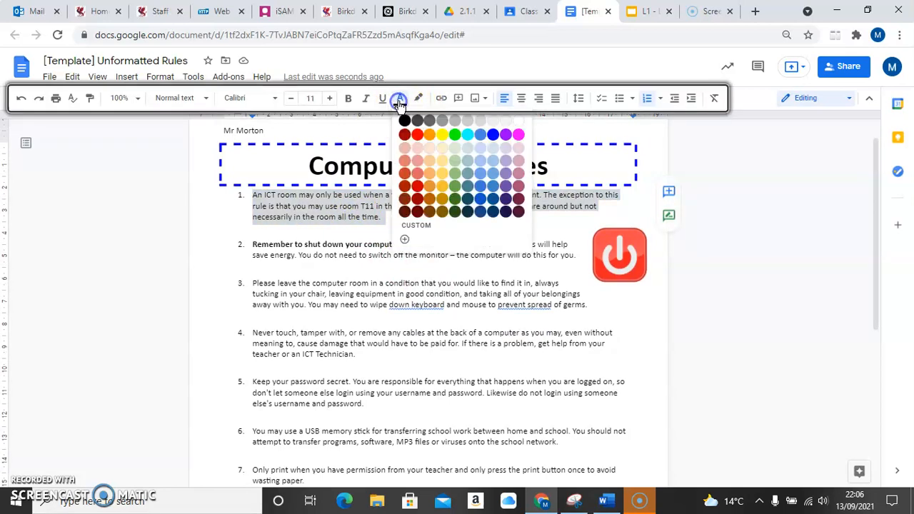
pyautogui.click(417, 134)
# - Change the text colour of all of rule 2 to orange
pyautogui.tripleClick(311, 248)
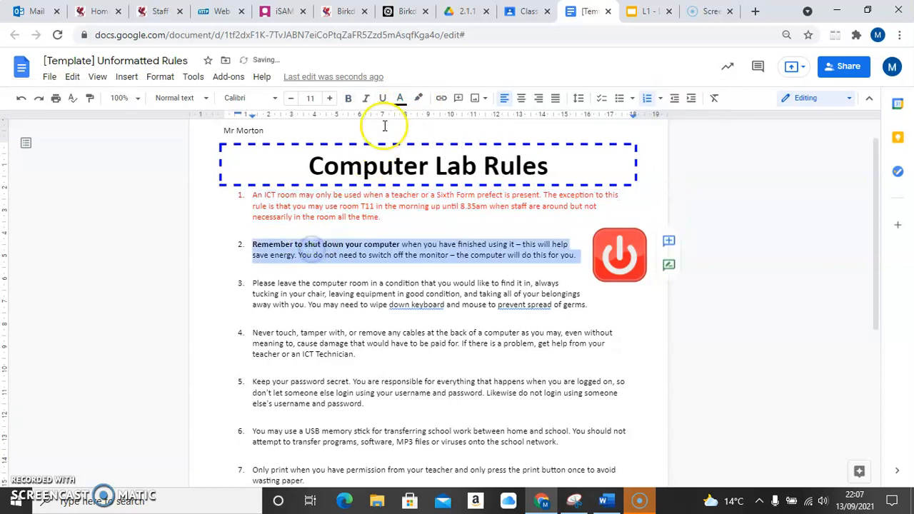
pyautogui.click(401, 101)
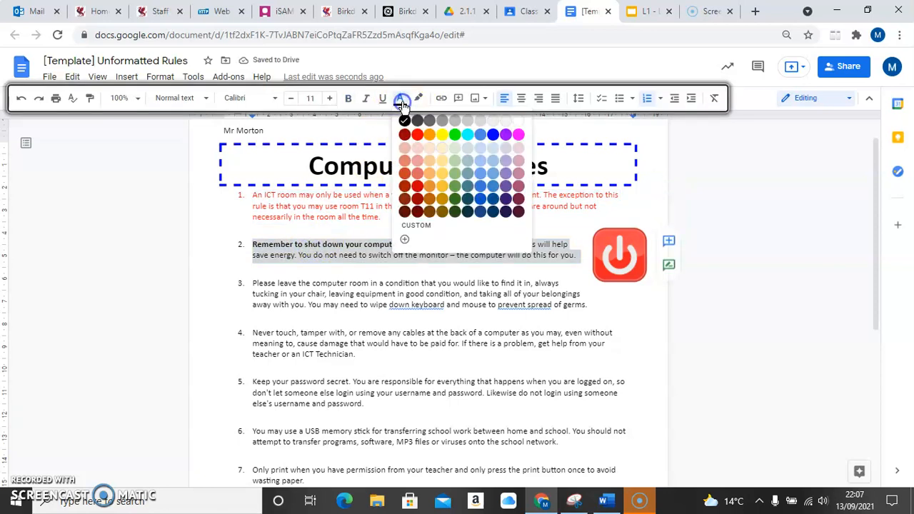
pyautogui.click(429, 134)
# - Try a yellow highlight on rule 3 and undo it
pyautogui.tripleClick(327, 285)
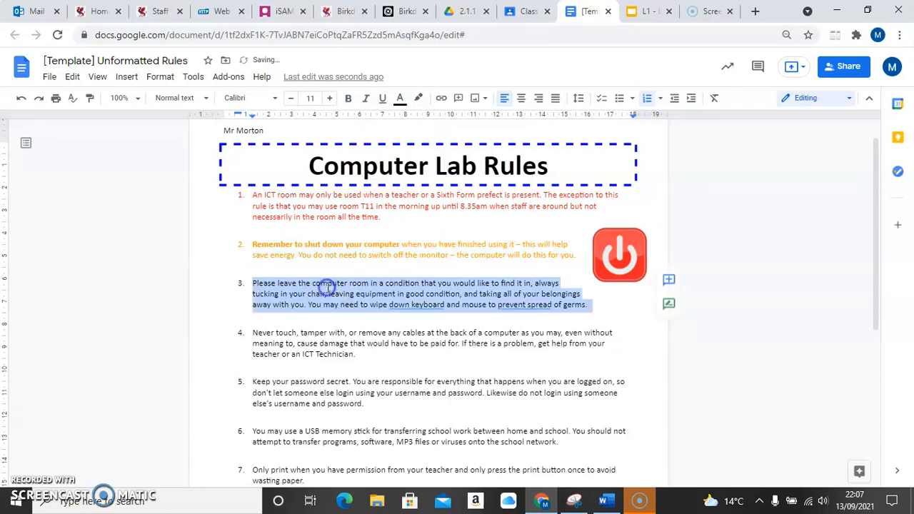
pyautogui.click(416, 99)
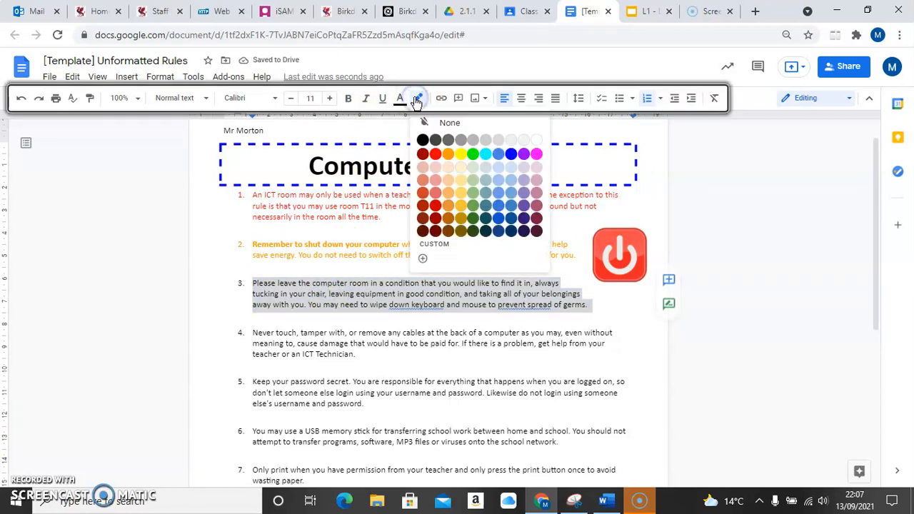
pyautogui.click(461, 154)
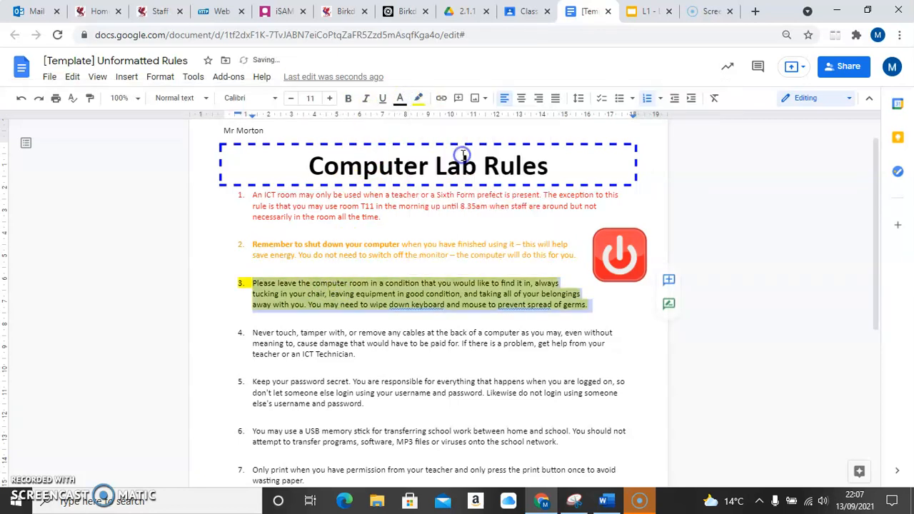
pyautogui.click(374, 349)
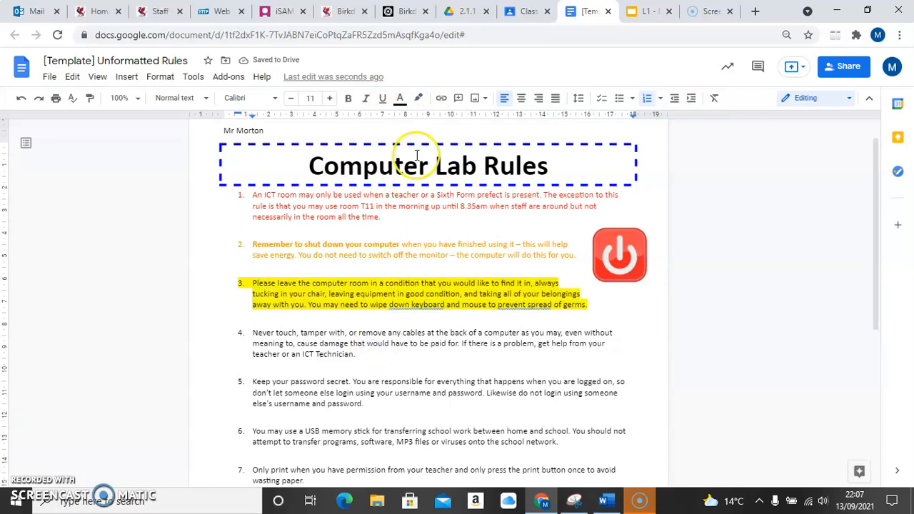
pyautogui.hotkey('ctrl', 'z')
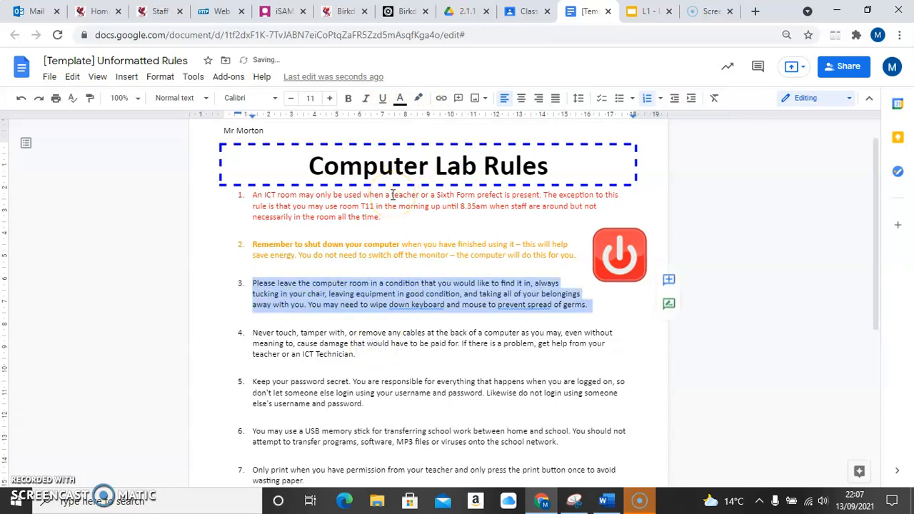
# - Change the text colour of rule 3 to yellow and of rule 4 to light blue
pyautogui.click(399, 100)
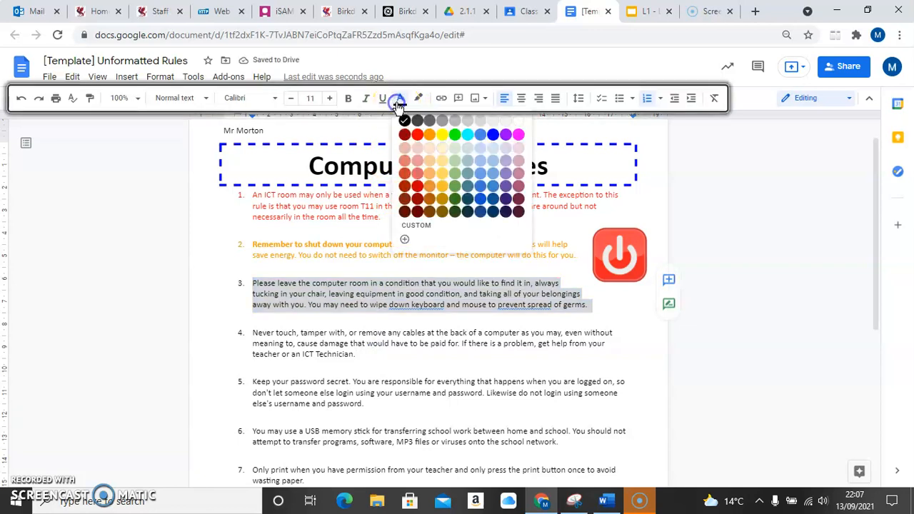
pyautogui.click(440, 130)
pyautogui.click(352, 344)
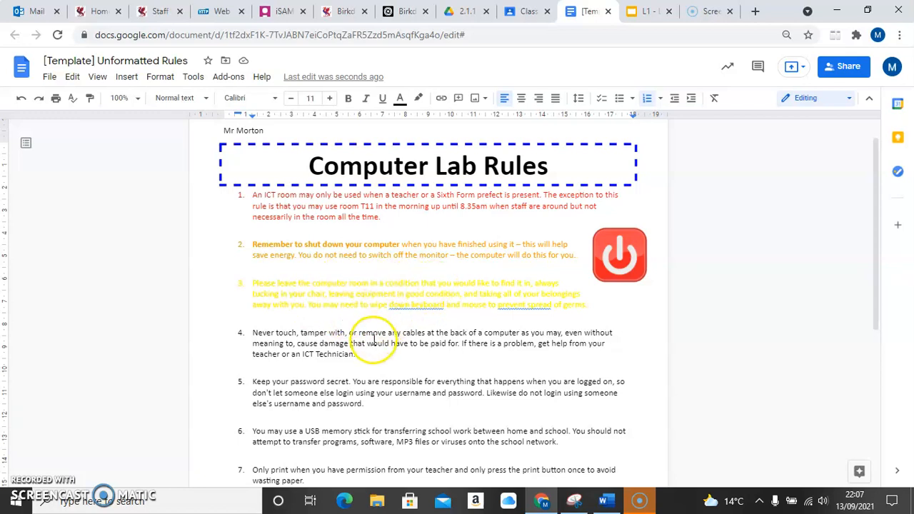
pyautogui.tripleClick(313, 344)
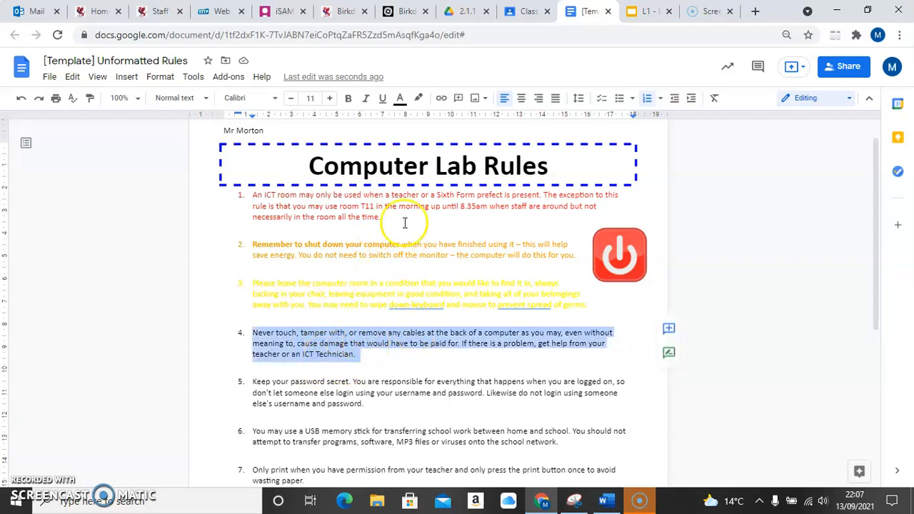
pyautogui.click(402, 103)
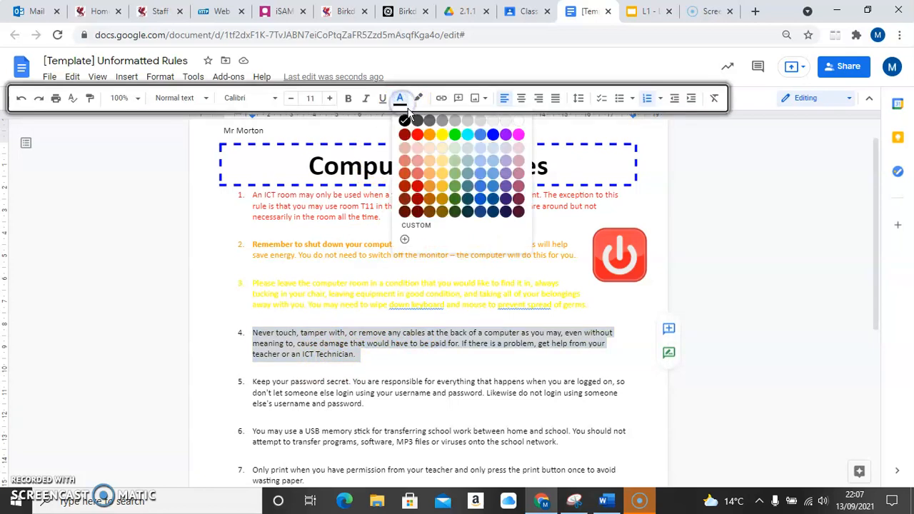
pyautogui.click(483, 178)
pyautogui.click(372, 381)
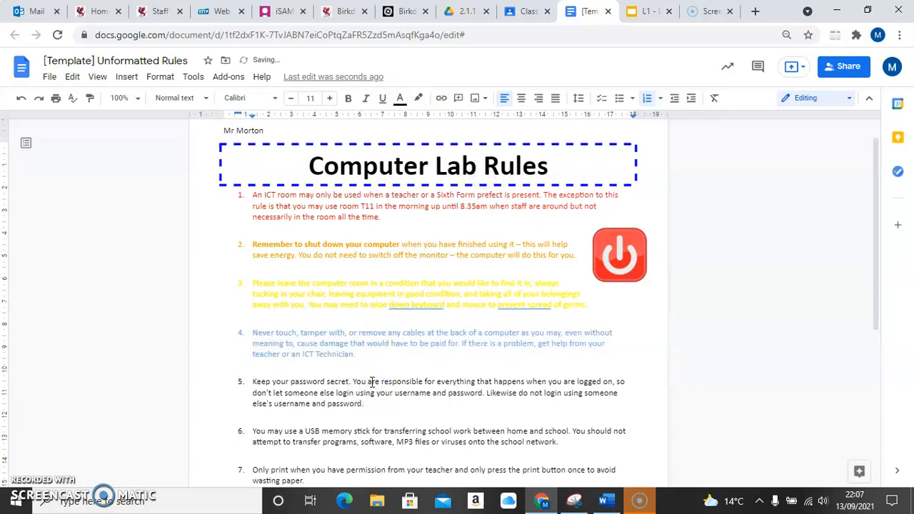
# - Undo the text colour changes made to rules 1 to 4
pyautogui.scroll(-2, 372, 381)
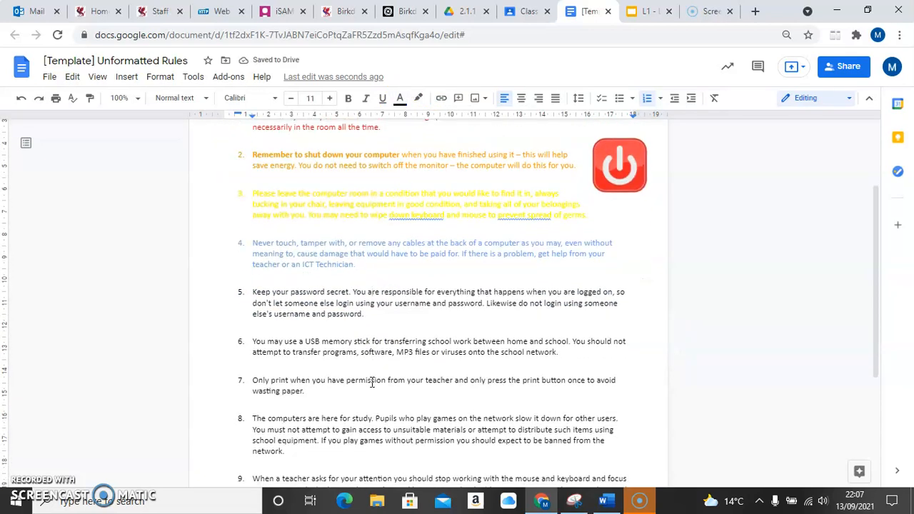
pyautogui.scroll(1, 372, 381)
pyautogui.hotkey('ctrl', 'z')
pyautogui.hotkey('ctrl', 'z')
pyautogui.hotkey('ctrl', 'z')
pyautogui.hotkey('ctrl', 'z')
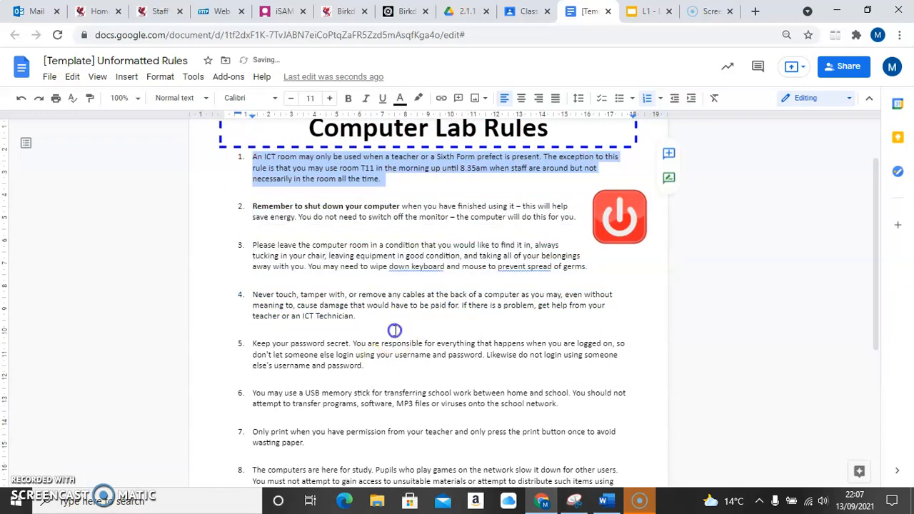
# - Change the text colour of the bold phrase "Remember to shut down your computer" in rule 2 to red
pyautogui.click(403, 206)
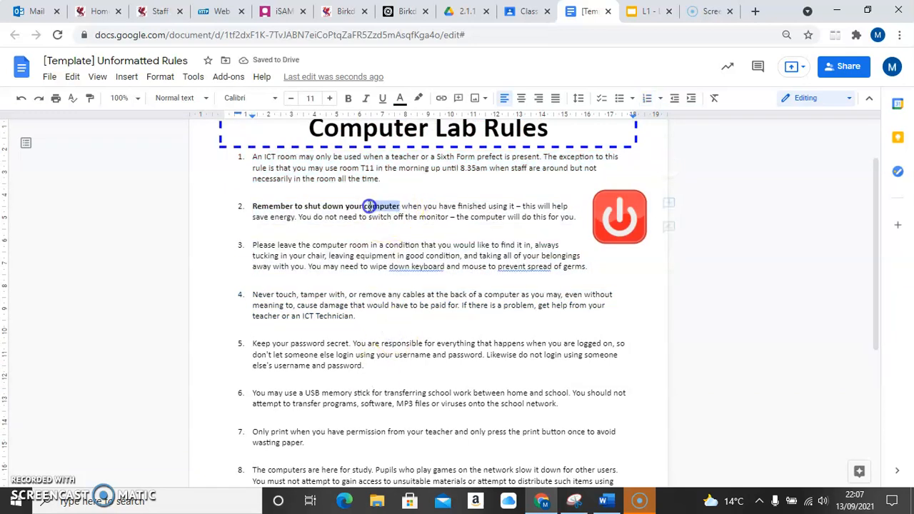
pyautogui.moveTo(369, 206); pyautogui.dragTo(288, 200)
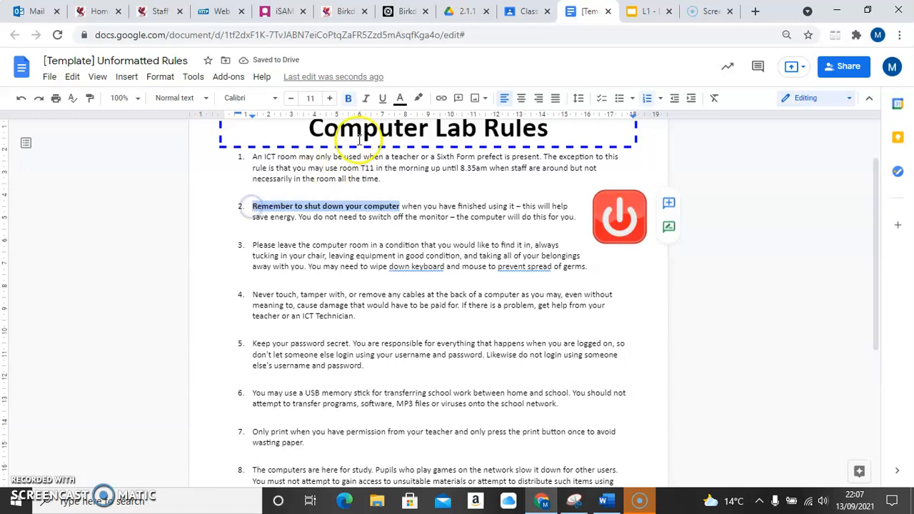
pyautogui.click(401, 102)
pyautogui.click(417, 135)
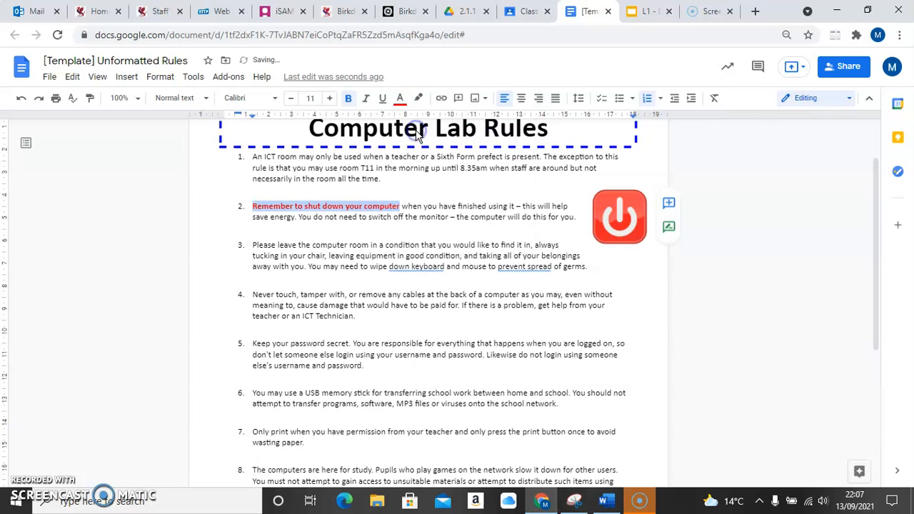
pyautogui.click(320, 269)
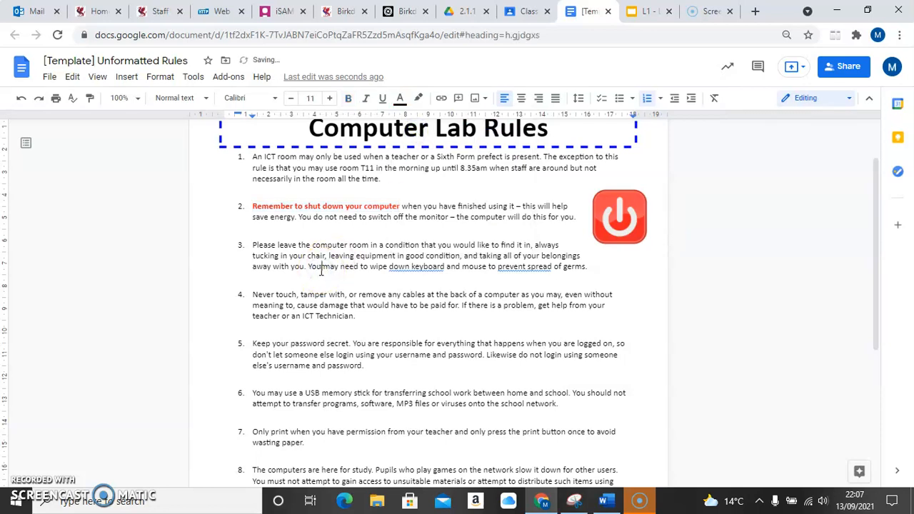
# - Make the phrase "Never touch, tamper with, or remove any cables" in rule 4 bold and red
pyautogui.moveTo(254, 294); pyautogui.dragTo(405, 294)
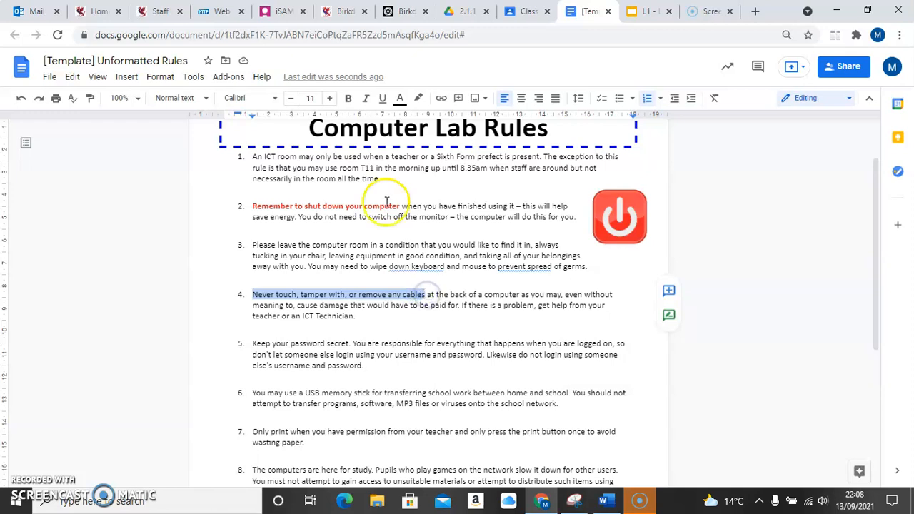
pyautogui.click(347, 98)
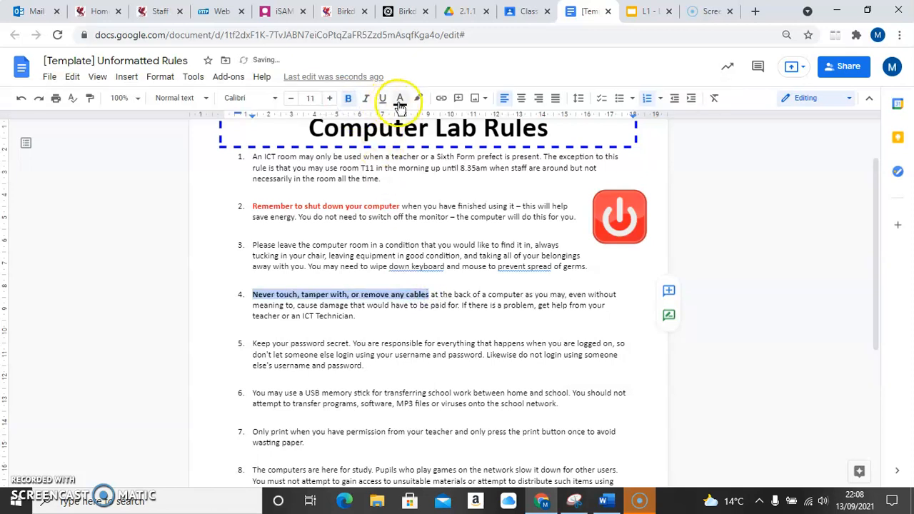
pyautogui.click(400, 99)
pyautogui.click(417, 135)
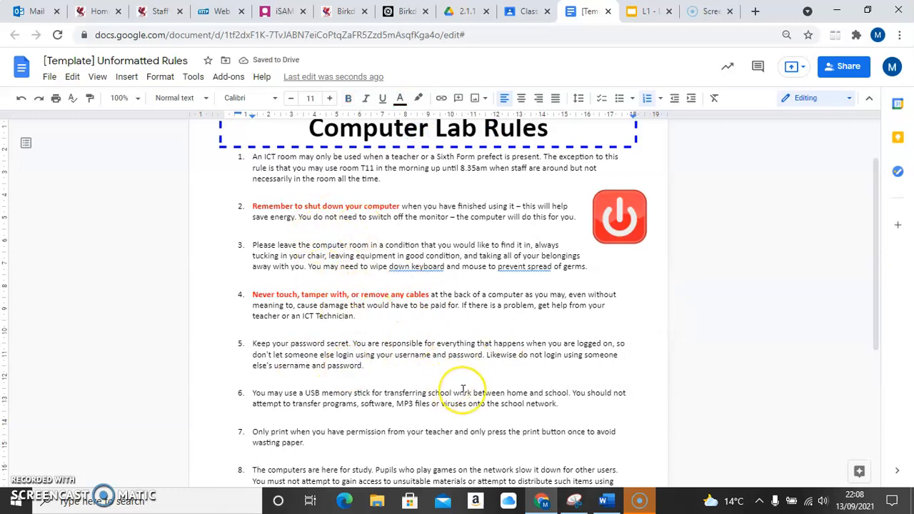
# - Review the whole page from the title down to the signature and date lines
pyautogui.scroll(-3, 461, 392)
pyautogui.scroll(-1, 463, 390)
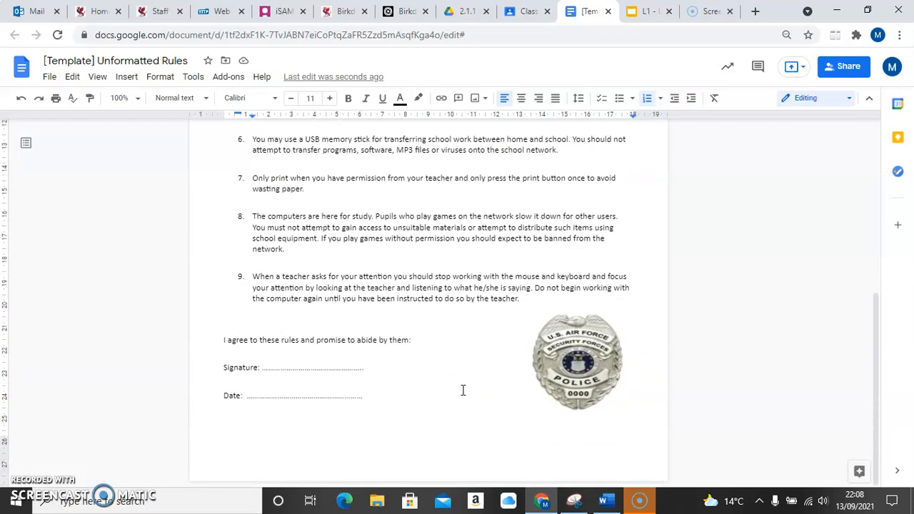
pyautogui.scroll(3, 451, 348)
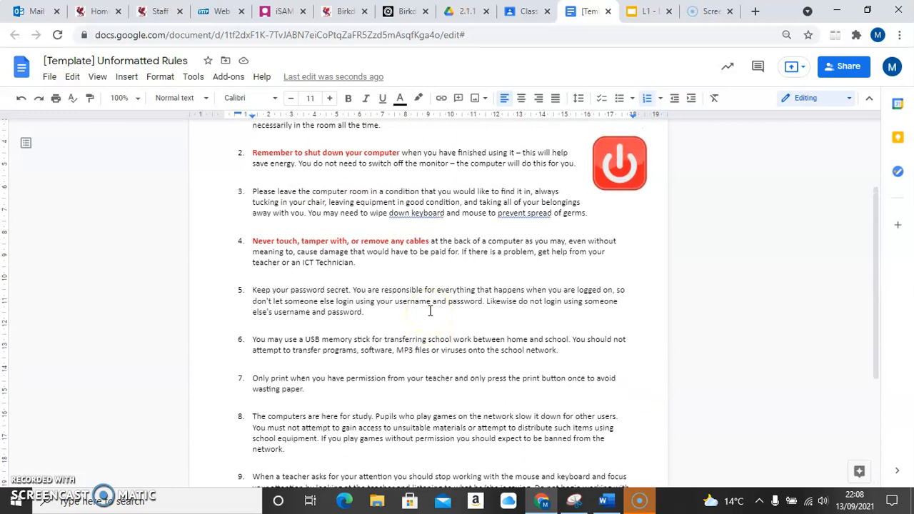
pyautogui.click(487, 259)
pyautogui.scroll(2, 487, 259)
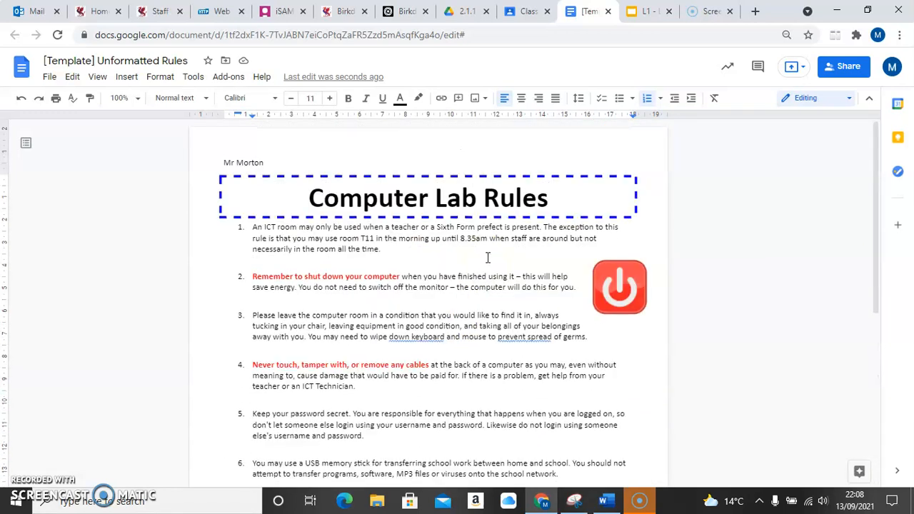
pyautogui.scroll(-4, 488, 259)
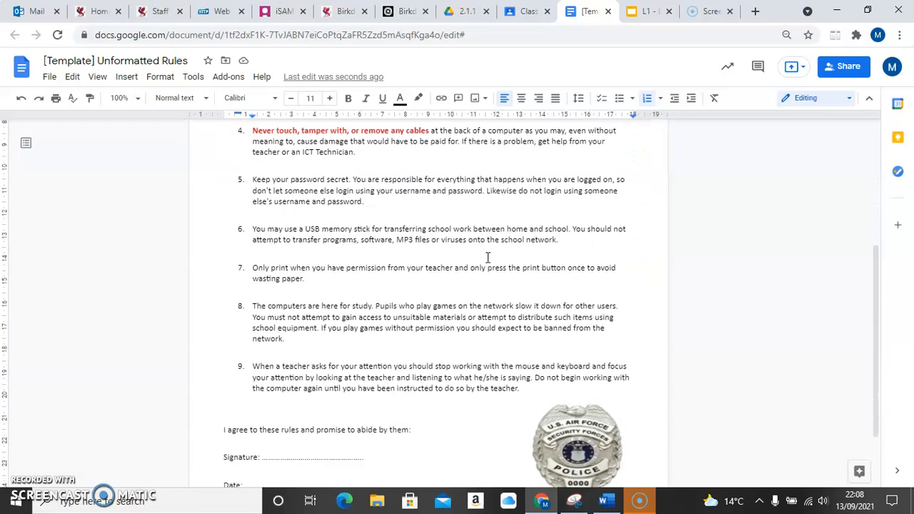
pyautogui.scroll(4, 427, 312)
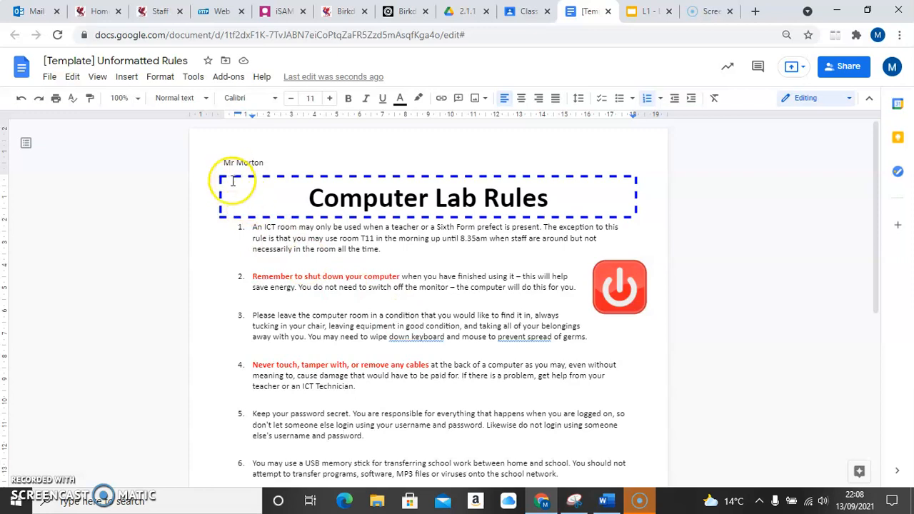
# - Open the page header for editing after the teacher's name and search the web for "page border" images
pyautogui.click(263, 163)
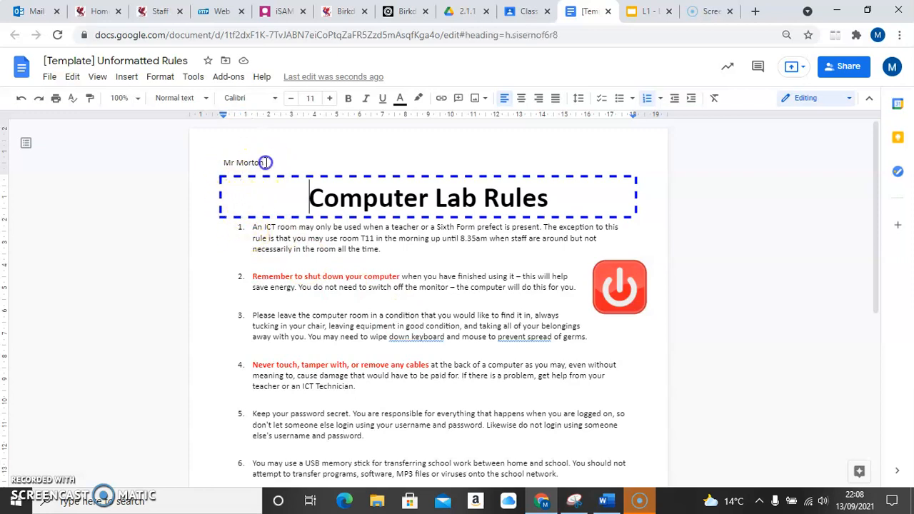
pyautogui.doubleClick(266, 162)
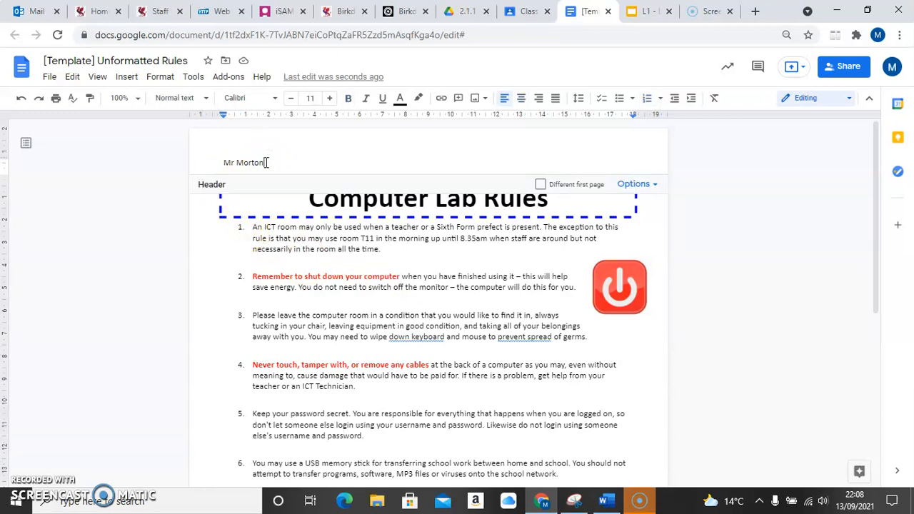
pyautogui.click(126, 76)
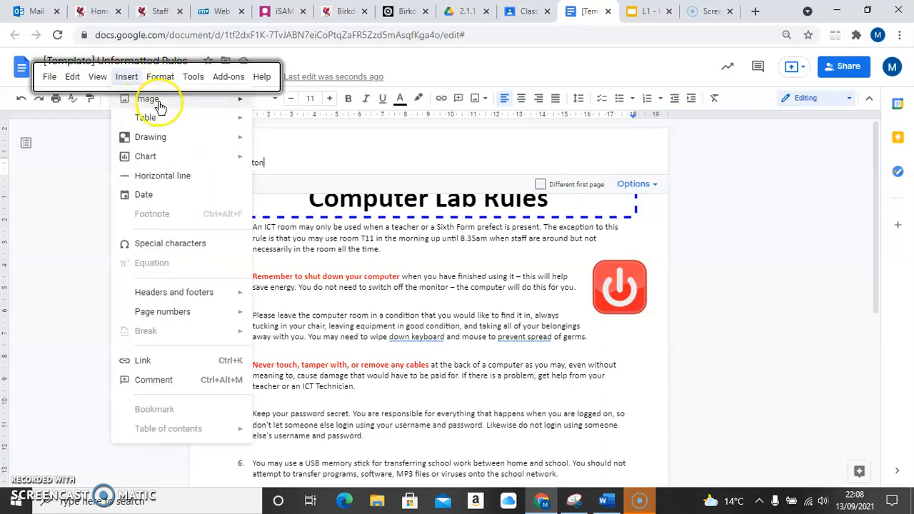
pyautogui.moveTo(171, 107)
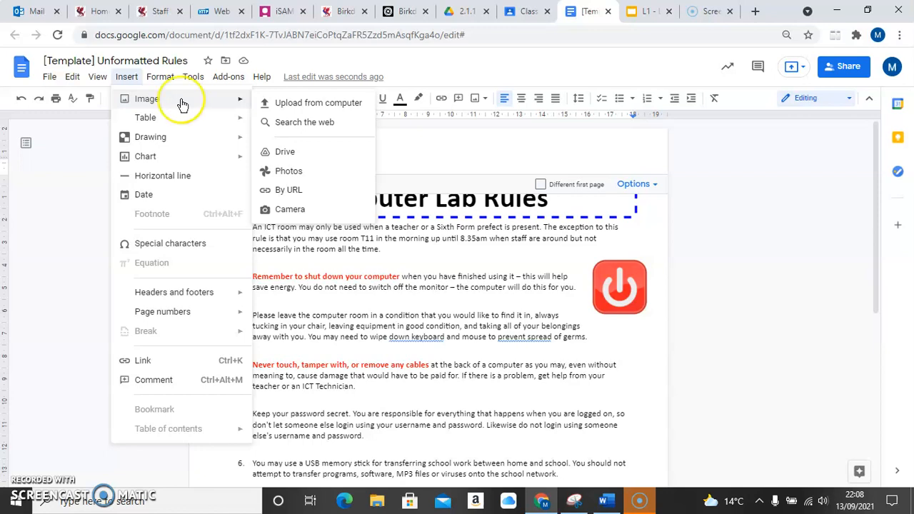
pyautogui.click(286, 122)
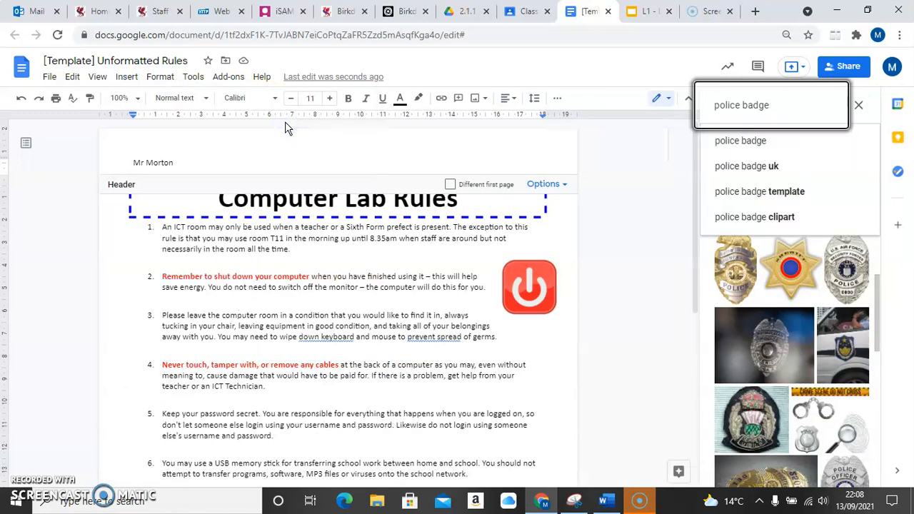
pyautogui.press('BackSpace')
pyautogui.press('BackSpace')
pyautogui.press('BackSpace')
pyautogui.press('BackSpace')
pyautogui.press('BackSpace')
pyautogui.press('BackSpace')
pyautogui.press('BackSpace')
pyautogui.press('BackSpace')
pyautogui.press('BackSpace')
pyautogui.press('BackSpace')
pyautogui.press('BackSpace')
pyautogui.press('BackSpace')
pyautogui.write('page border')
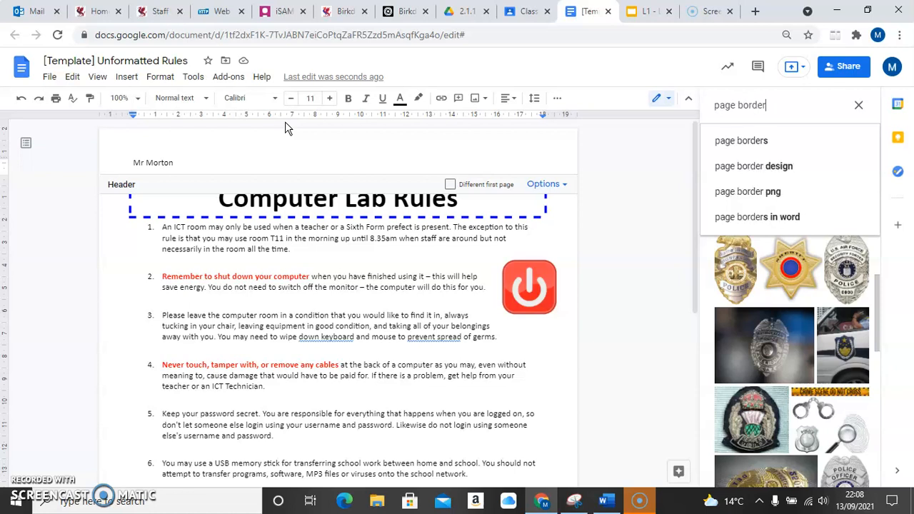
pyautogui.press('Return')
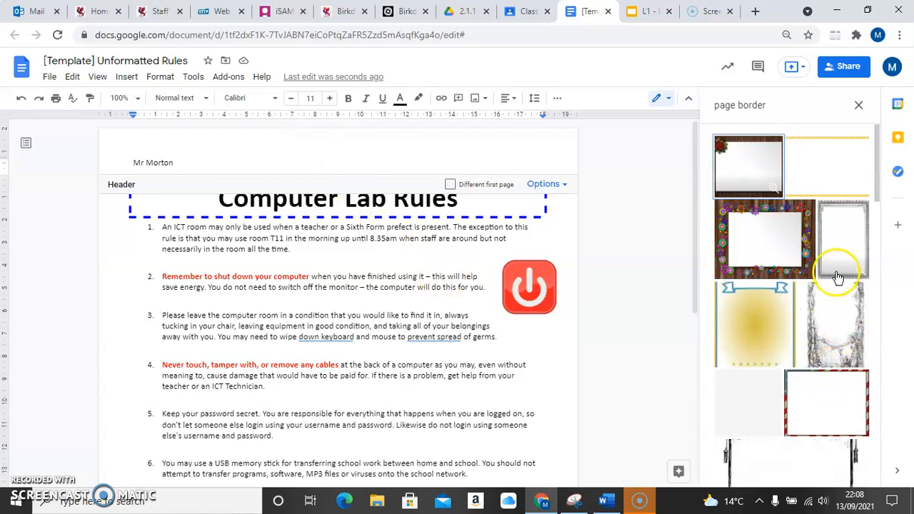
# - Insert the ornate portrait-format black-and-white frame from the image results into the header
pyautogui.moveTo(878, 184)
pyautogui.mouseDown()
pyautogui.moveTo(879, 261)
pyautogui.moveTo(883, 170)
pyautogui.mouseUp()
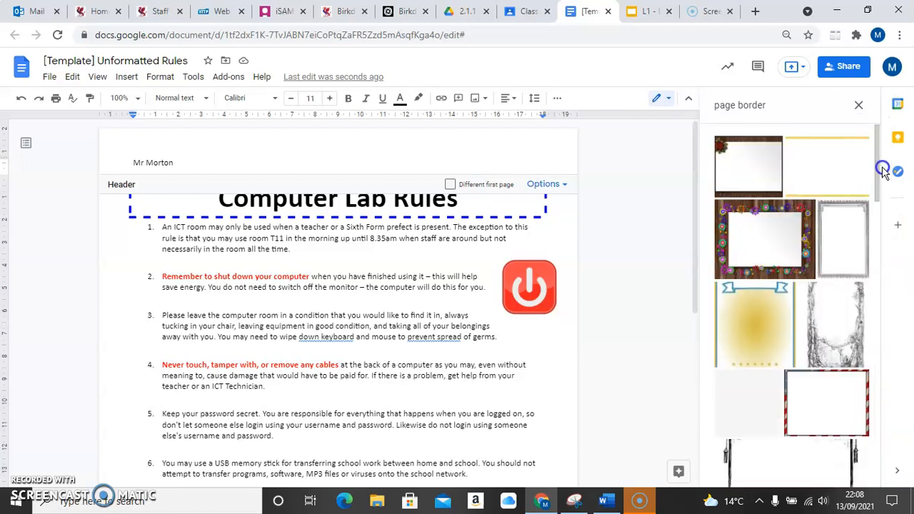
pyautogui.click(847, 248)
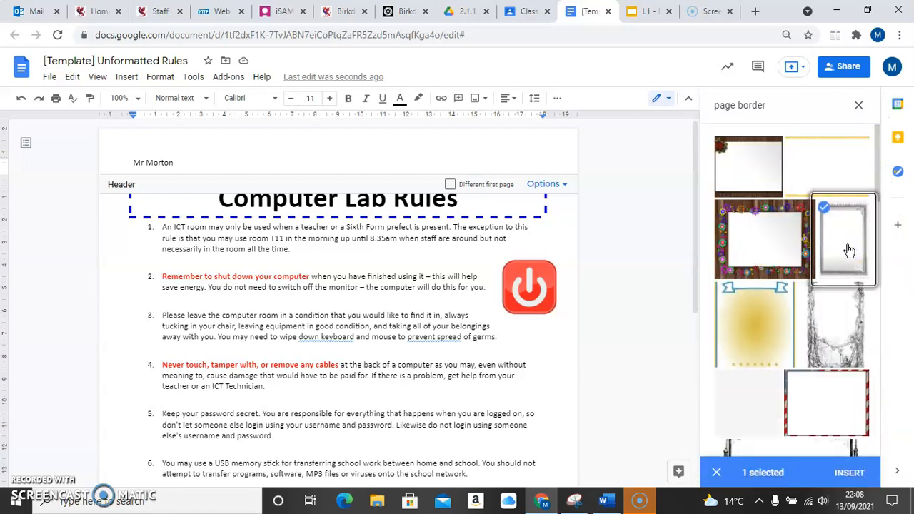
pyautogui.click(850, 471)
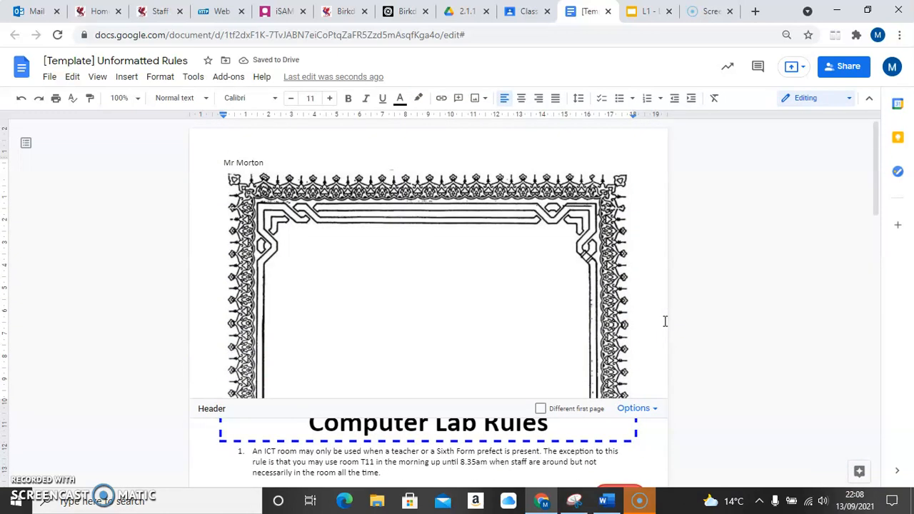
# - Set the border image in the header to sit behind the text
pyautogui.click(459, 264)
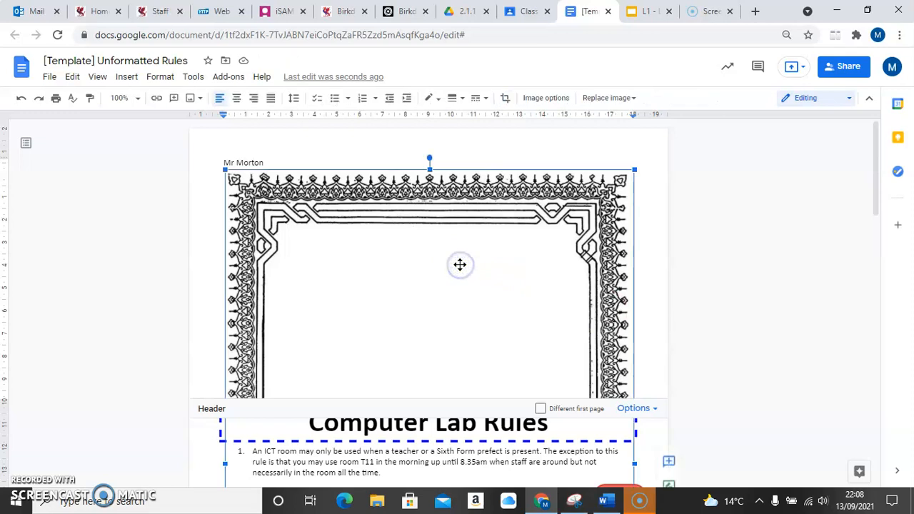
pyautogui.scroll(-8, 460, 264)
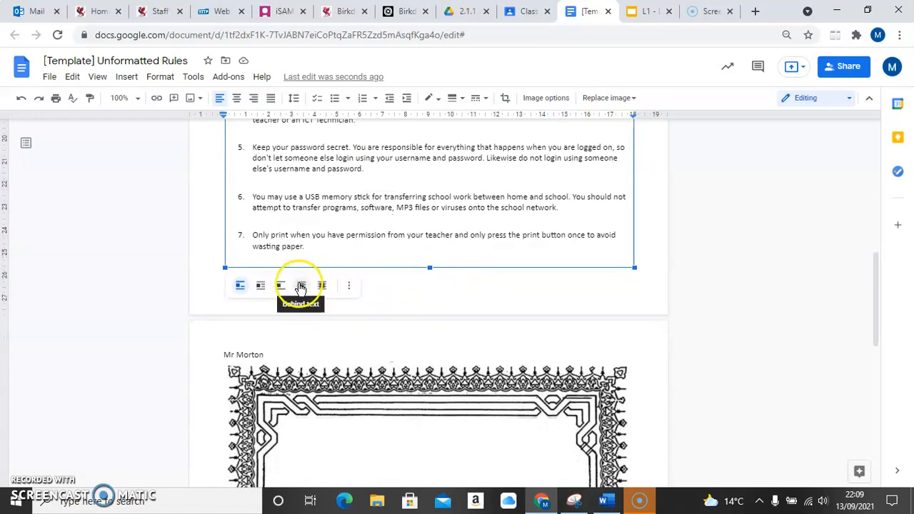
pyautogui.click(302, 286)
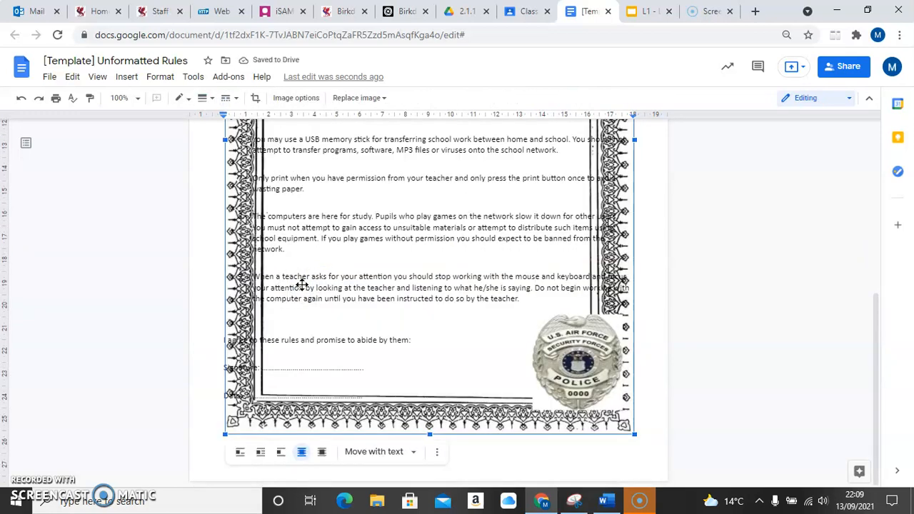
# - Stretch the border image at its upper right corner and its left side so it nearly reaches the page edges
pyautogui.scroll(5, 692, 275)
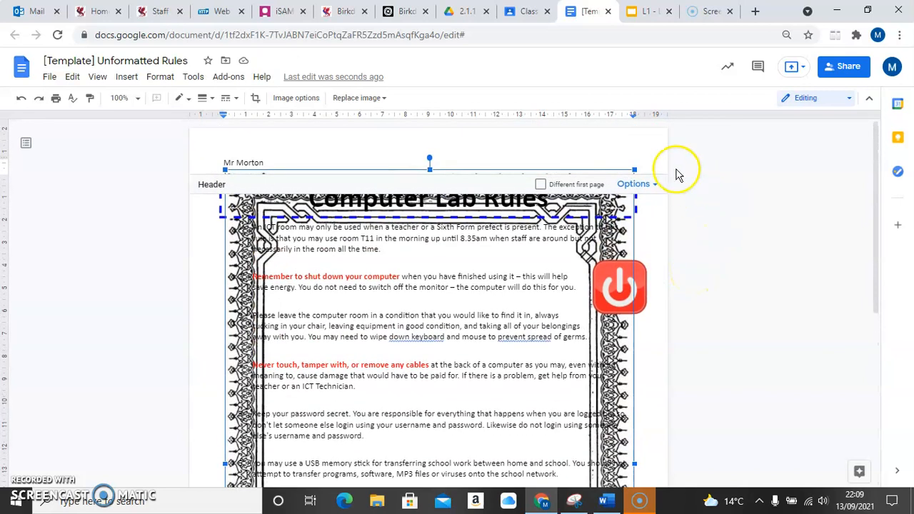
pyautogui.moveTo(633, 168); pyautogui.dragTo(653, 153)
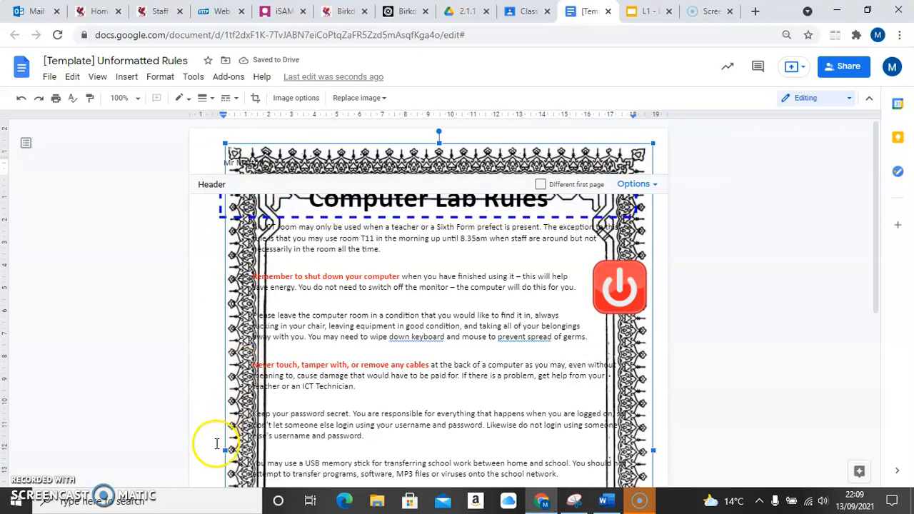
pyautogui.moveTo(225, 450); pyautogui.dragTo(205, 450)
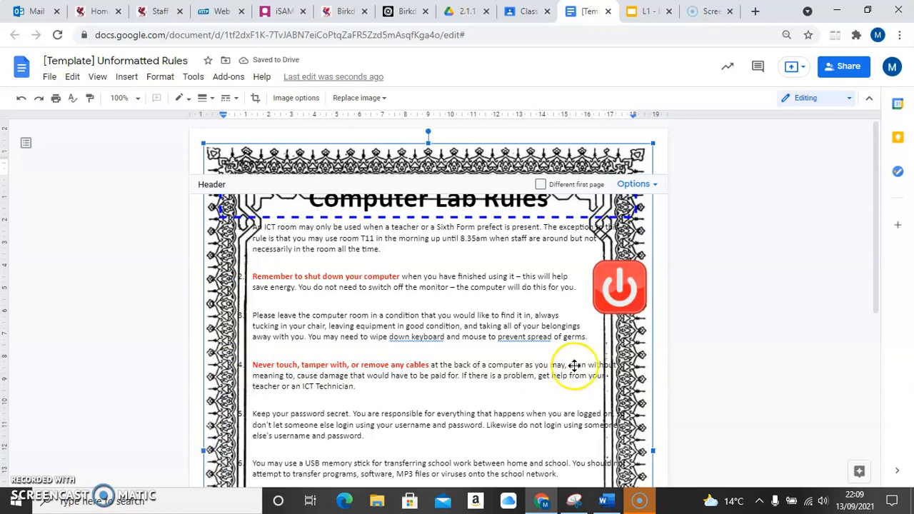
# - Shrink the police badge picture and move it inside the frame, beside the agreement and signature lines
pyautogui.scroll(-5, 574, 365)
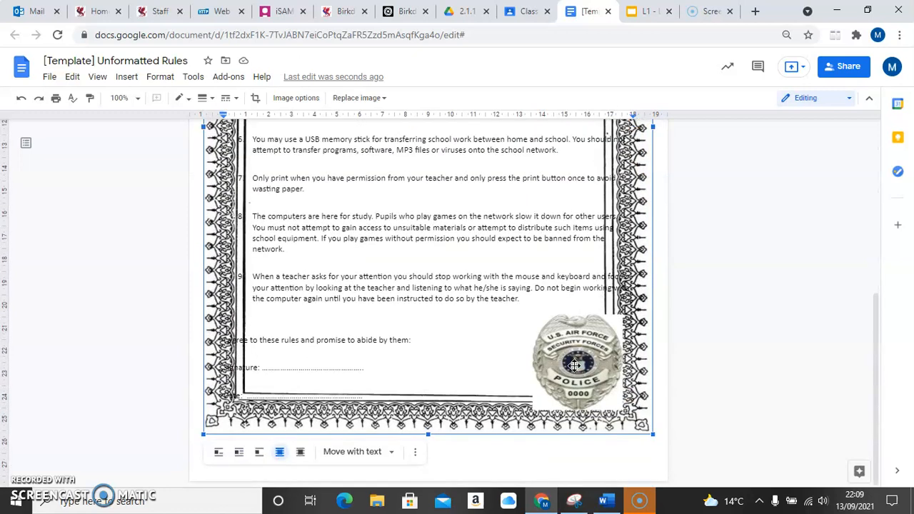
pyautogui.click(572, 350)
pyautogui.moveTo(572, 350)
pyautogui.mouseDown()
pyautogui.moveTo(552, 384)
pyautogui.moveTo(568, 368)
pyautogui.mouseUp()
pyautogui.moveTo(536, 330); pyautogui.dragTo(538, 335)
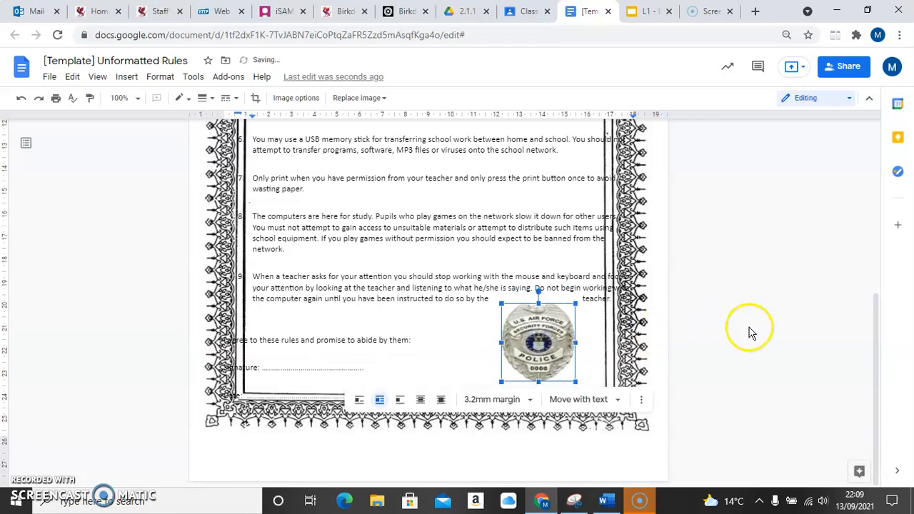
pyautogui.scroll(2, 746, 295)
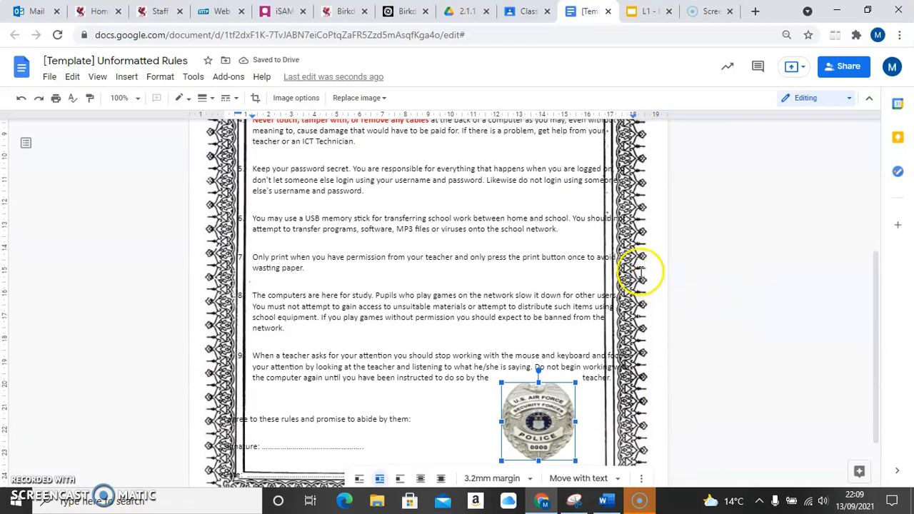
pyautogui.click(628, 270)
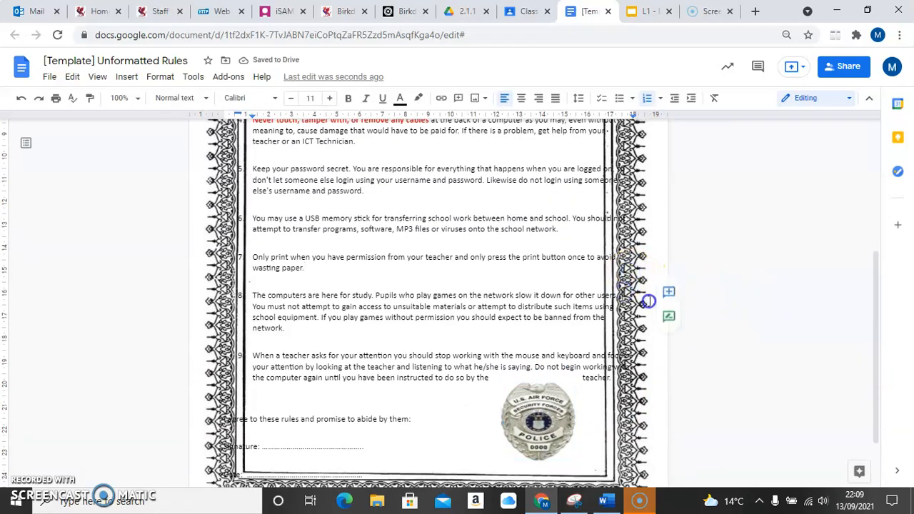
pyautogui.click(695, 422)
# - Set the left and right page margins of the whole document to 2 cm
pyautogui.scroll(-1, 695, 423)
pyautogui.scroll(1, 697, 422)
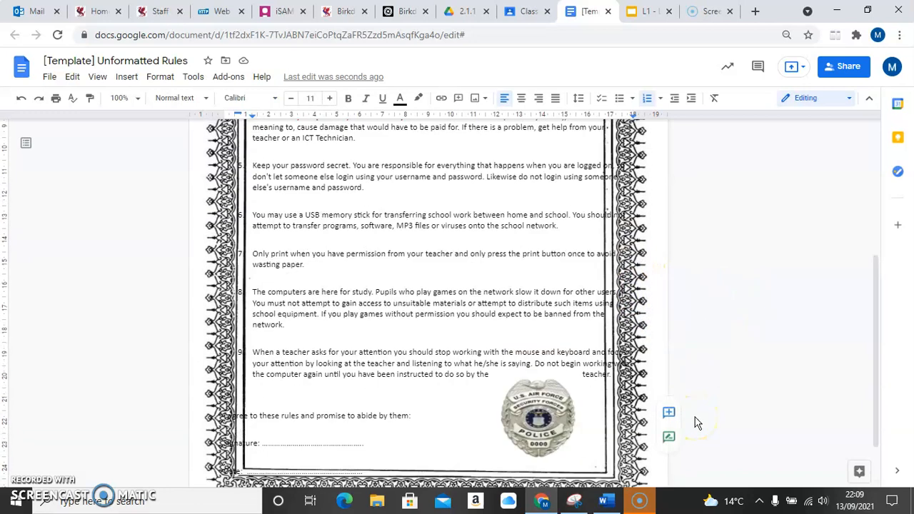
pyautogui.scroll(1, 697, 423)
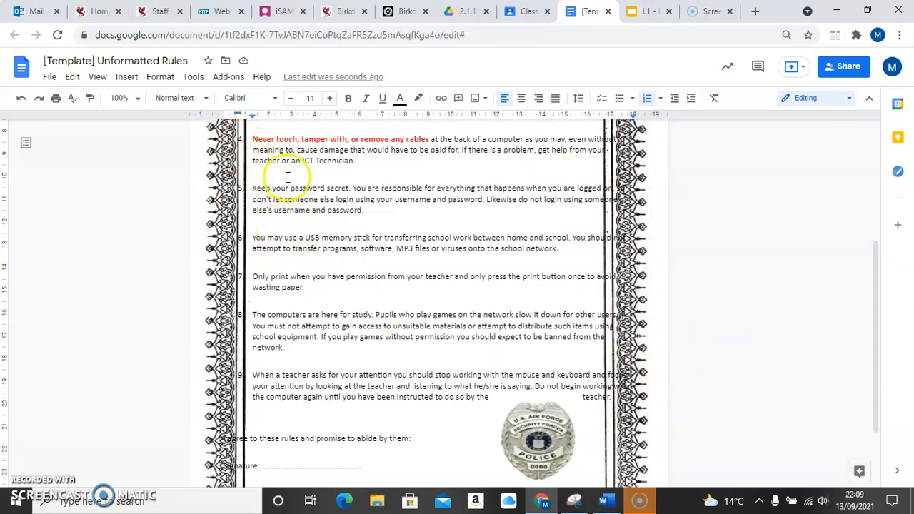
pyautogui.click(49, 76)
pyautogui.click(85, 441)
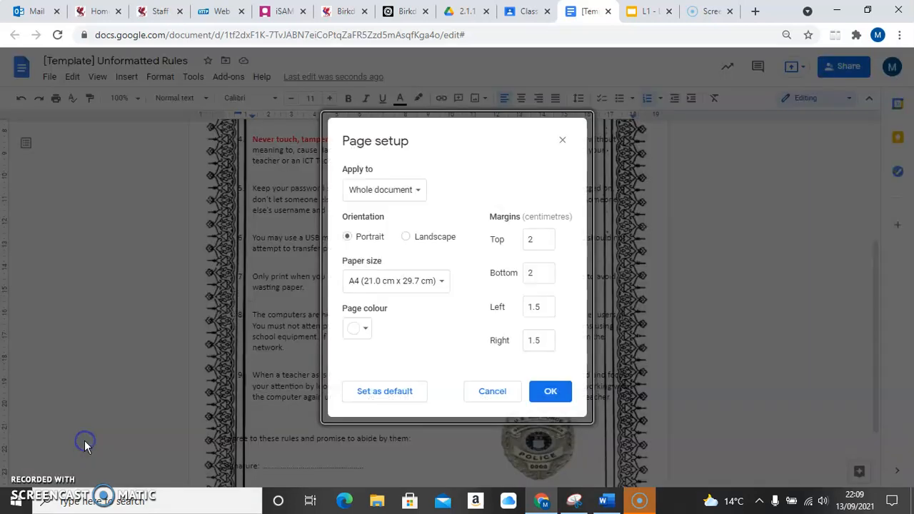
pyautogui.click(540, 307)
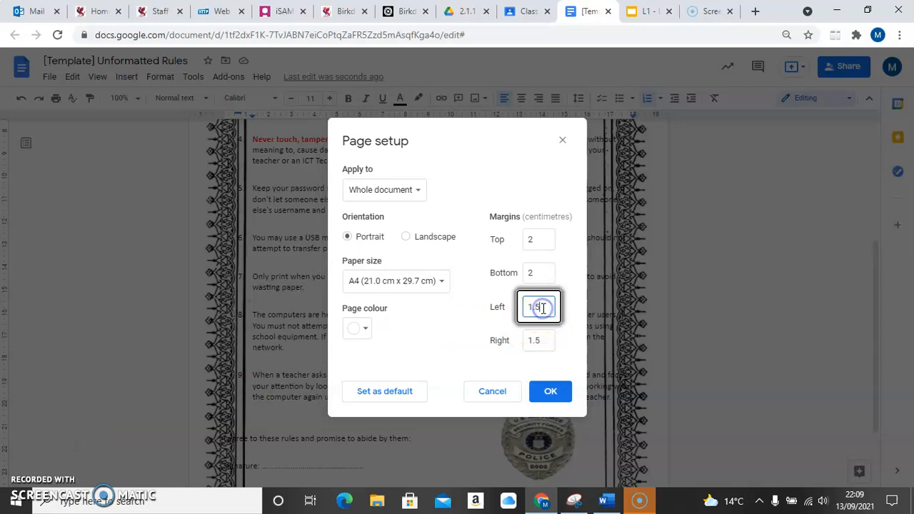
pyautogui.doubleClick(543, 308)
pyautogui.write('2')
pyautogui.press('Tab')
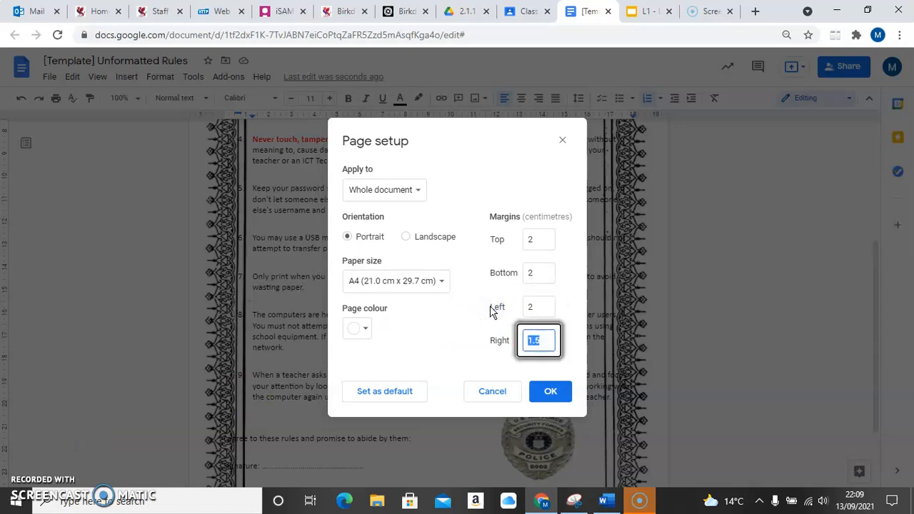
pyautogui.click(548, 391)
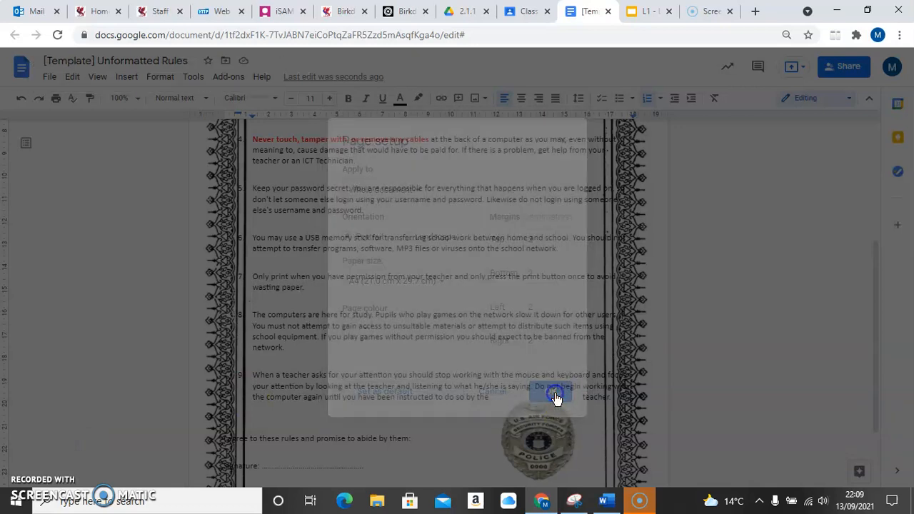
# - Widen the header's border image on both sides so it spans nearly the full page width, and leave header editing
pyautogui.click(237, 311)
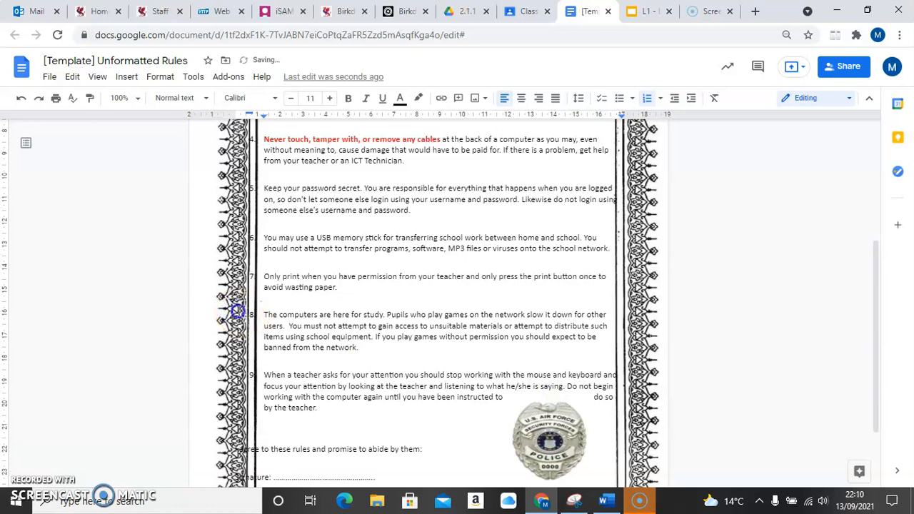
pyautogui.scroll(5, 378, 275)
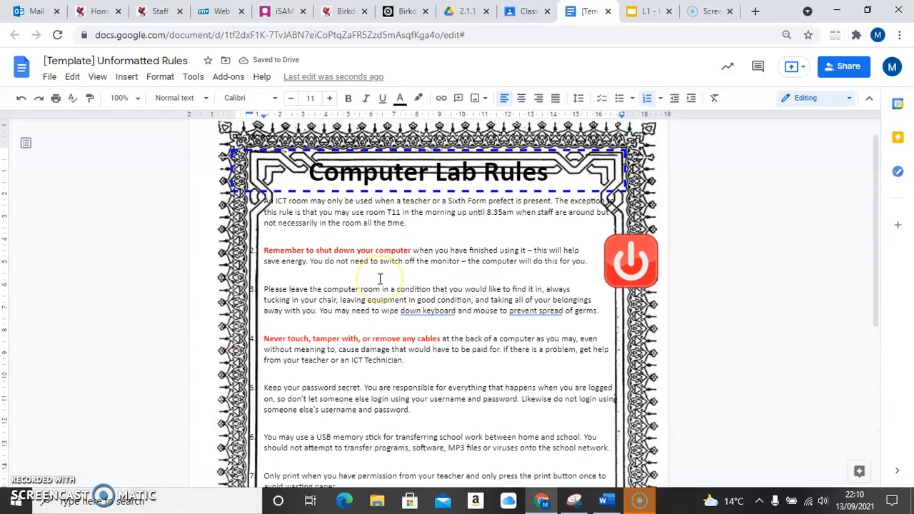
pyautogui.click(285, 126)
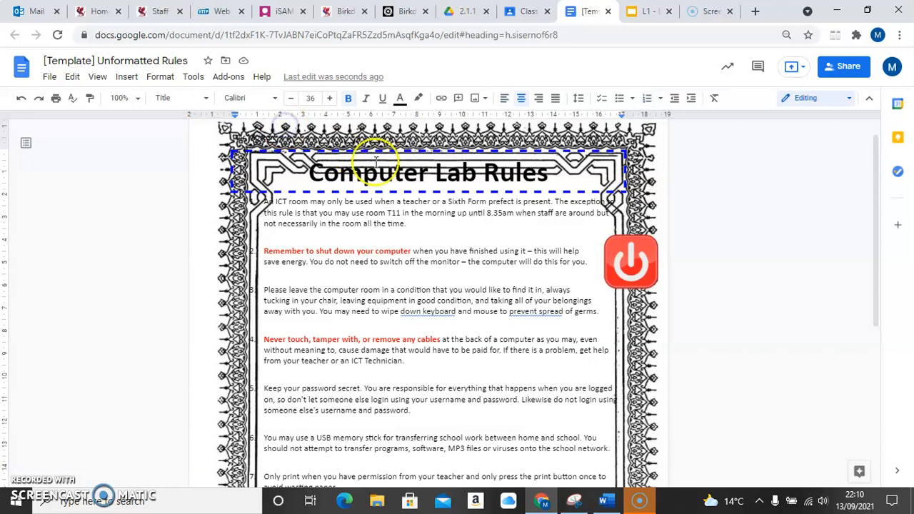
pyautogui.doubleClick(314, 155)
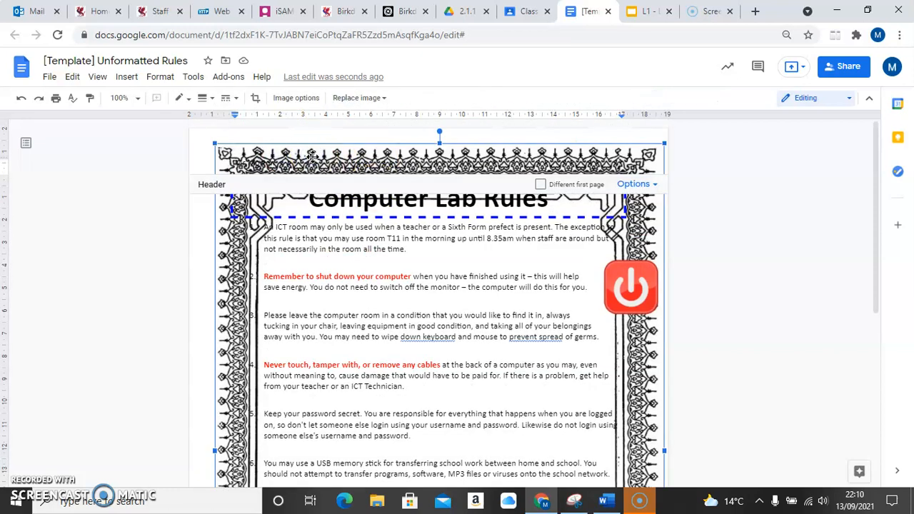
pyautogui.moveTo(213, 451); pyautogui.dragTo(195, 448)
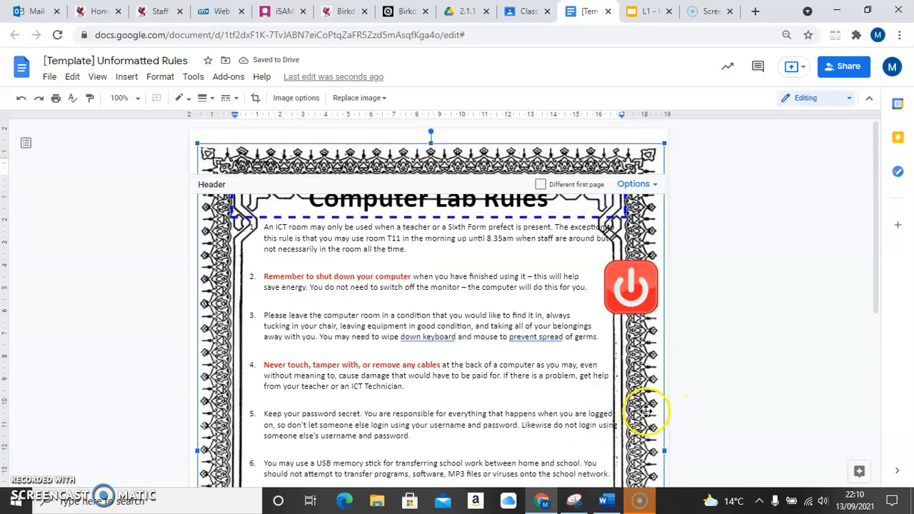
pyautogui.click(660, 451)
pyautogui.moveTo(664, 452); pyautogui.dragTo(671, 451)
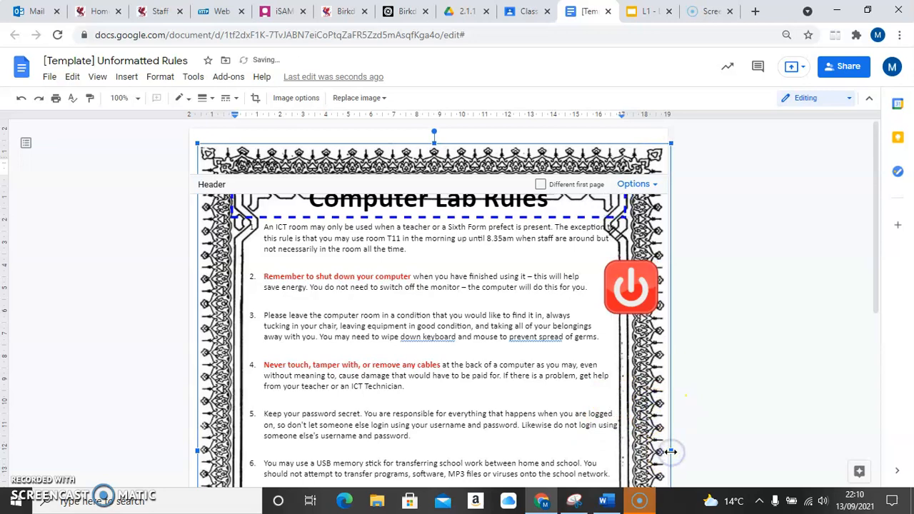
pyautogui.click(714, 384)
# - Move the red power button picture inside the frame's right edge, beside rule 2, and check the lower part of the page
pyautogui.click(616, 275)
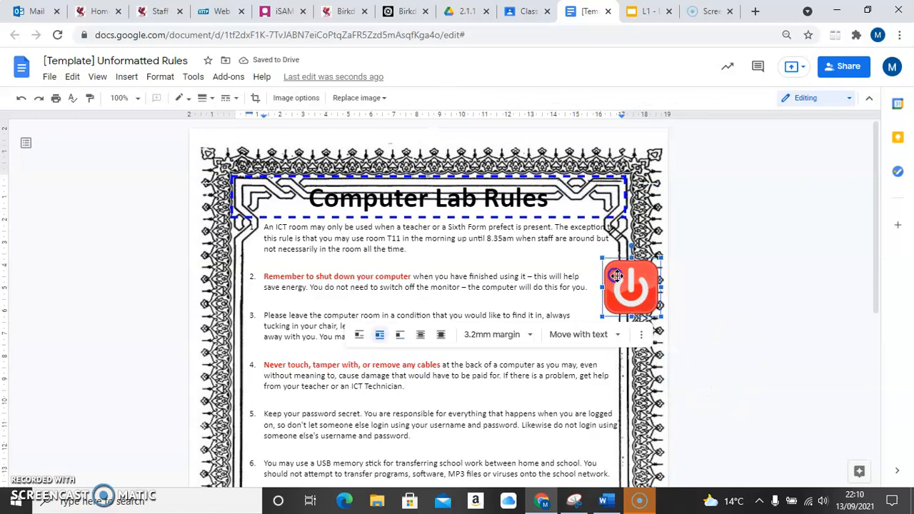
pyautogui.moveTo(628, 281); pyautogui.dragTo(589, 278)
pyautogui.click(805, 365)
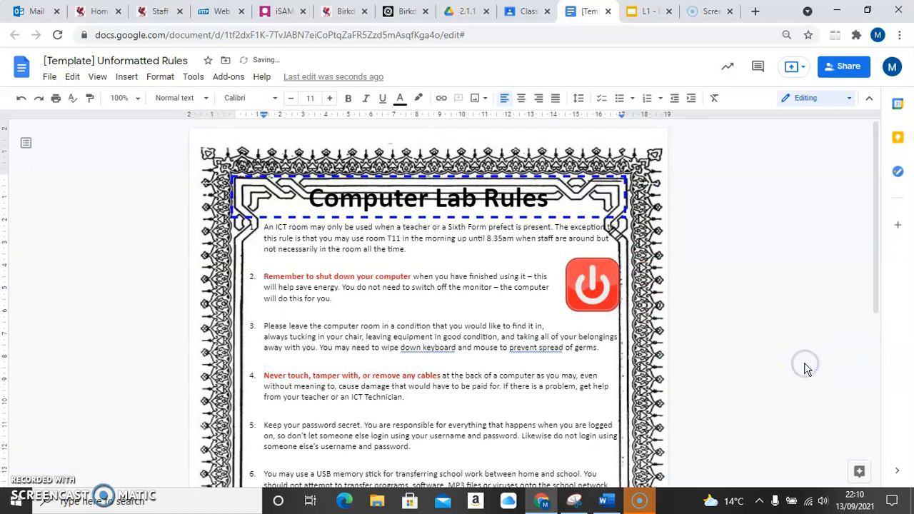
pyautogui.scroll(-1, 804, 370)
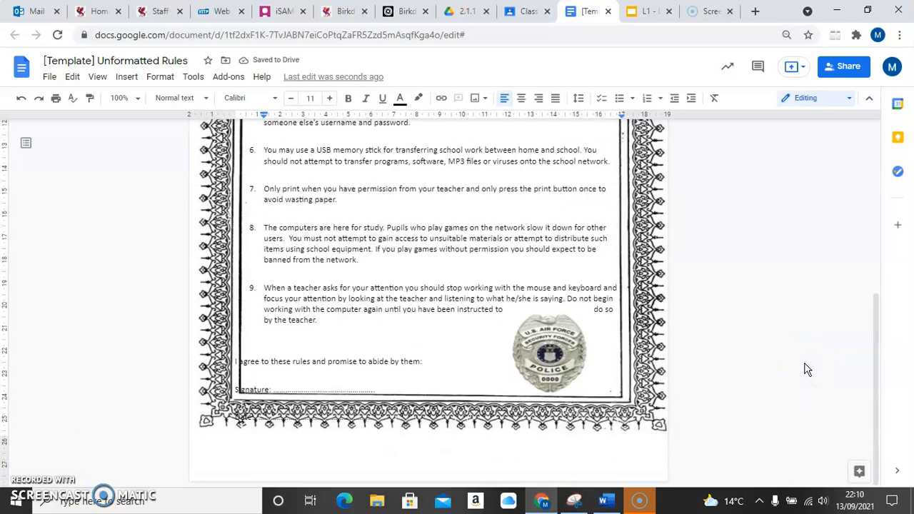
# - Remove the empty line above the agreement sentence and indent the agreement and signature lines to align with the rules' text
pyautogui.click(448, 341)
pyautogui.click(410, 344)
pyautogui.press('Delete')
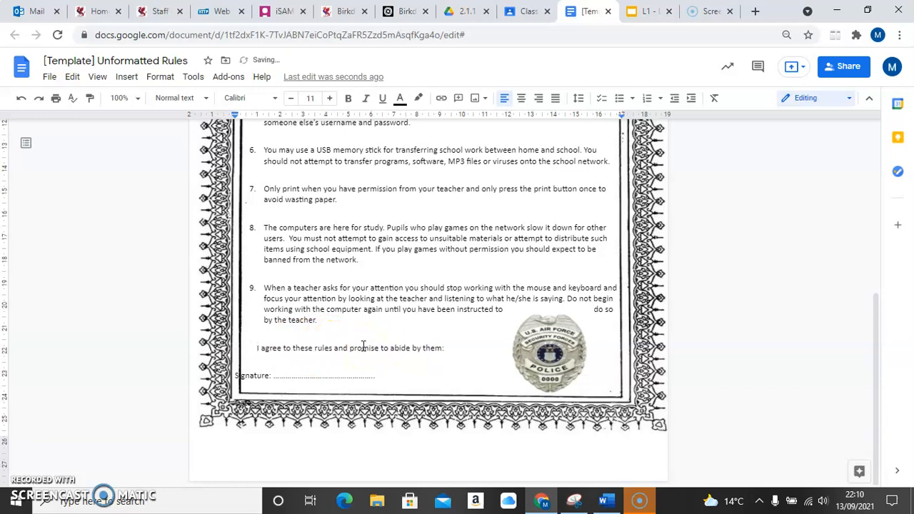
pyautogui.press('BackSpace')
pyautogui.press('BackSpace')
pyautogui.press('BackSpace')
pyautogui.press('BackSpace')
pyautogui.press('BackSpace')
pyautogui.press('BackSpace')
pyautogui.press('BackSpace')
pyautogui.press('BackSpace')
pyautogui.press('BackSpace')
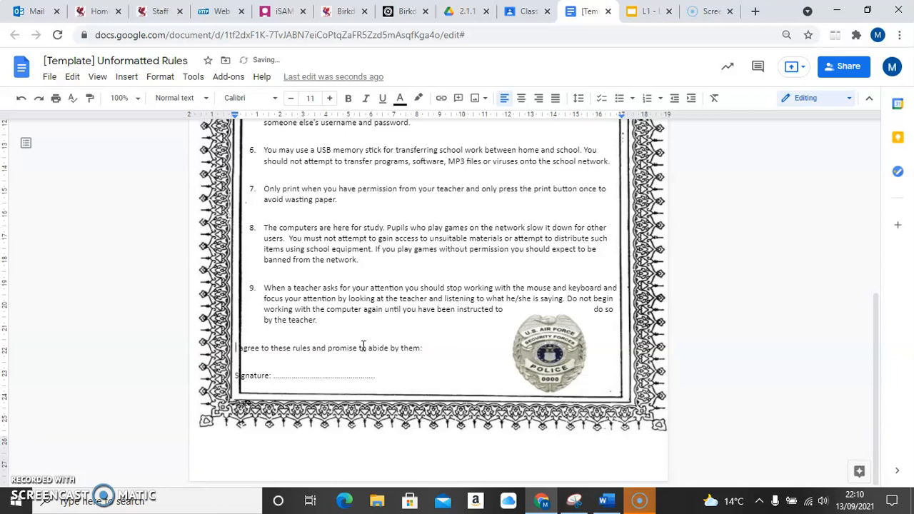
pyautogui.press('Tab')
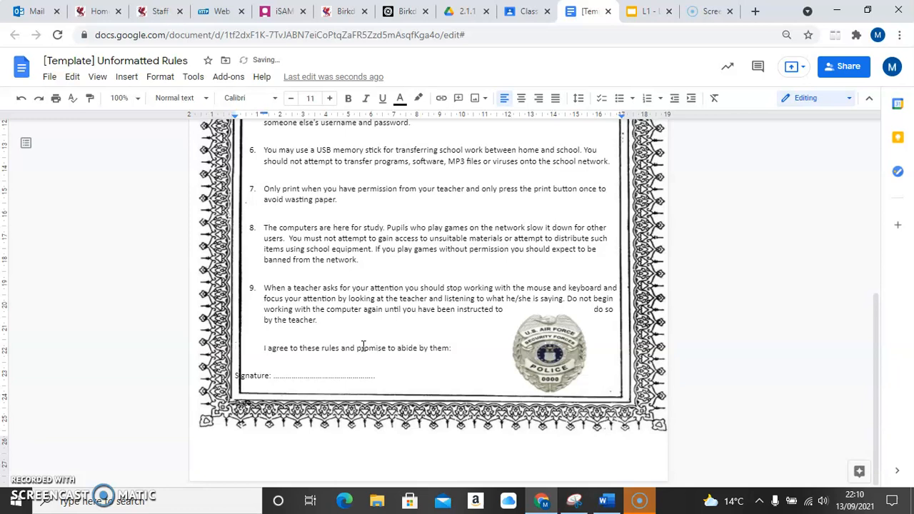
pyautogui.click(236, 375)
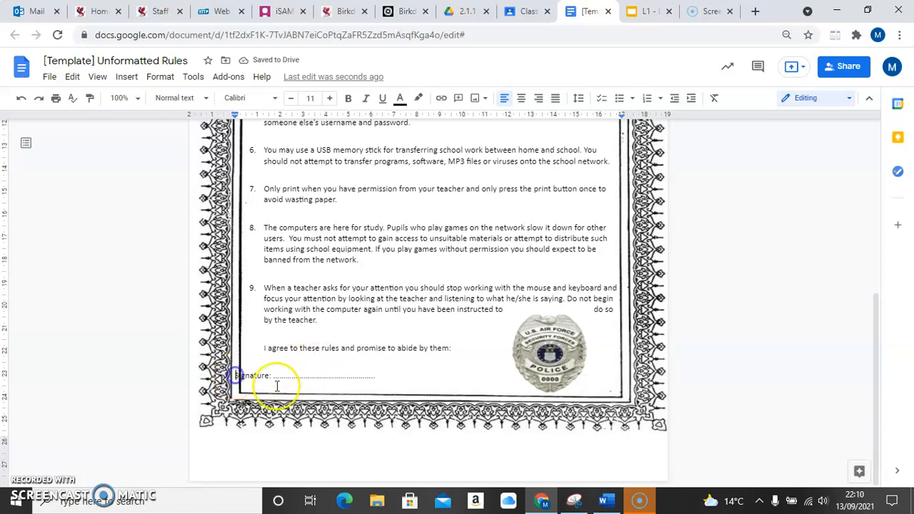
pyautogui.press('Tab')
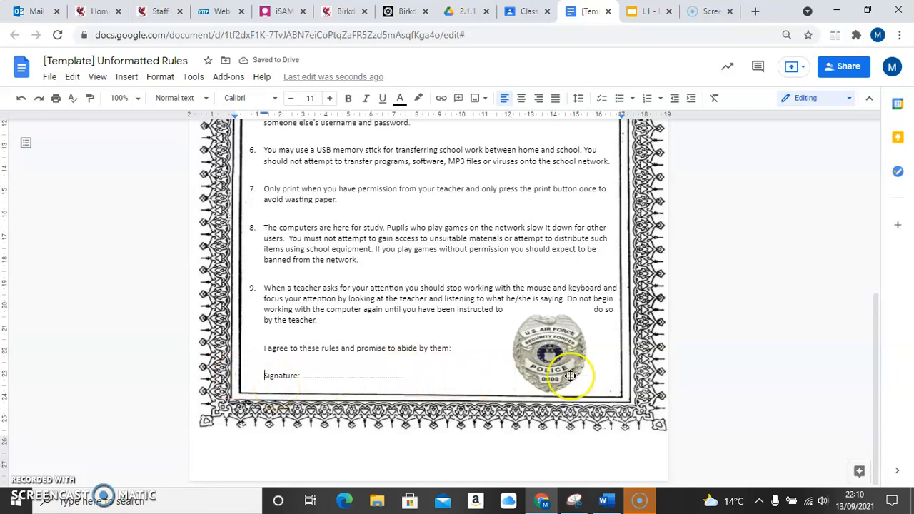
# - Shrink the police badge picture so it sits beside the agreement and signature lines without interrupting rule 9's text
pyautogui.click(552, 336)
pyautogui.moveTo(567, 337); pyautogui.dragTo(559, 344)
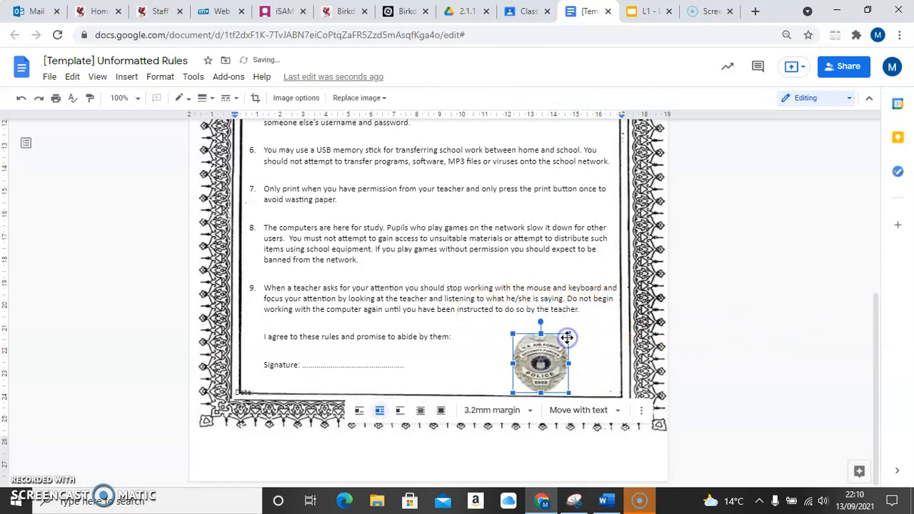
pyautogui.click(745, 325)
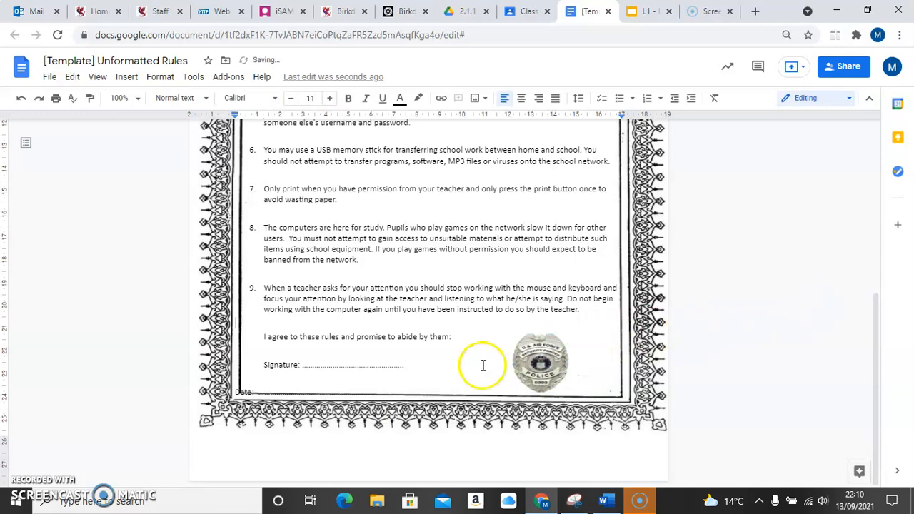
# - Remove the empty line above the Date line and indent it to align with the signature line
pyautogui.click(235, 394)
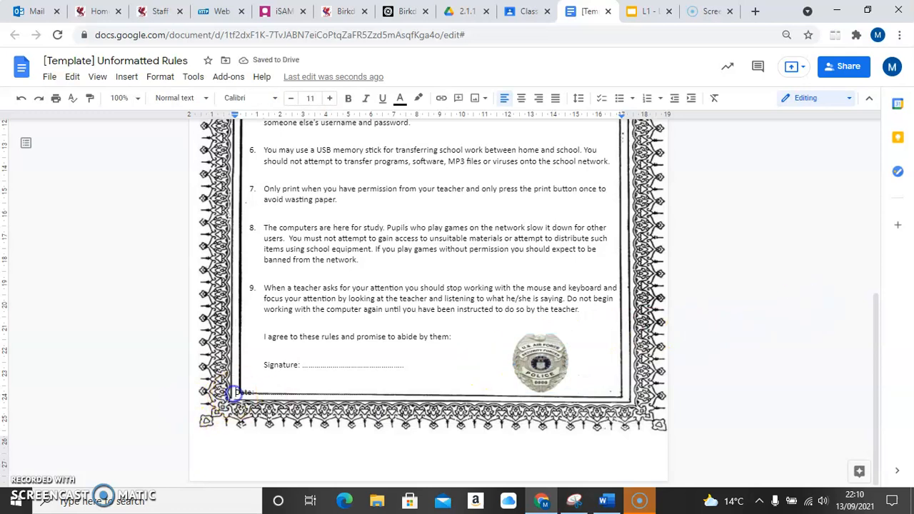
pyautogui.press('BackSpace')
pyautogui.press('Tab')
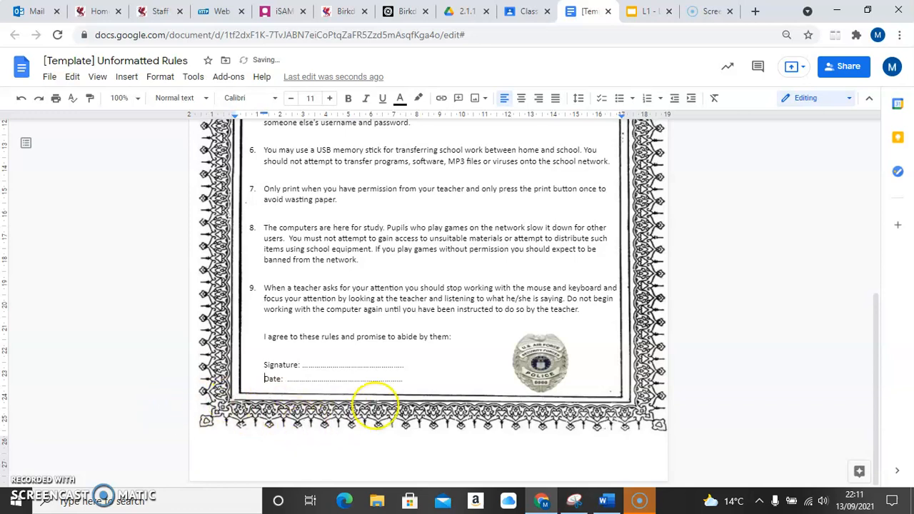
pyautogui.click(745, 350)
# - Review the whole poster from the title down to the signature and date lines
pyautogui.scroll(5, 745, 351)
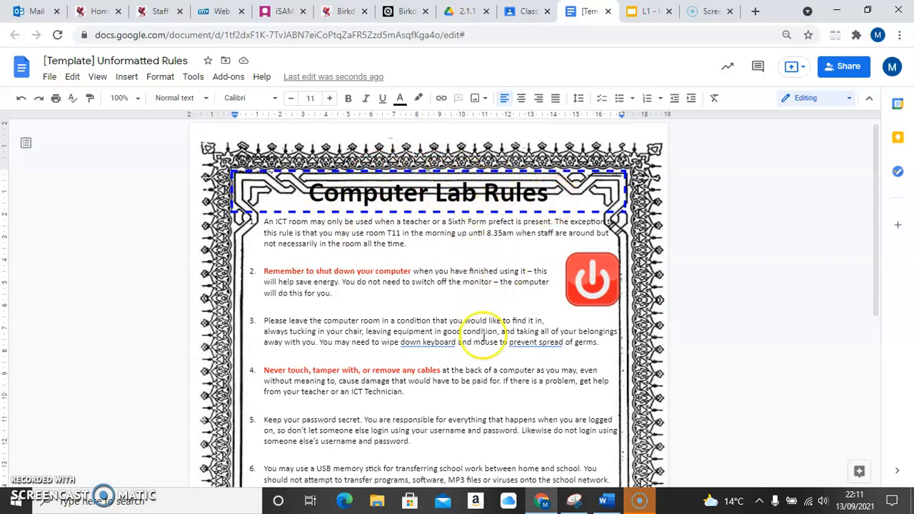
pyautogui.scroll(-2, 745, 301)
pyautogui.scroll(-2, 745, 302)
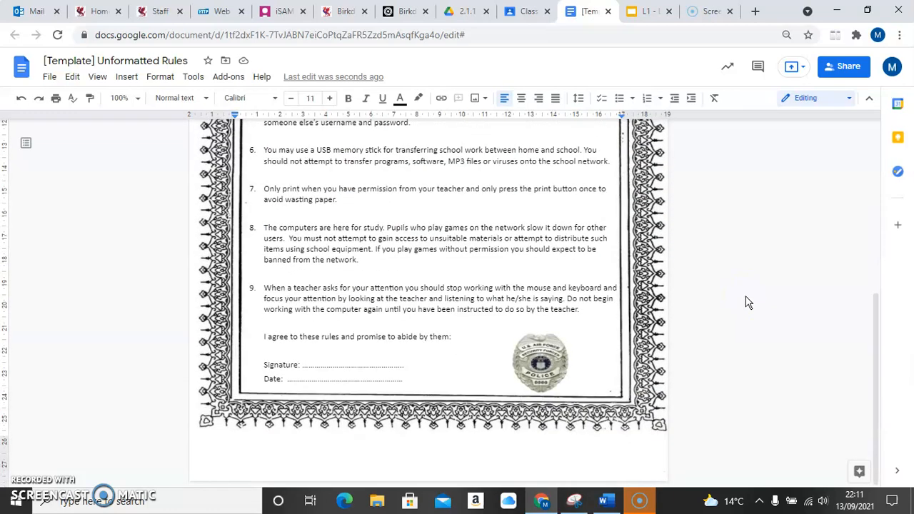
pyautogui.scroll(1, 745, 301)
pyautogui.scroll(1, 745, 302)
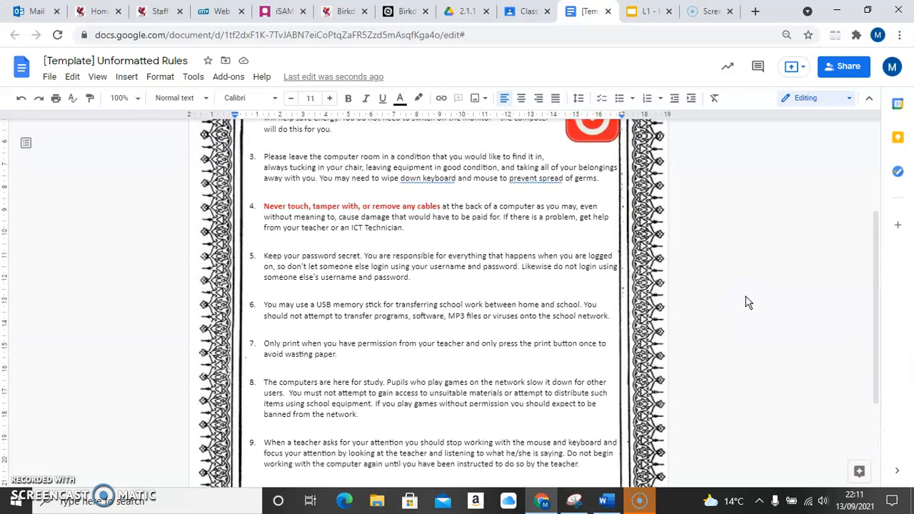
# - Switch to the Snipping Tool to read through the poster criteria checklist, and return to the document to compare the rules
pyautogui.hotkey('alt', 'Tab')
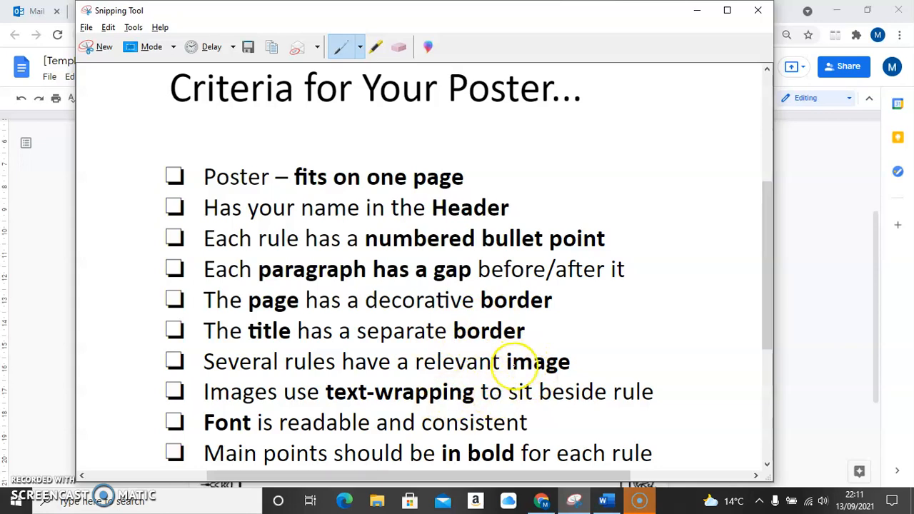
pyautogui.scroll(-4, 514, 367)
pyautogui.scroll(5, 514, 367)
pyautogui.scroll(-4, 512, 366)
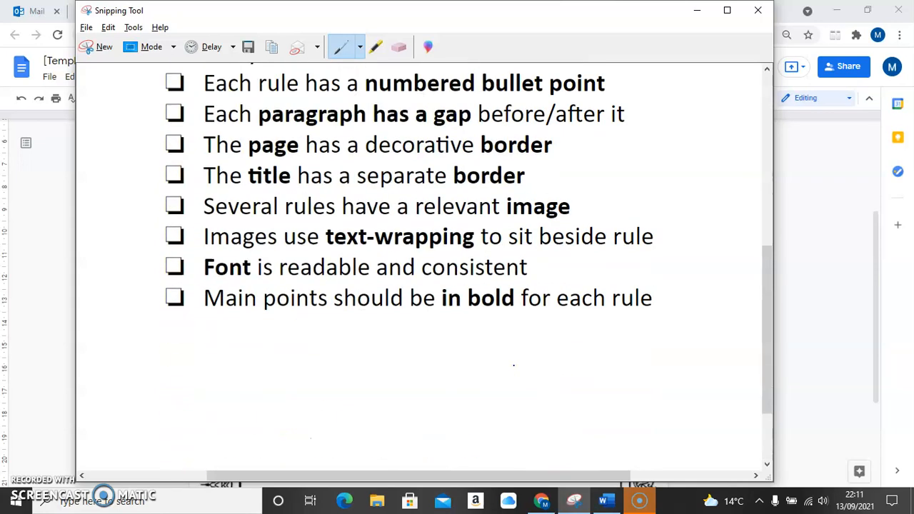
pyautogui.scroll(2, 511, 367)
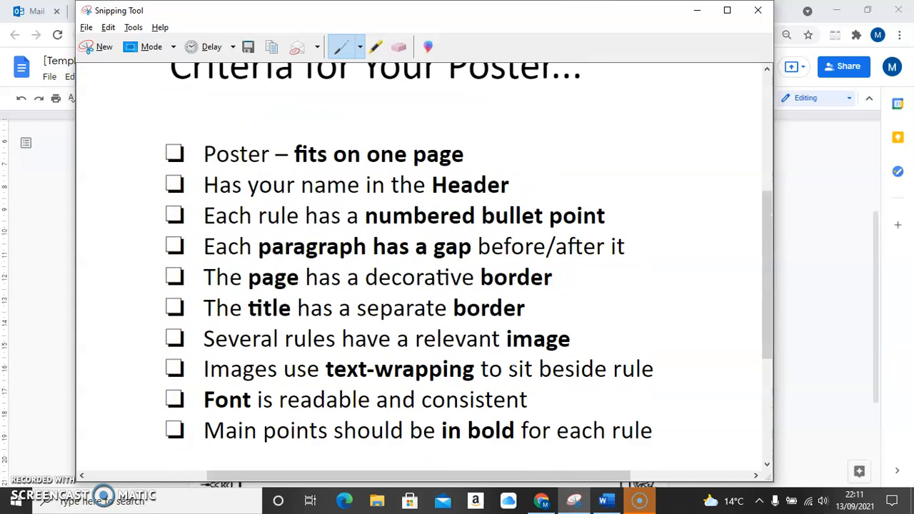
pyautogui.click(819, 315)
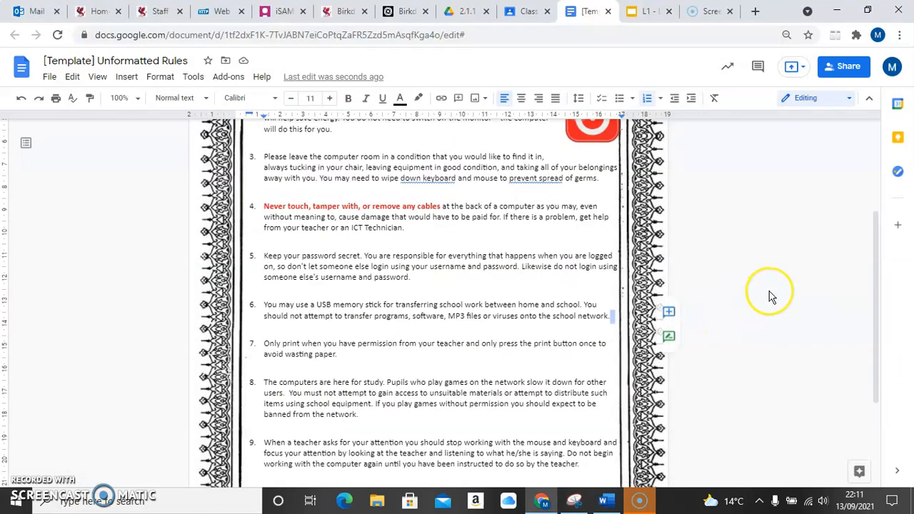
pyautogui.scroll(1, 771, 297)
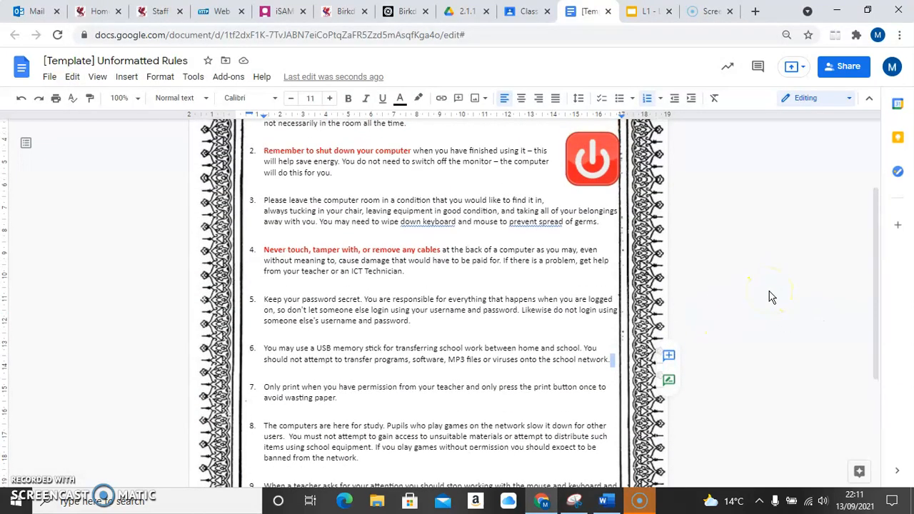